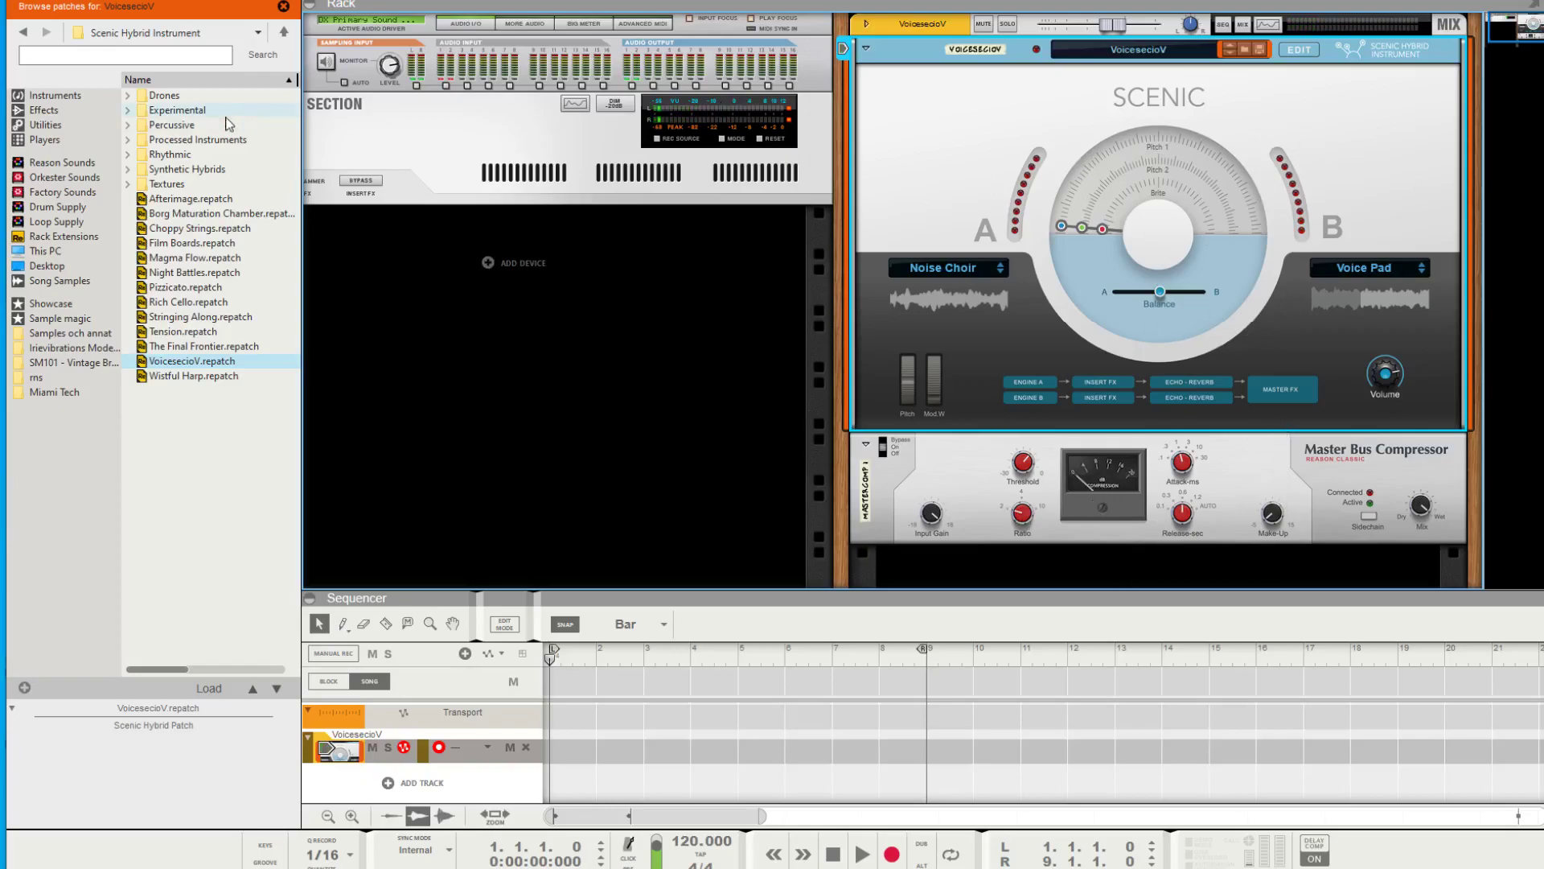
- Open Scenic's edit view, switch off engine B, and compare engine A with its granular engine off and on
click(1302, 48)
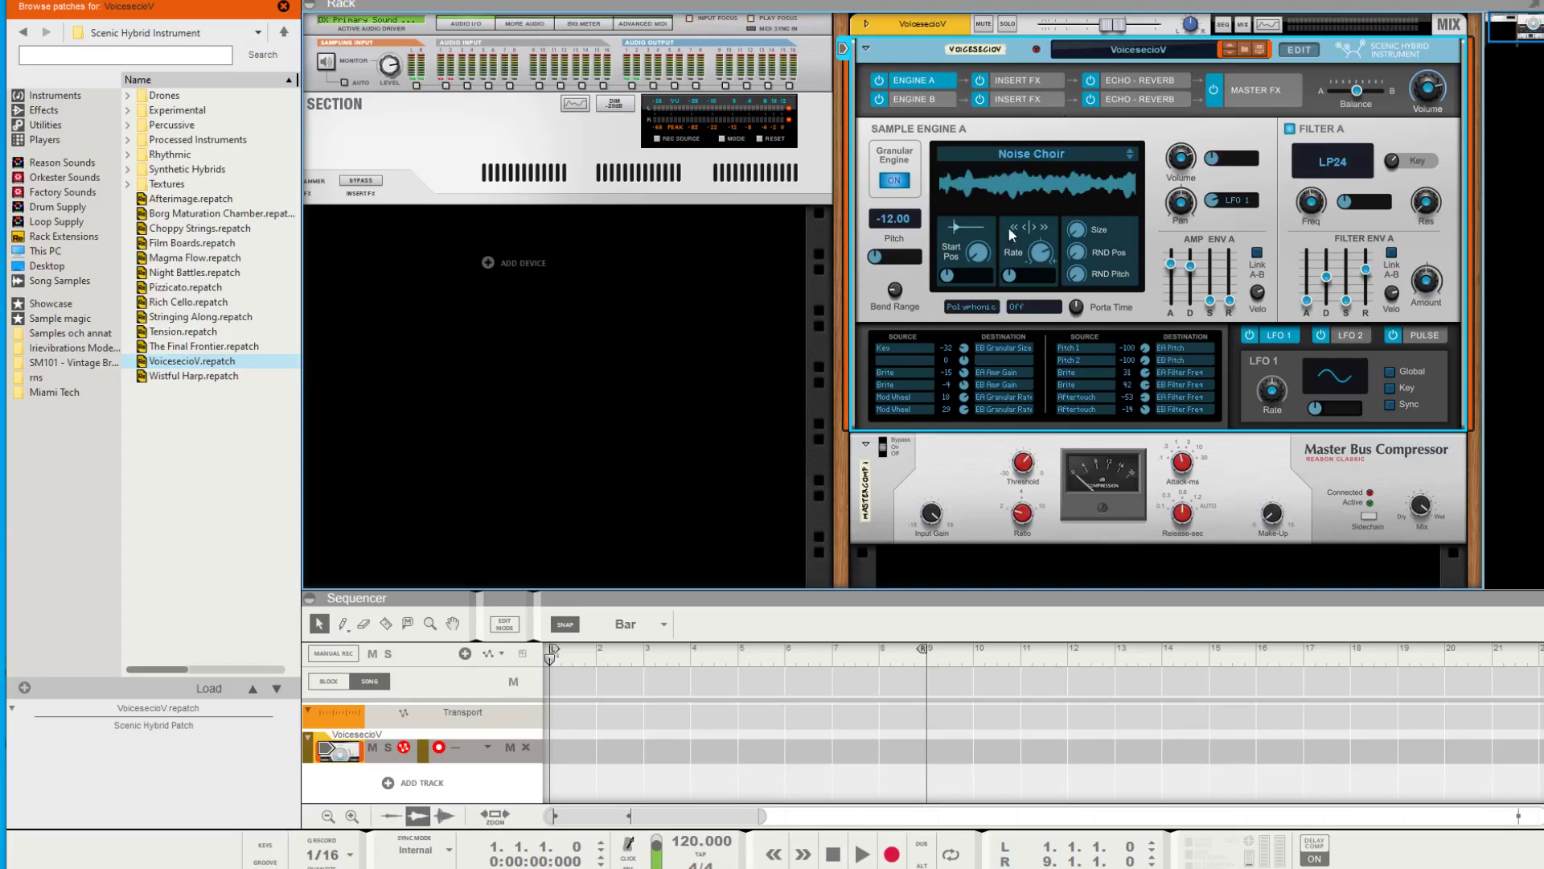
click(901, 187)
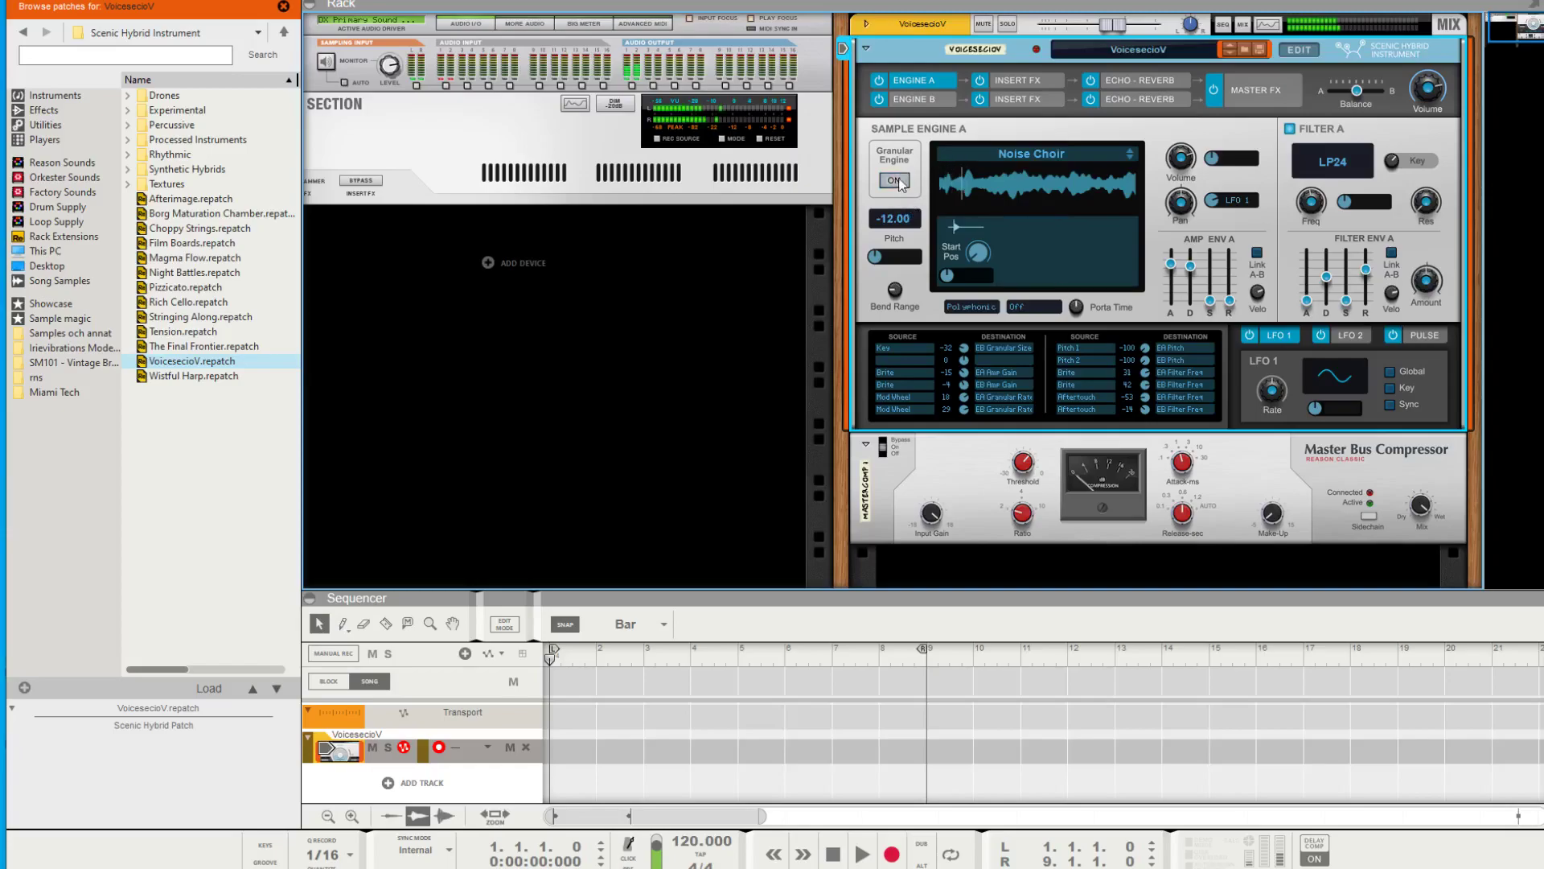
click(881, 99)
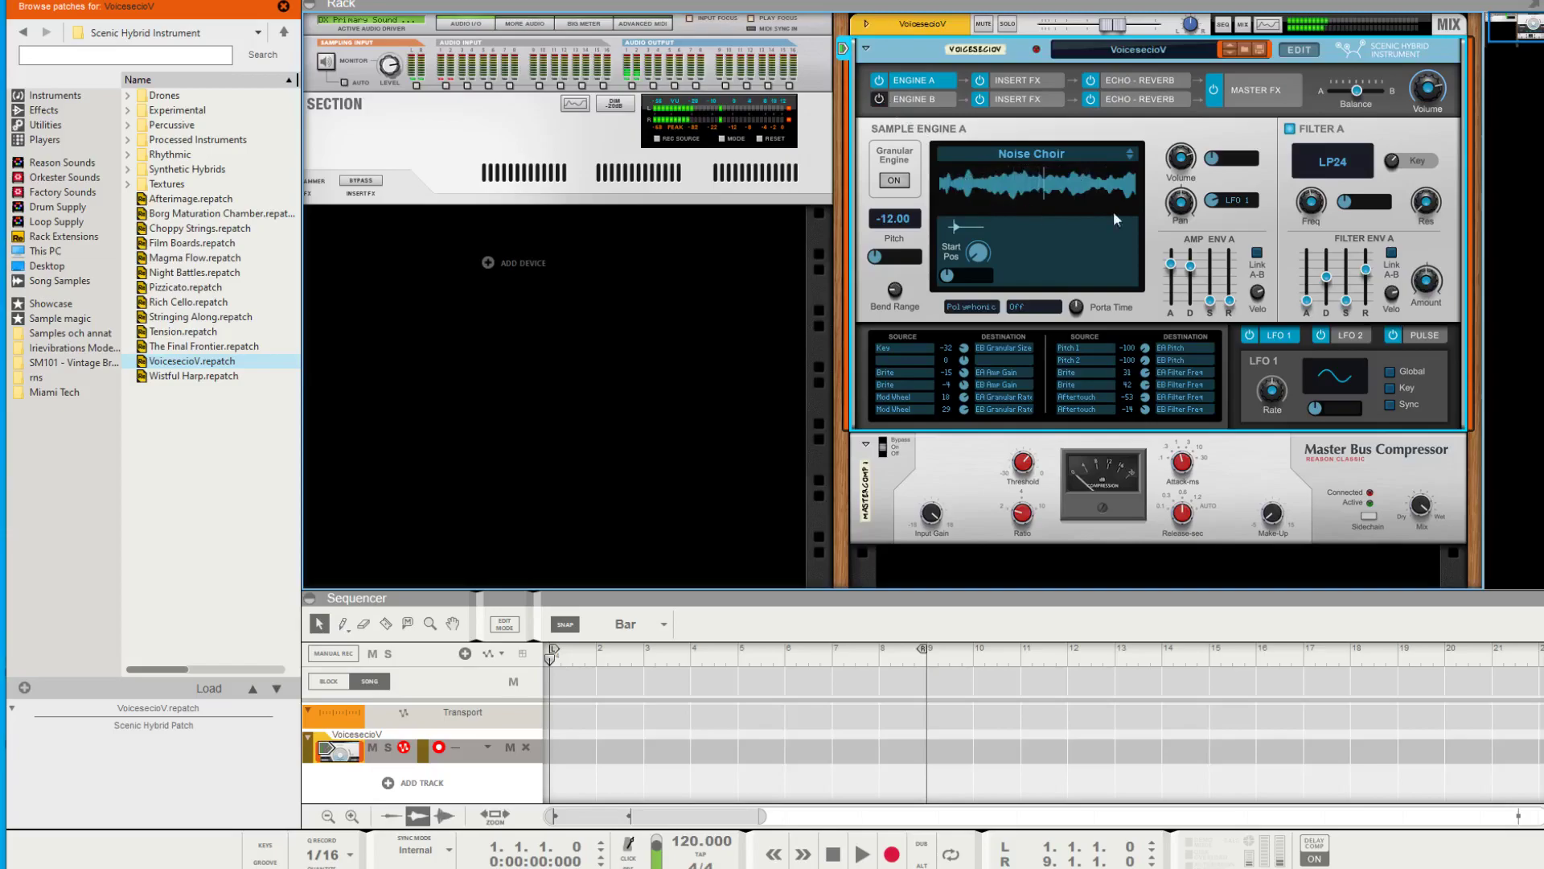
click(895, 180)
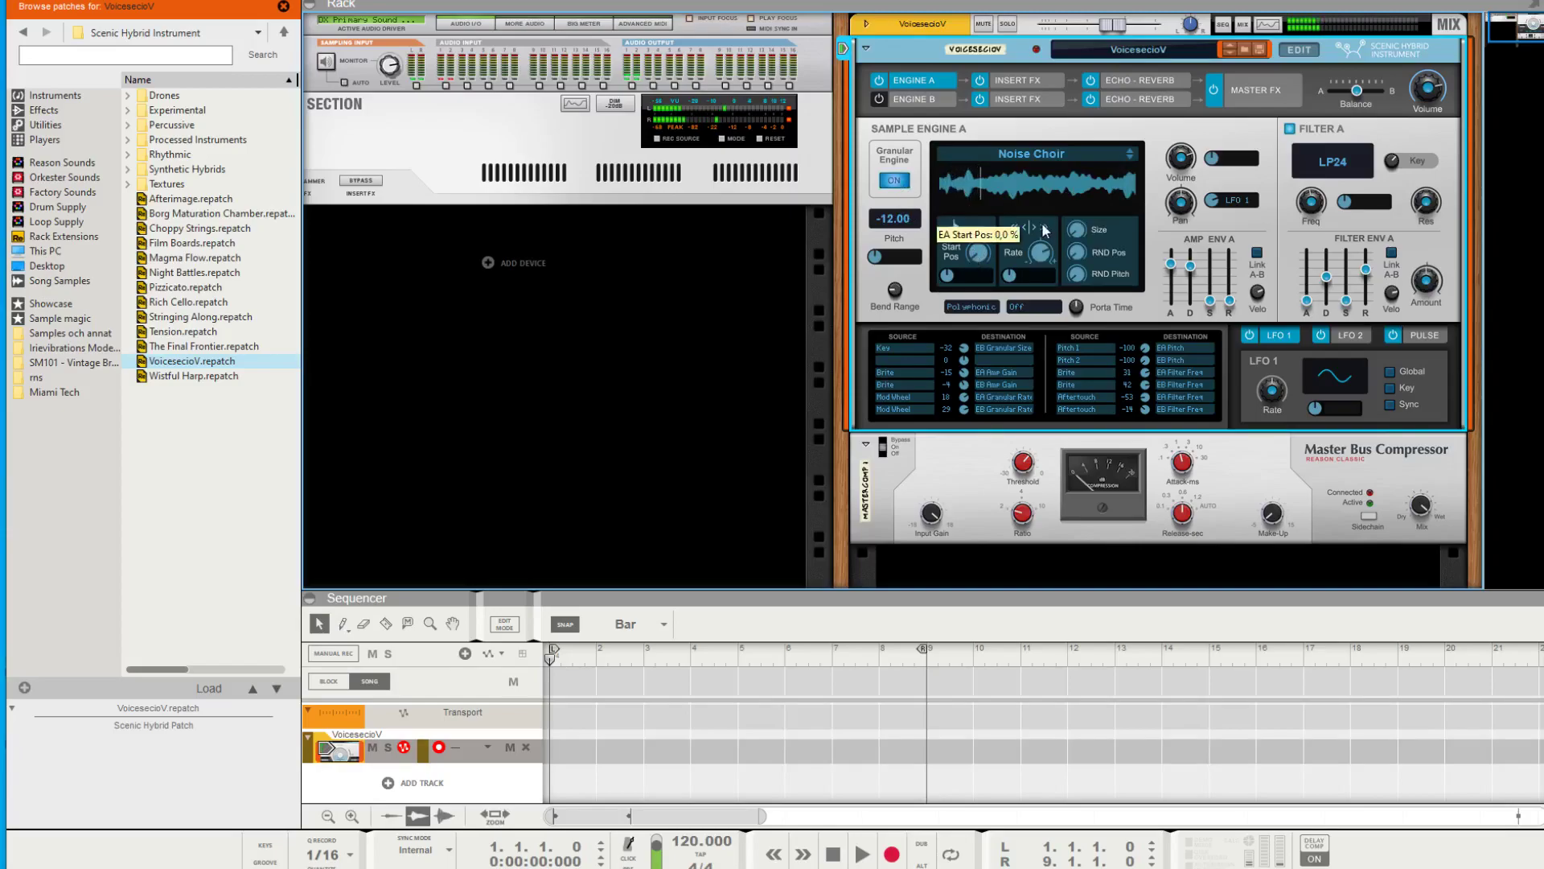
- Examine Scenic's Insert FX, Sample Engine A, Echo-Reverb and Master FX sections
click(1015, 83)
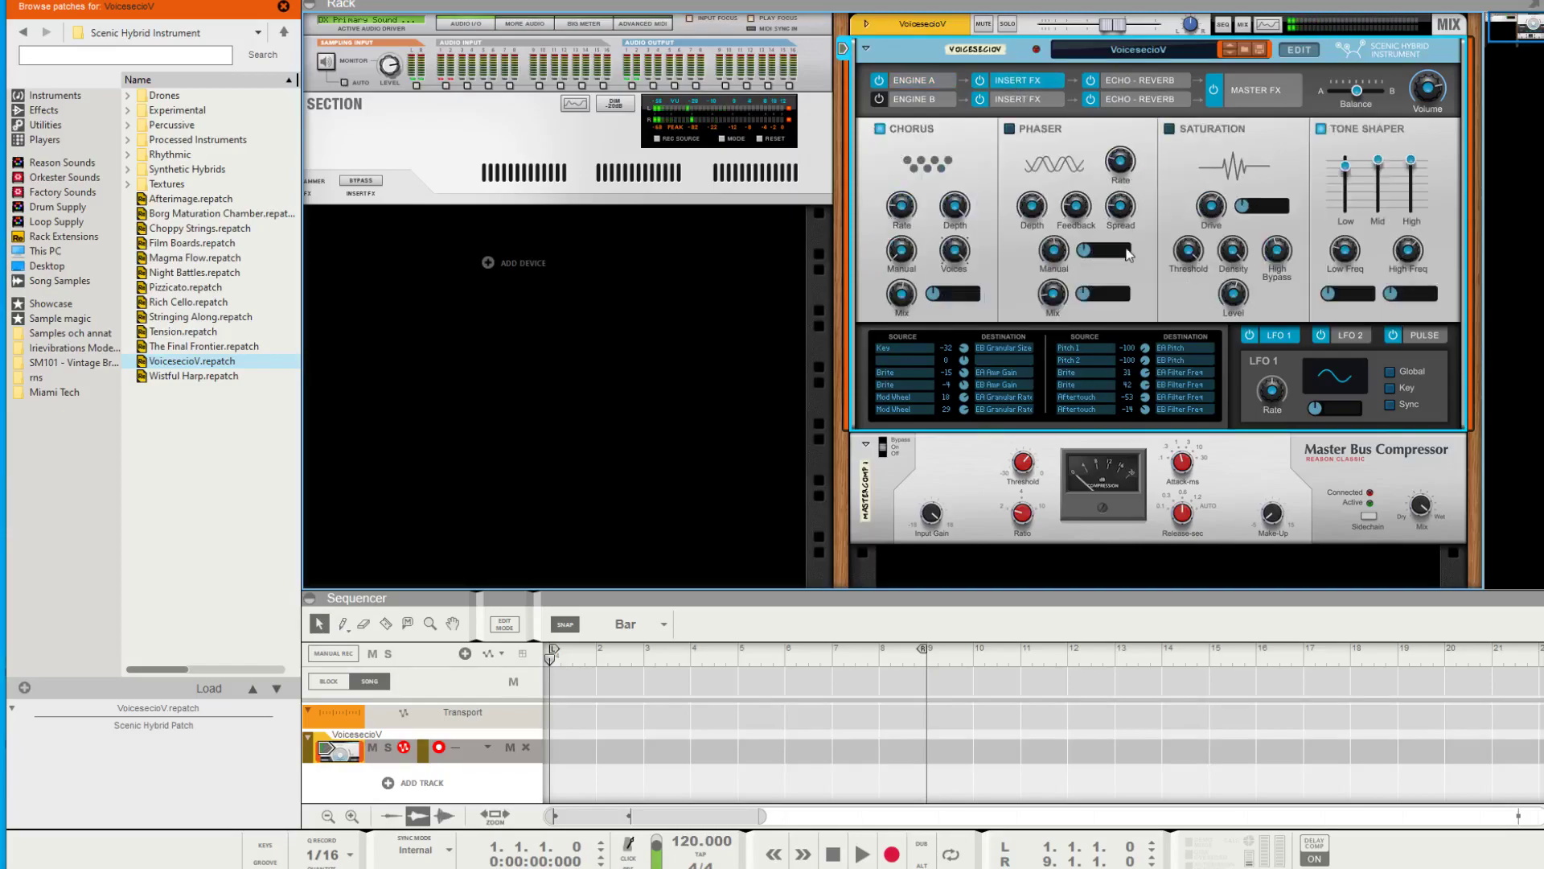
click(914, 103)
click(917, 80)
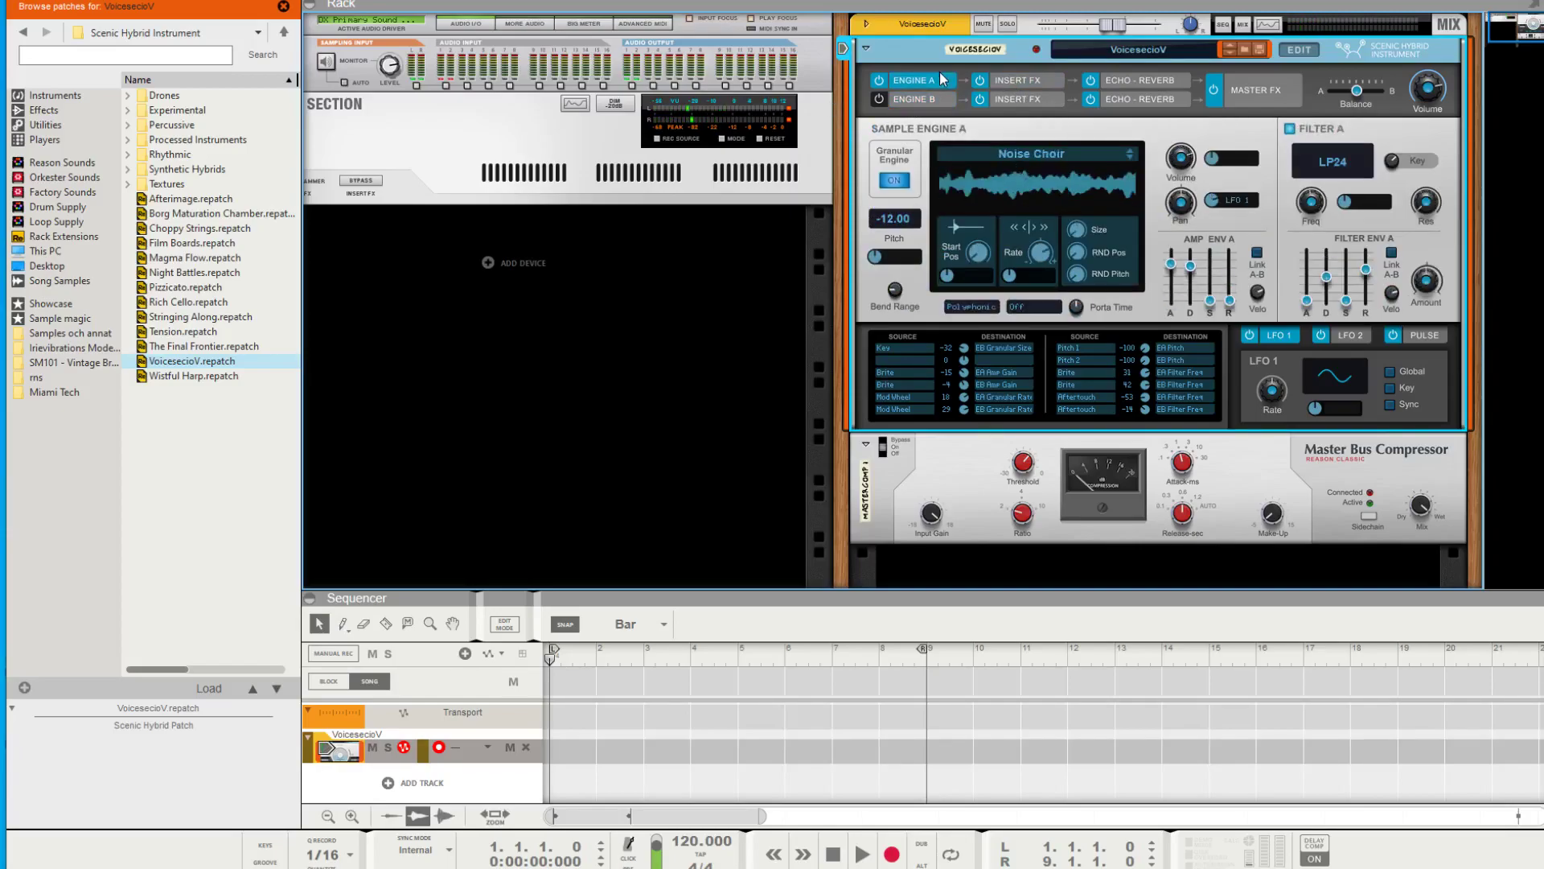
click(1012, 79)
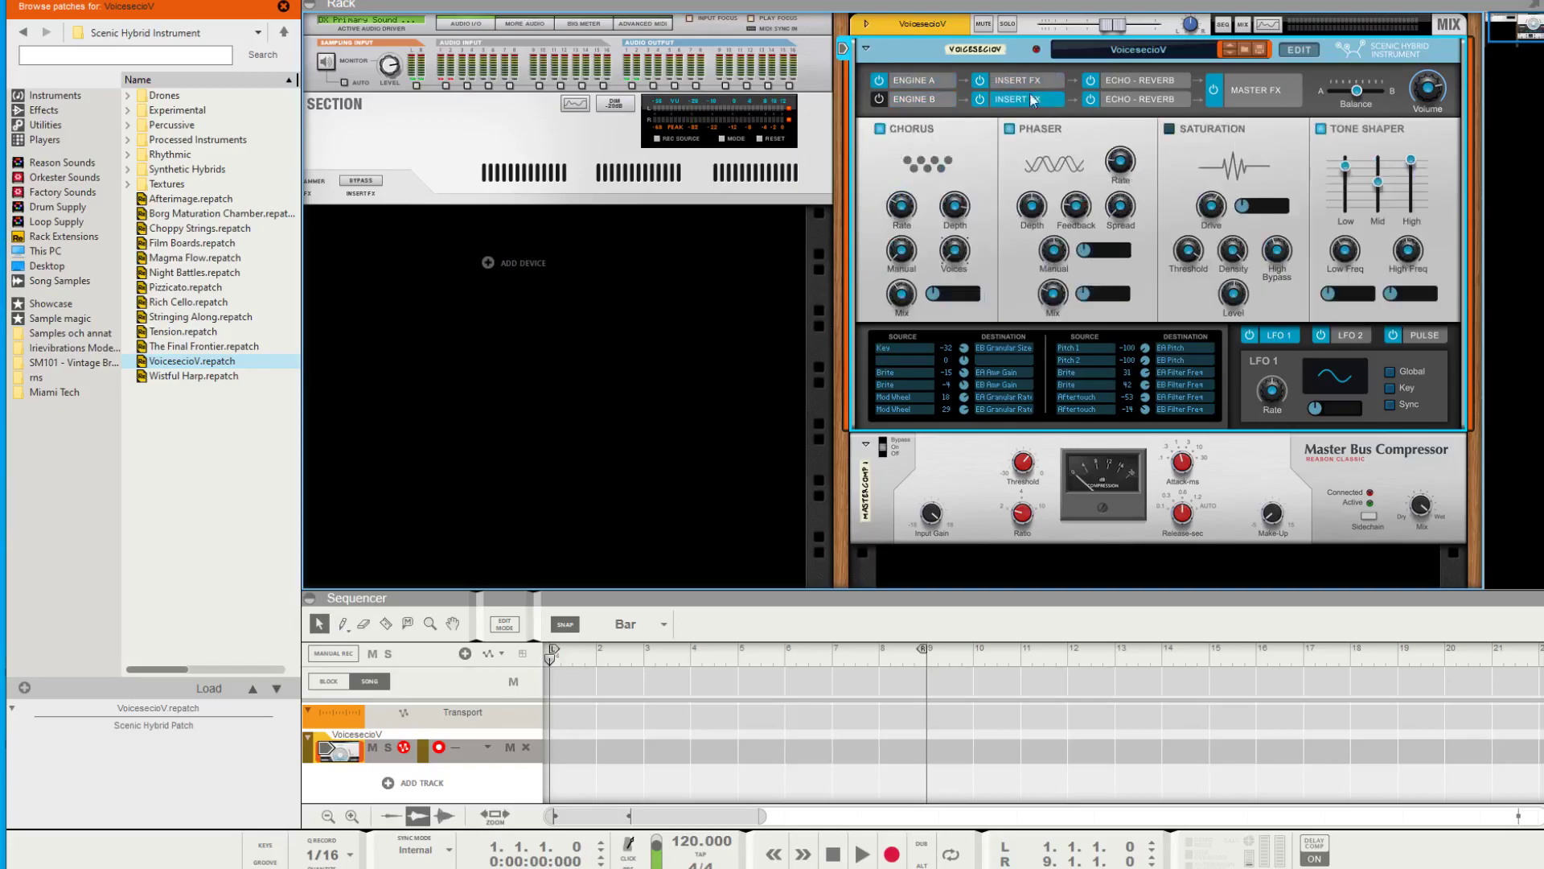
click(1160, 85)
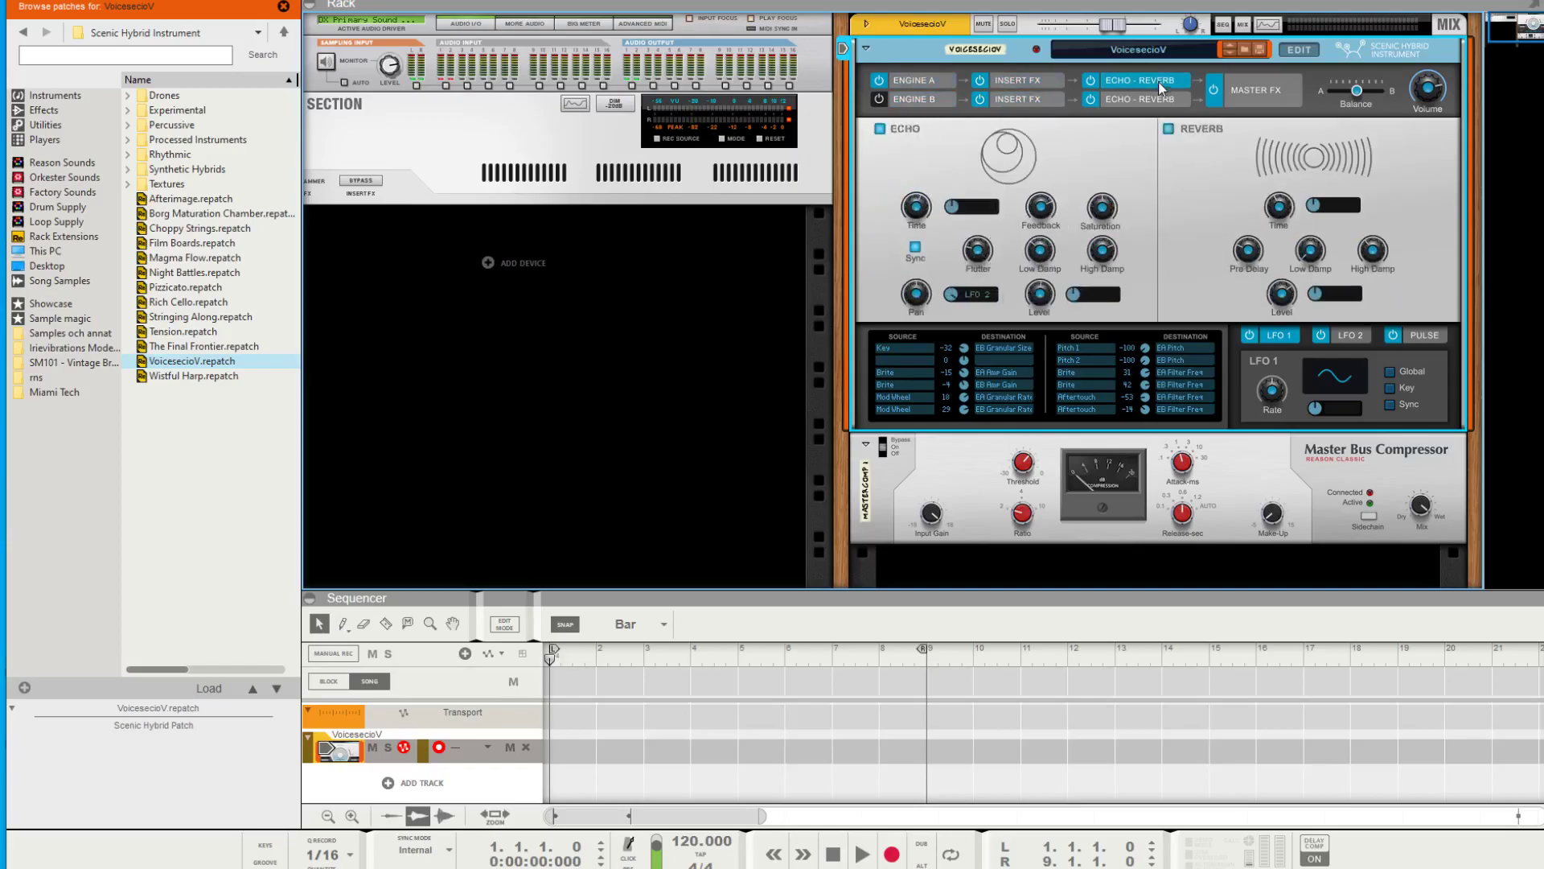
click(1259, 88)
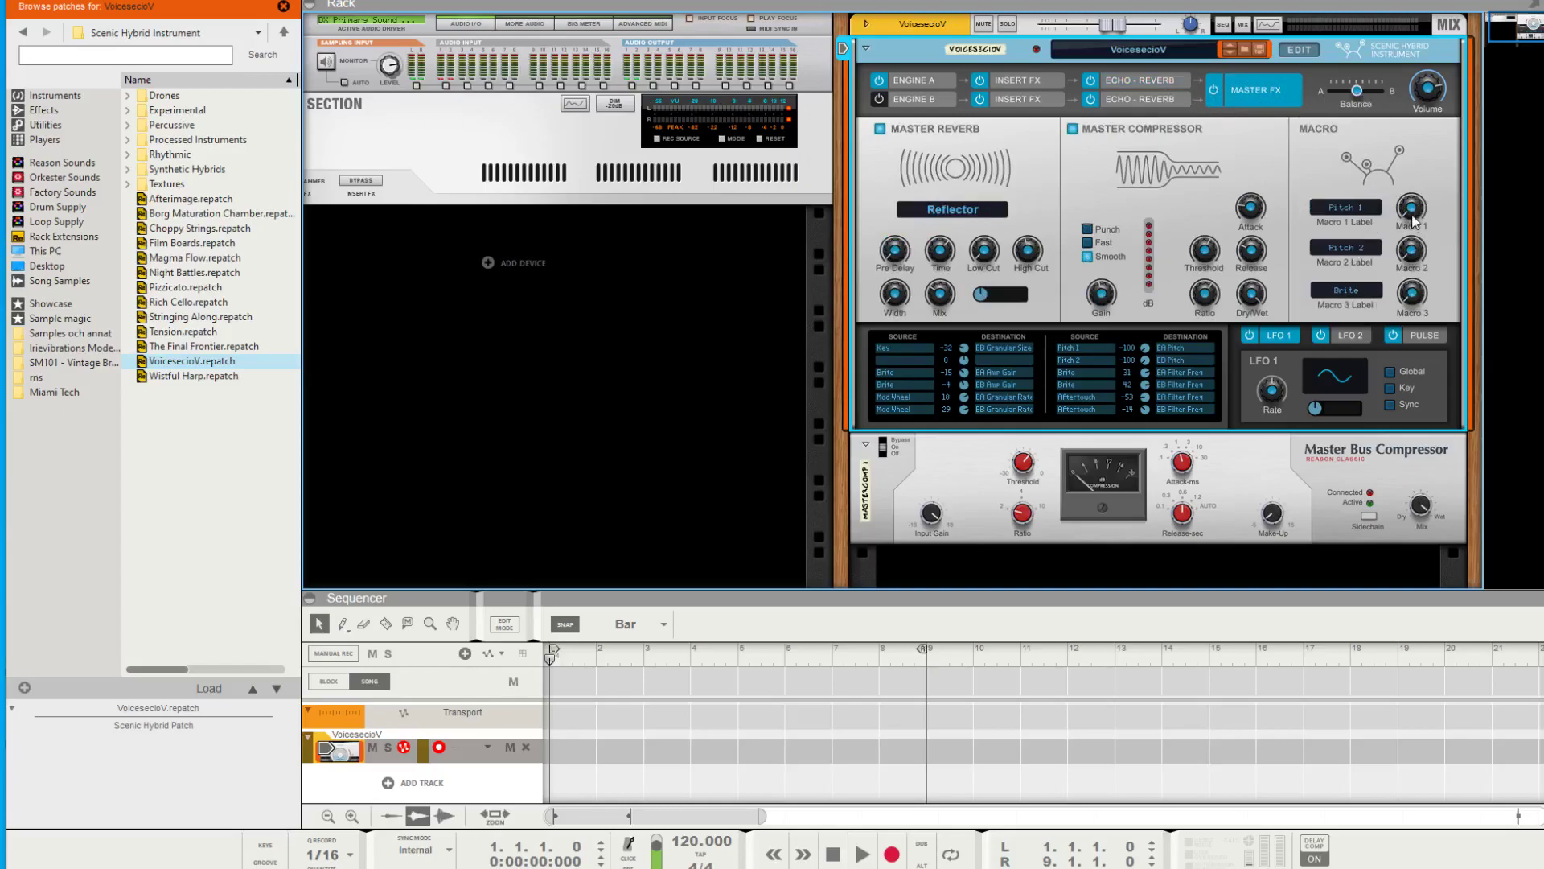
- Inspect the Macro 1 label and compare the macro settings with the dial on Scenic's front panel, returning to the edit view
right_click(1354, 205)
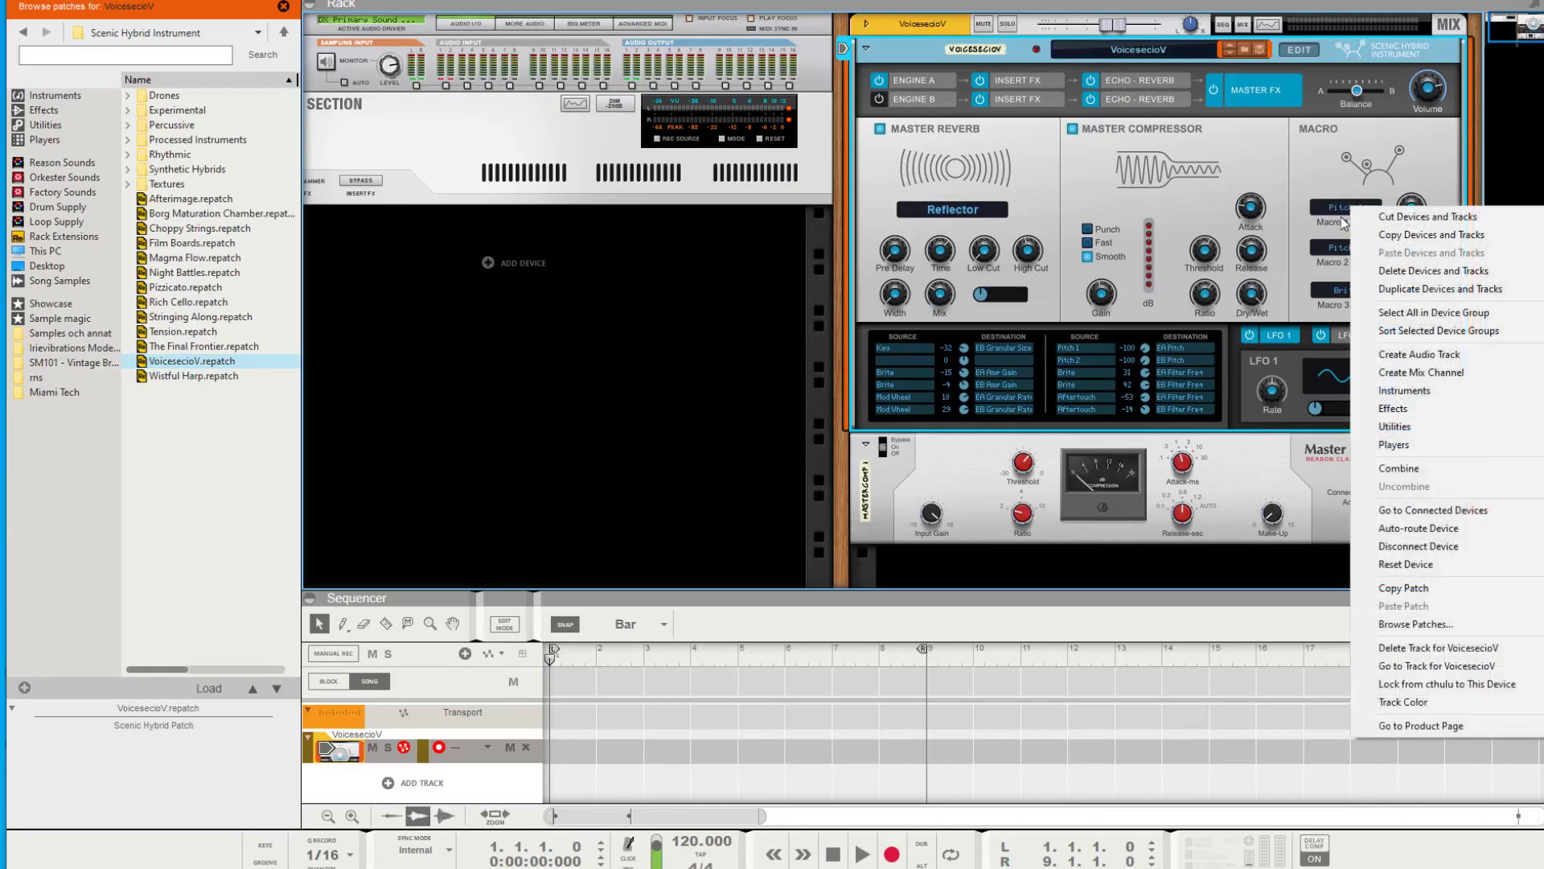
click(1345, 208)
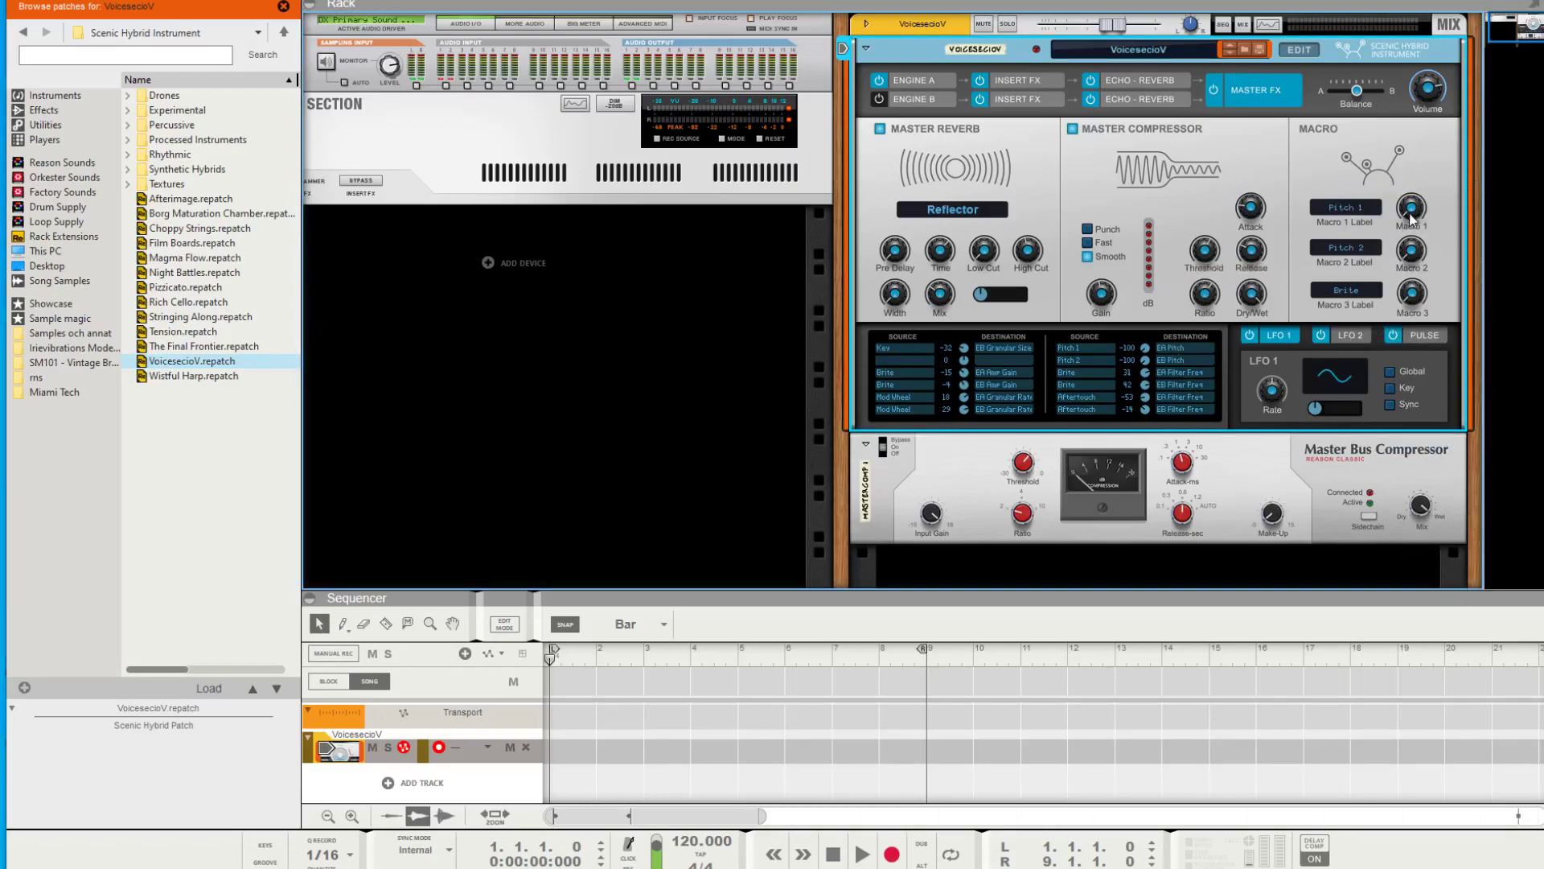
click(1299, 50)
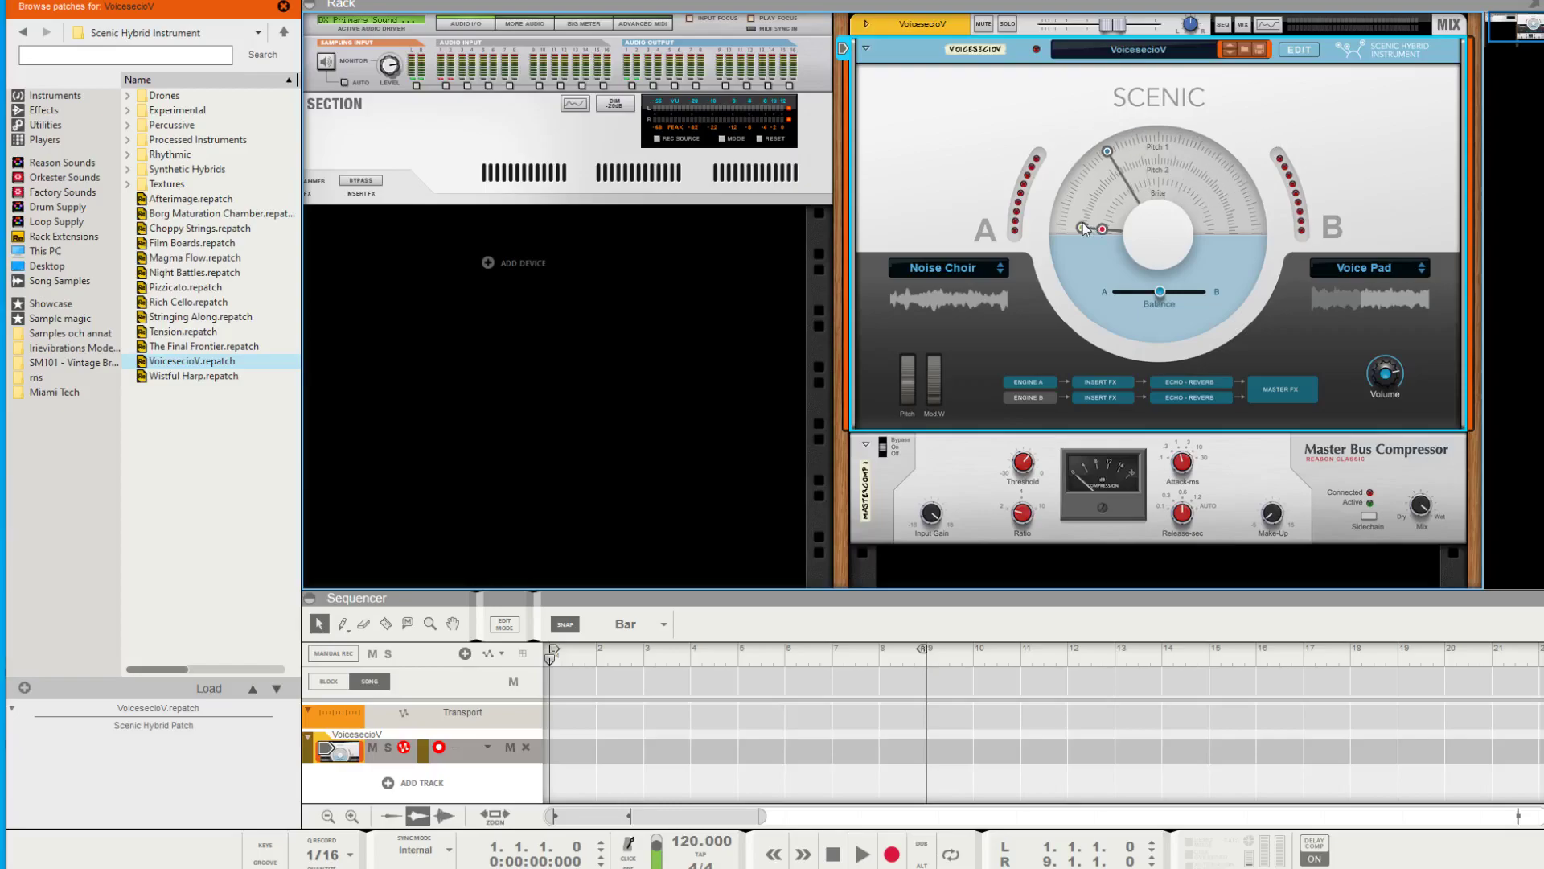
click(1300, 52)
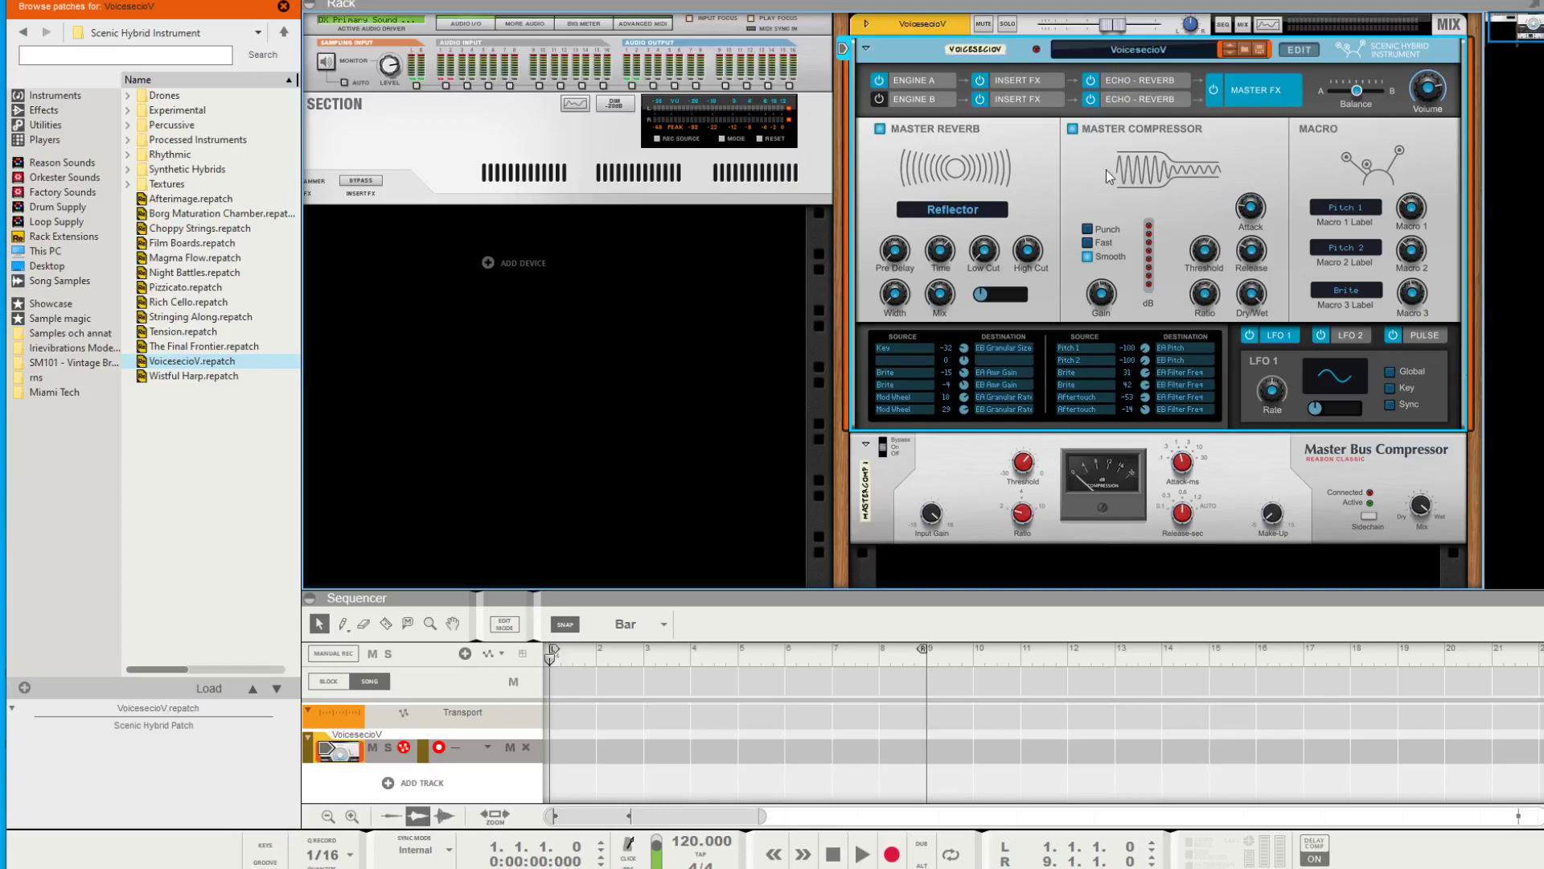
- Audition the Afterimage and Borg Maturation Chamber patches and examine Sample Engine B
click(206, 199)
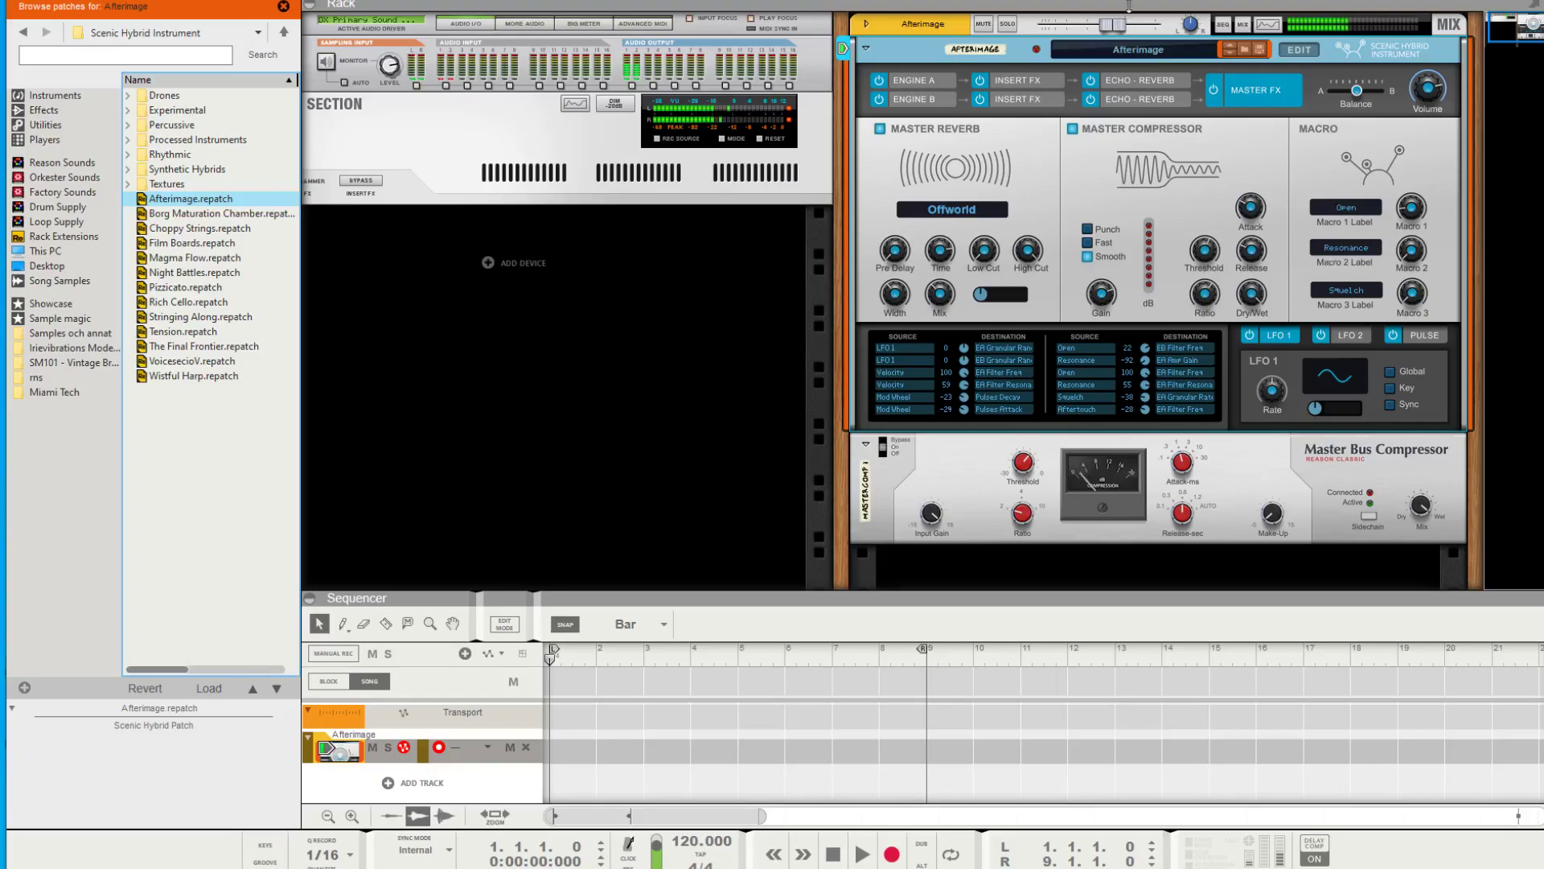
click(1227, 54)
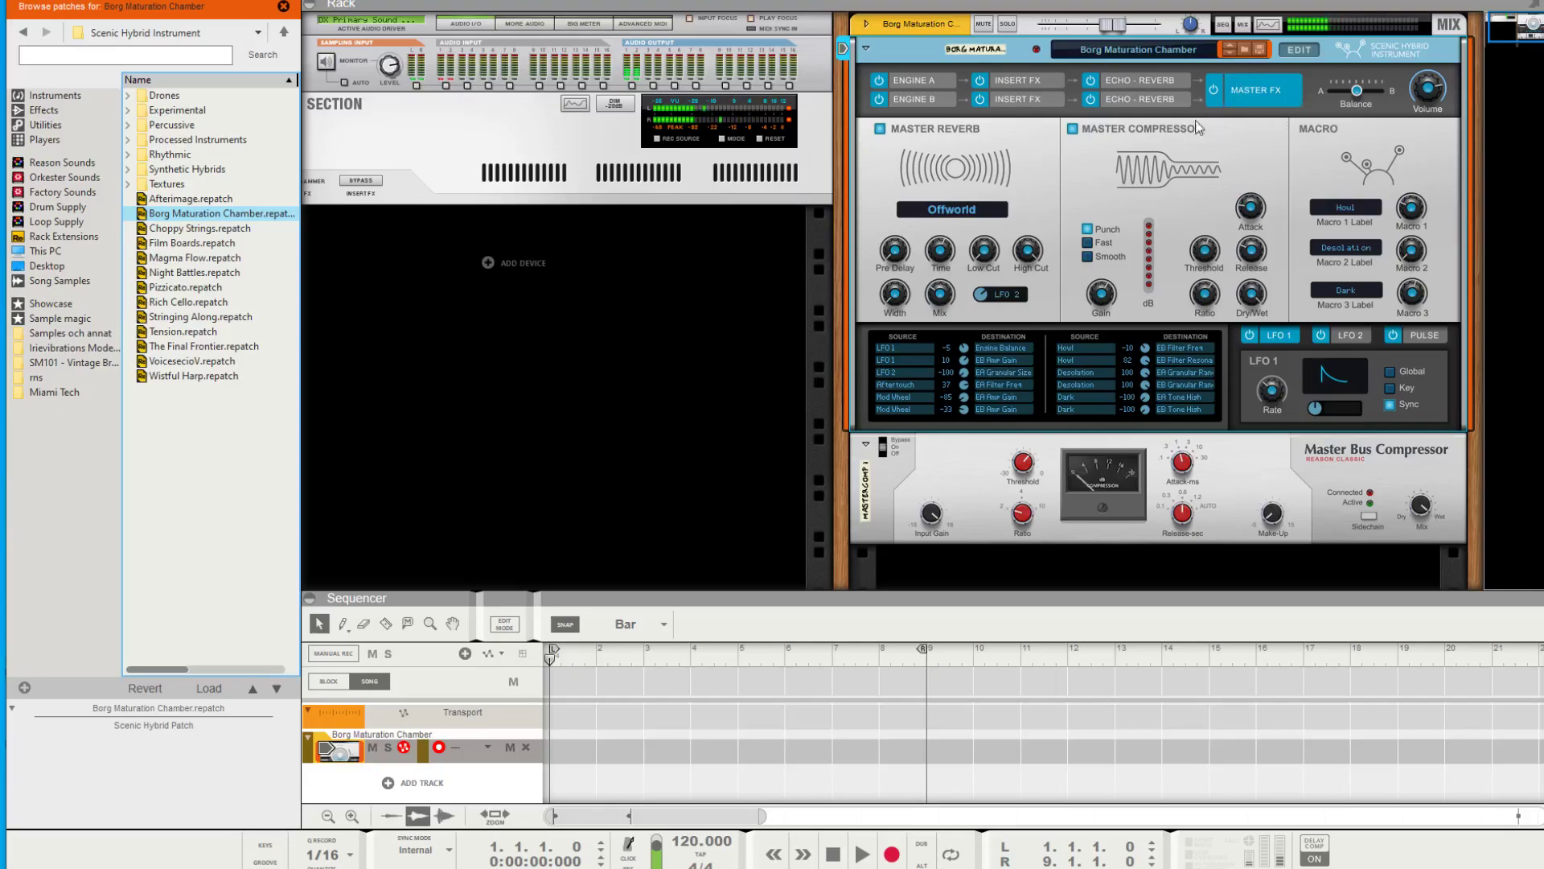
click(917, 99)
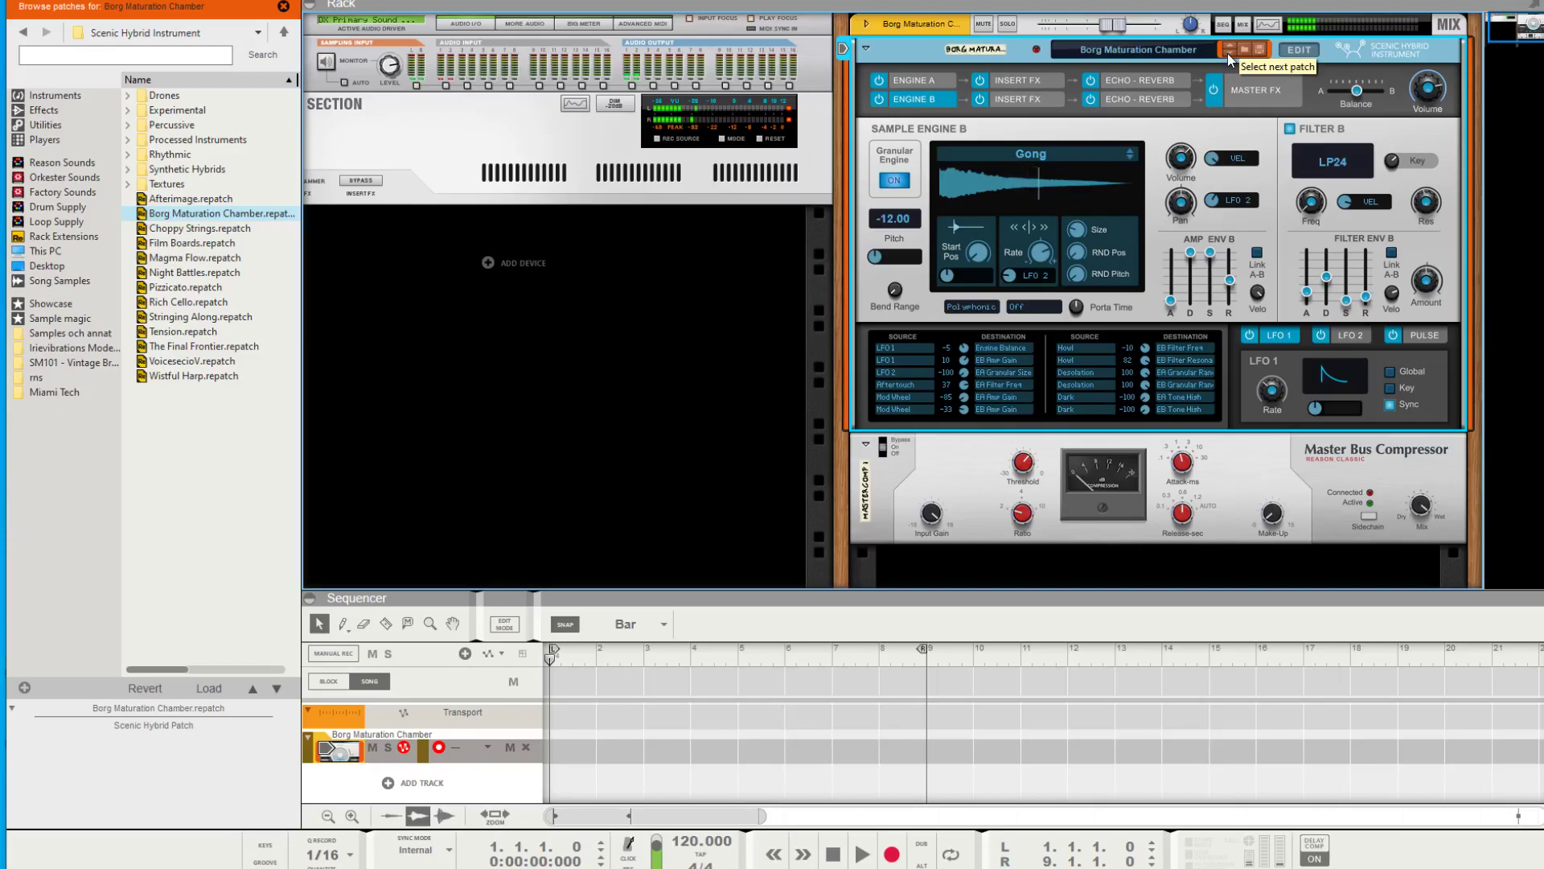
- Audition the Choppy Strings, Film Boards, Magma Flow, Night Battles and Pizzicato patches one after another
click(1228, 49)
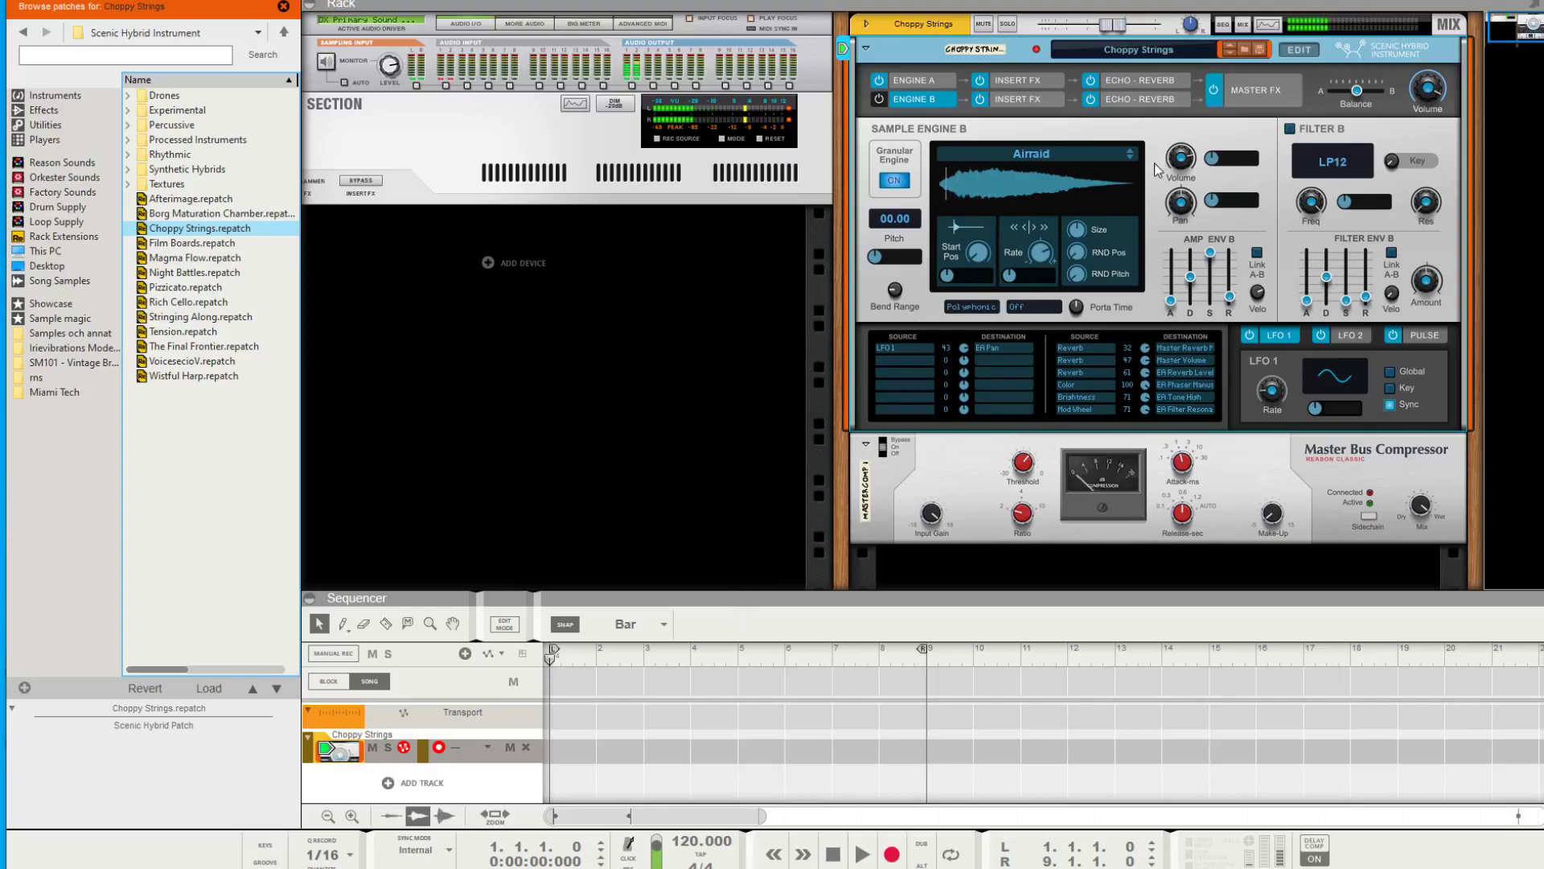
click(1229, 54)
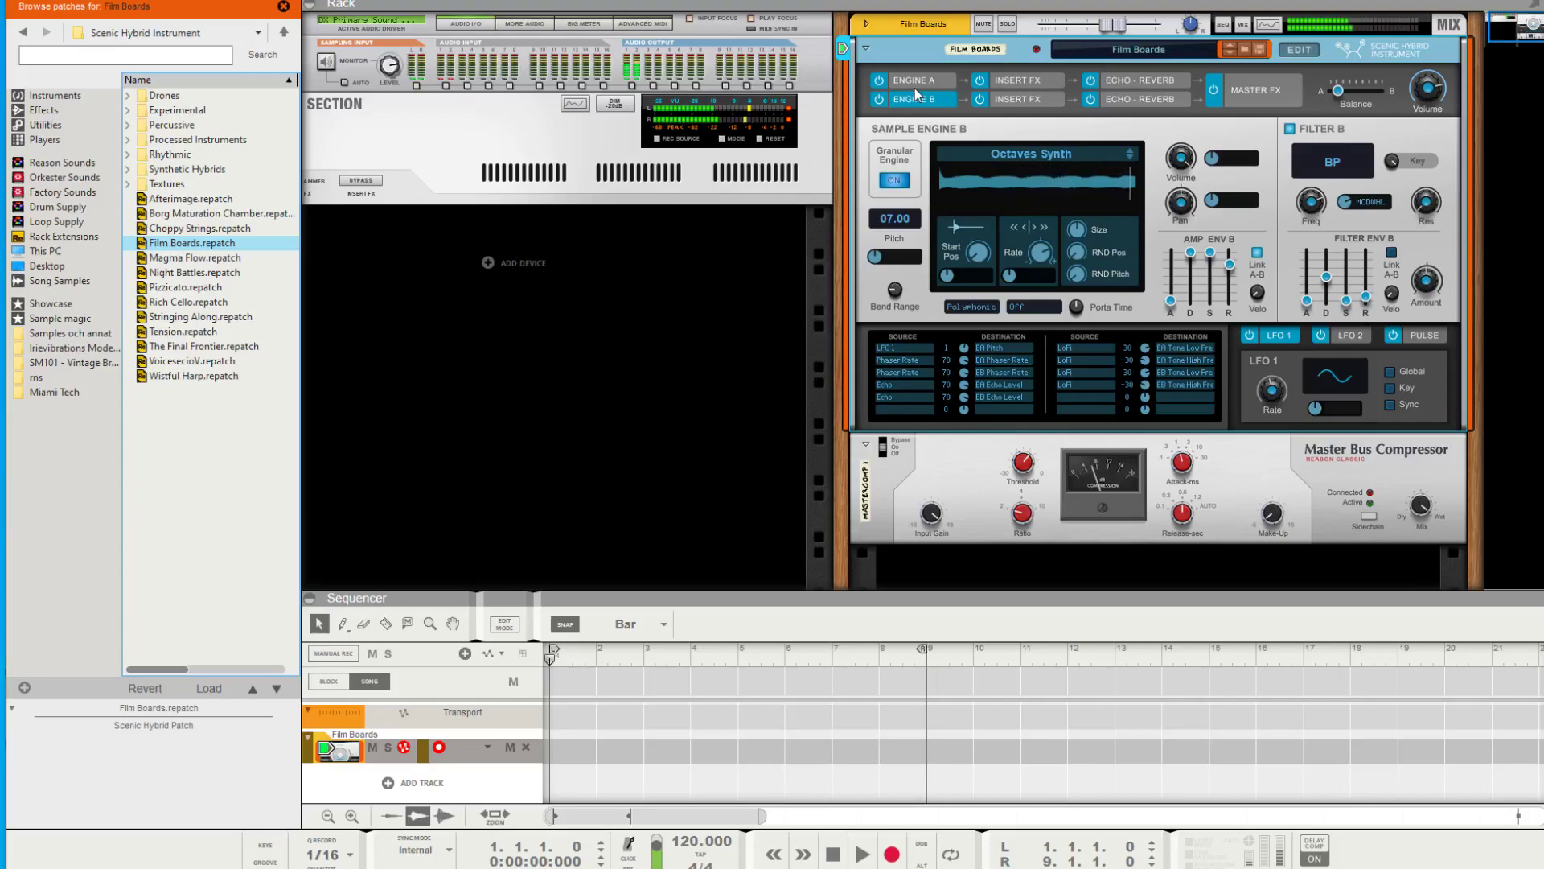
click(1230, 54)
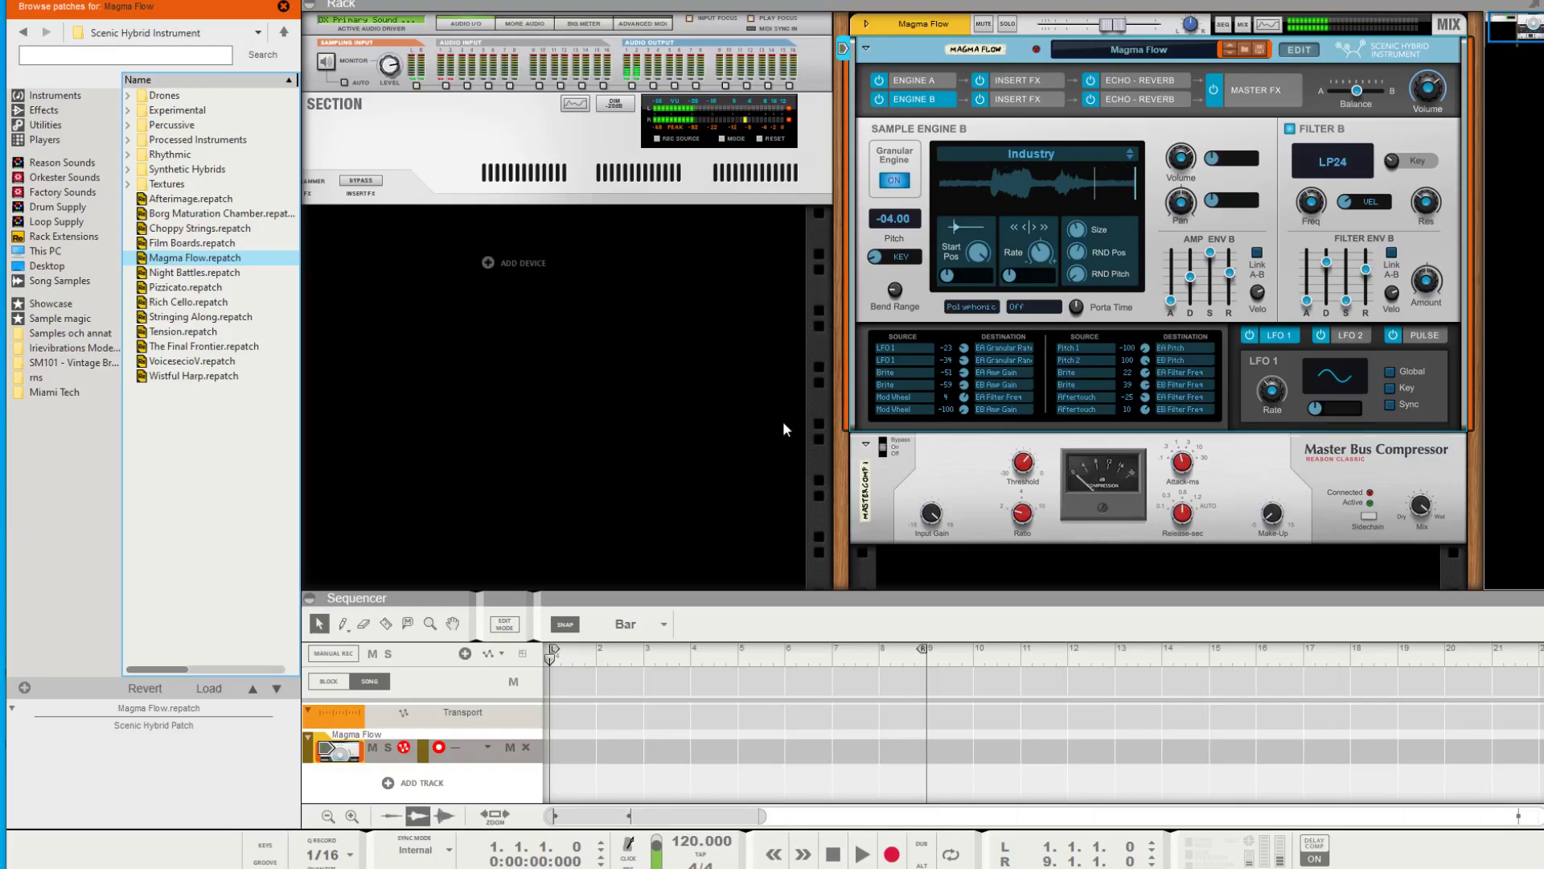
click(1226, 53)
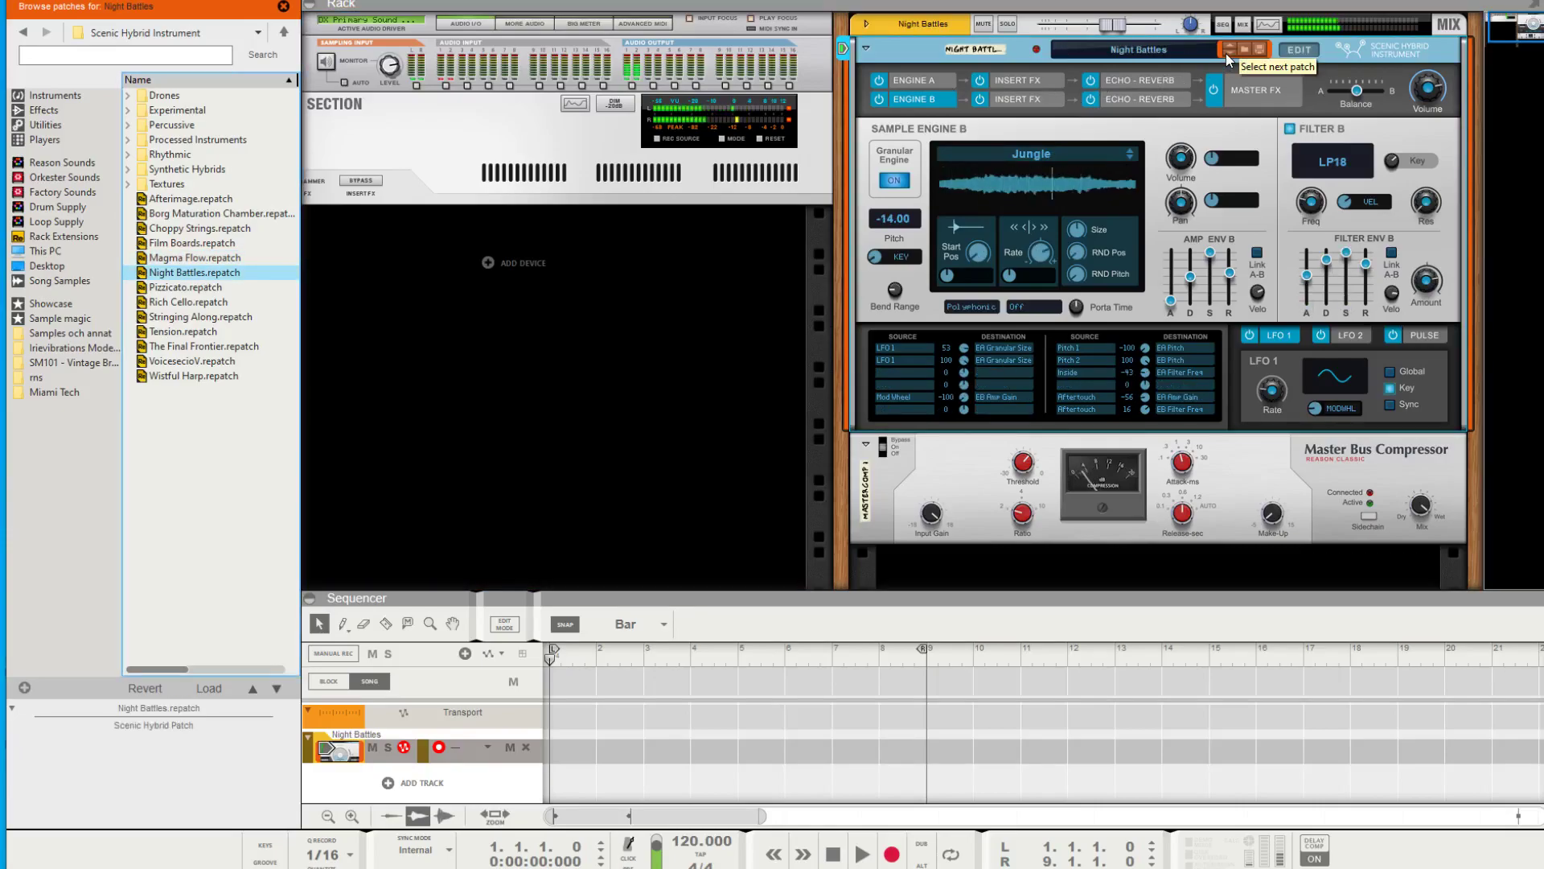
click(1226, 53)
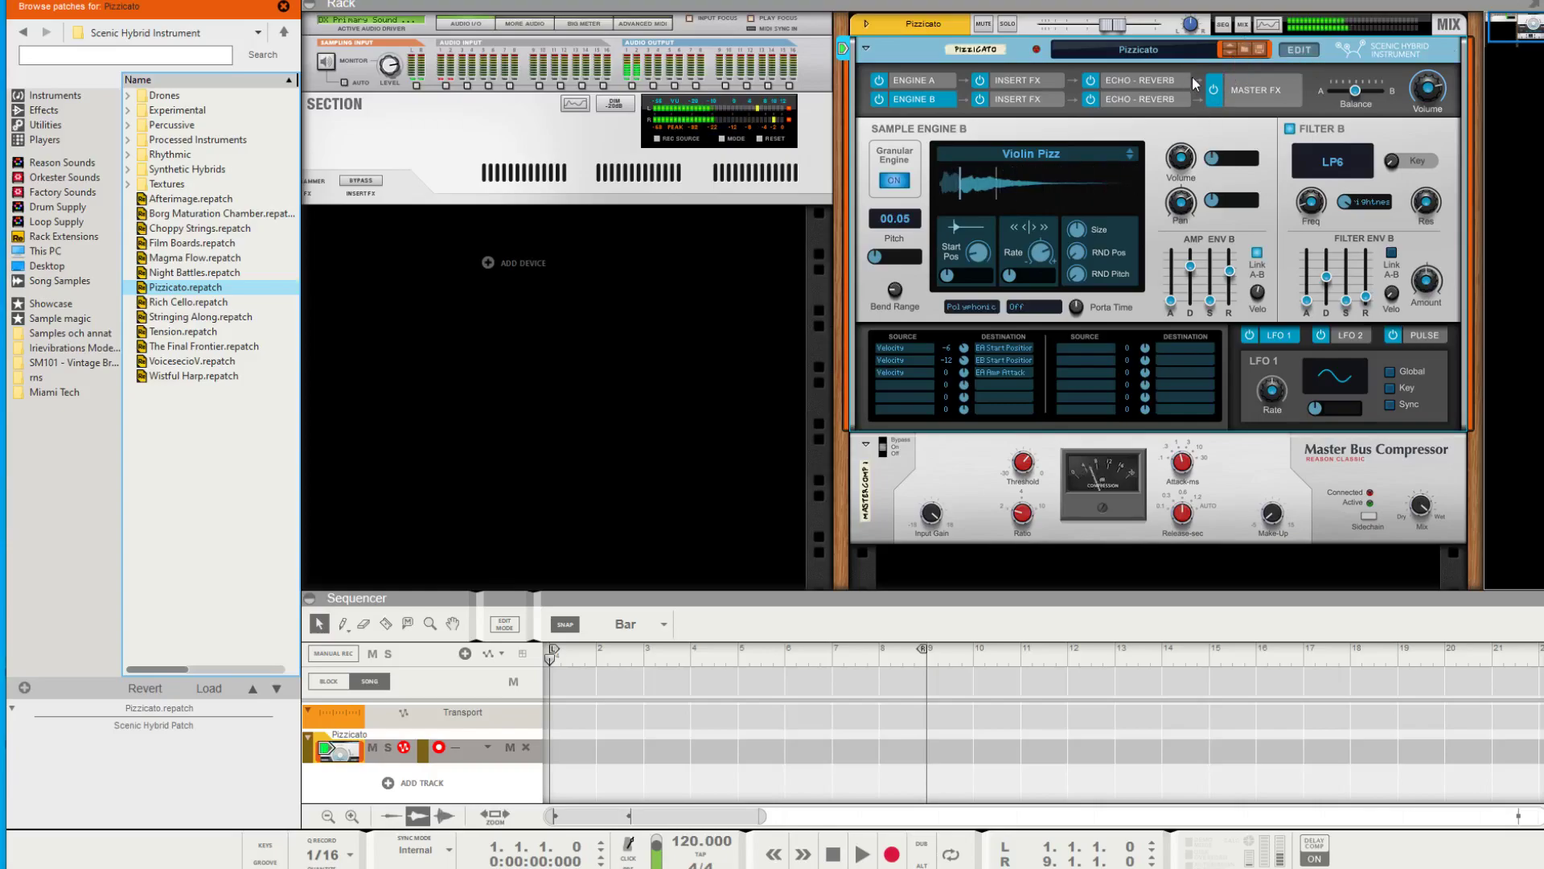
- Examine the Pizzicato patch's Echo-Reverb settings for both engines, including engine A's reverb time, and check Sample Engine A
click(1165, 79)
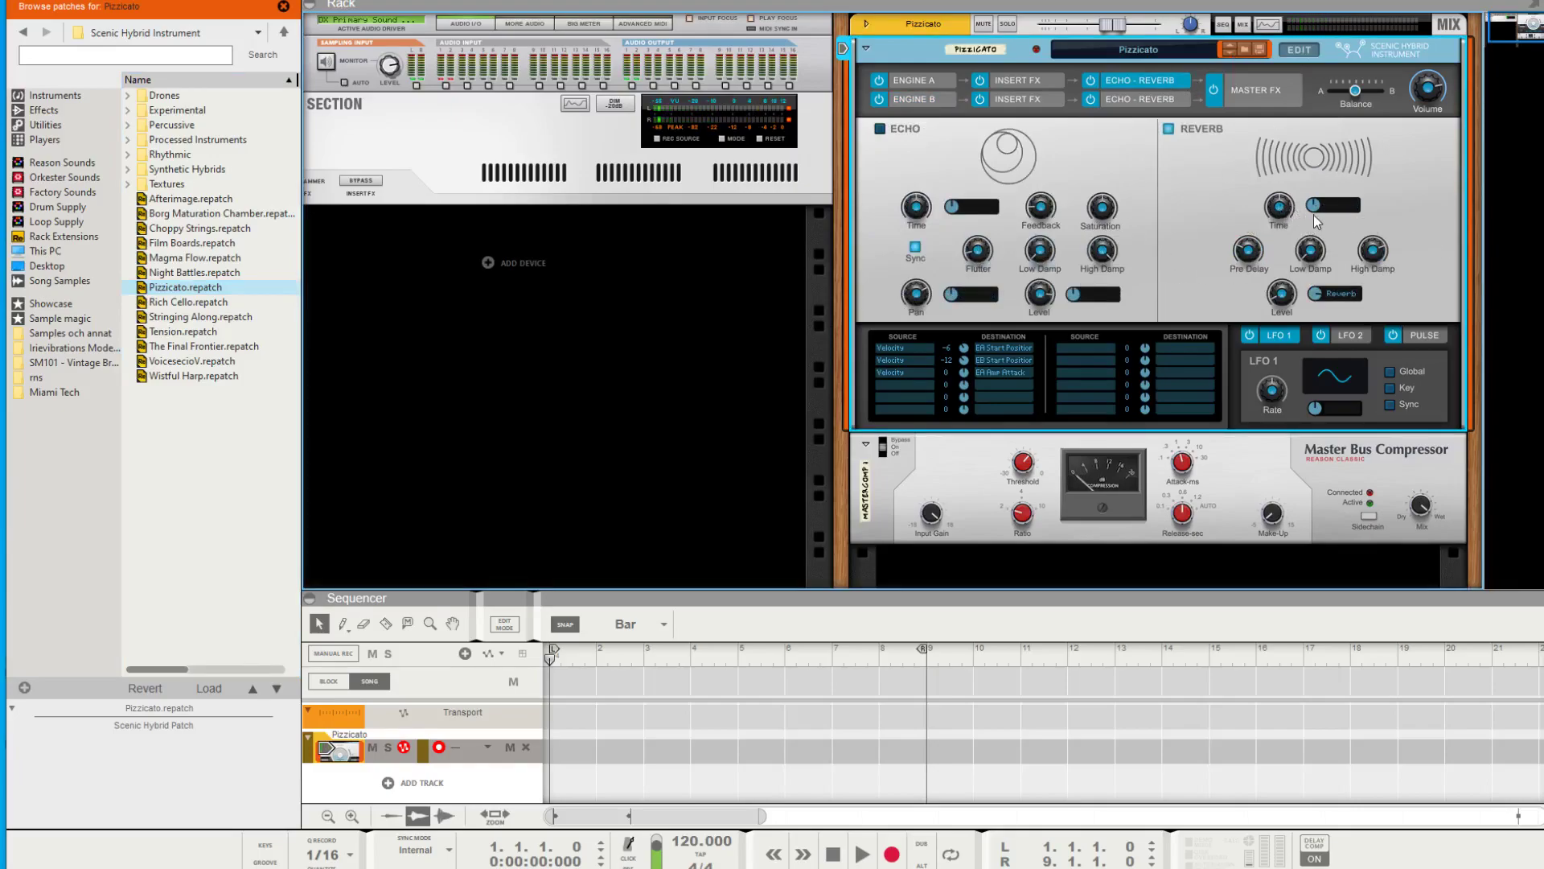
mouse_move(1286, 209)
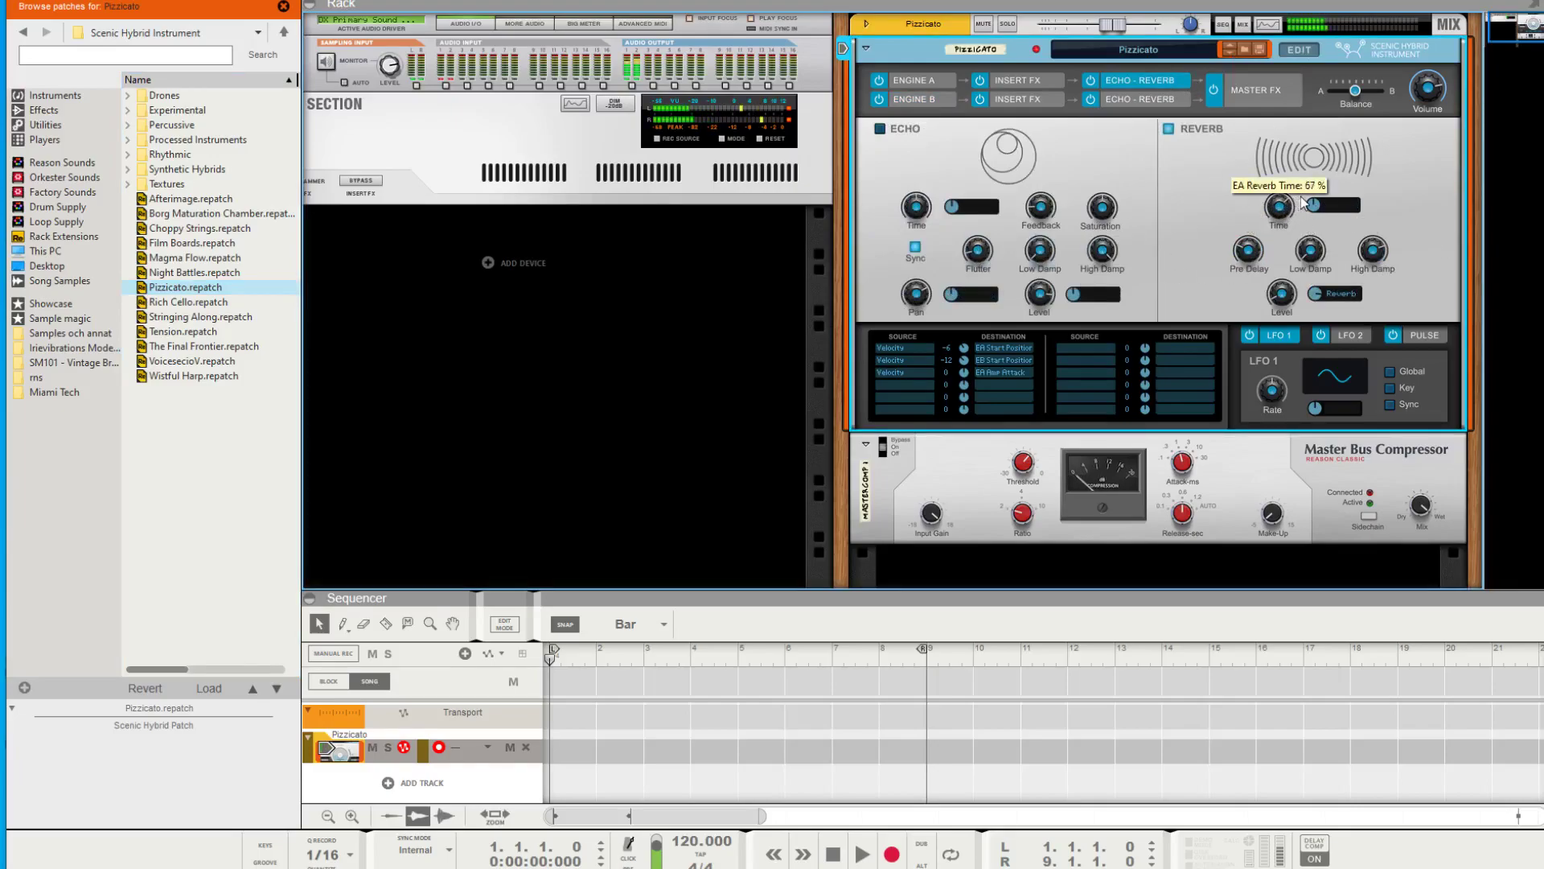
drag(1316, 187, 1318, 189)
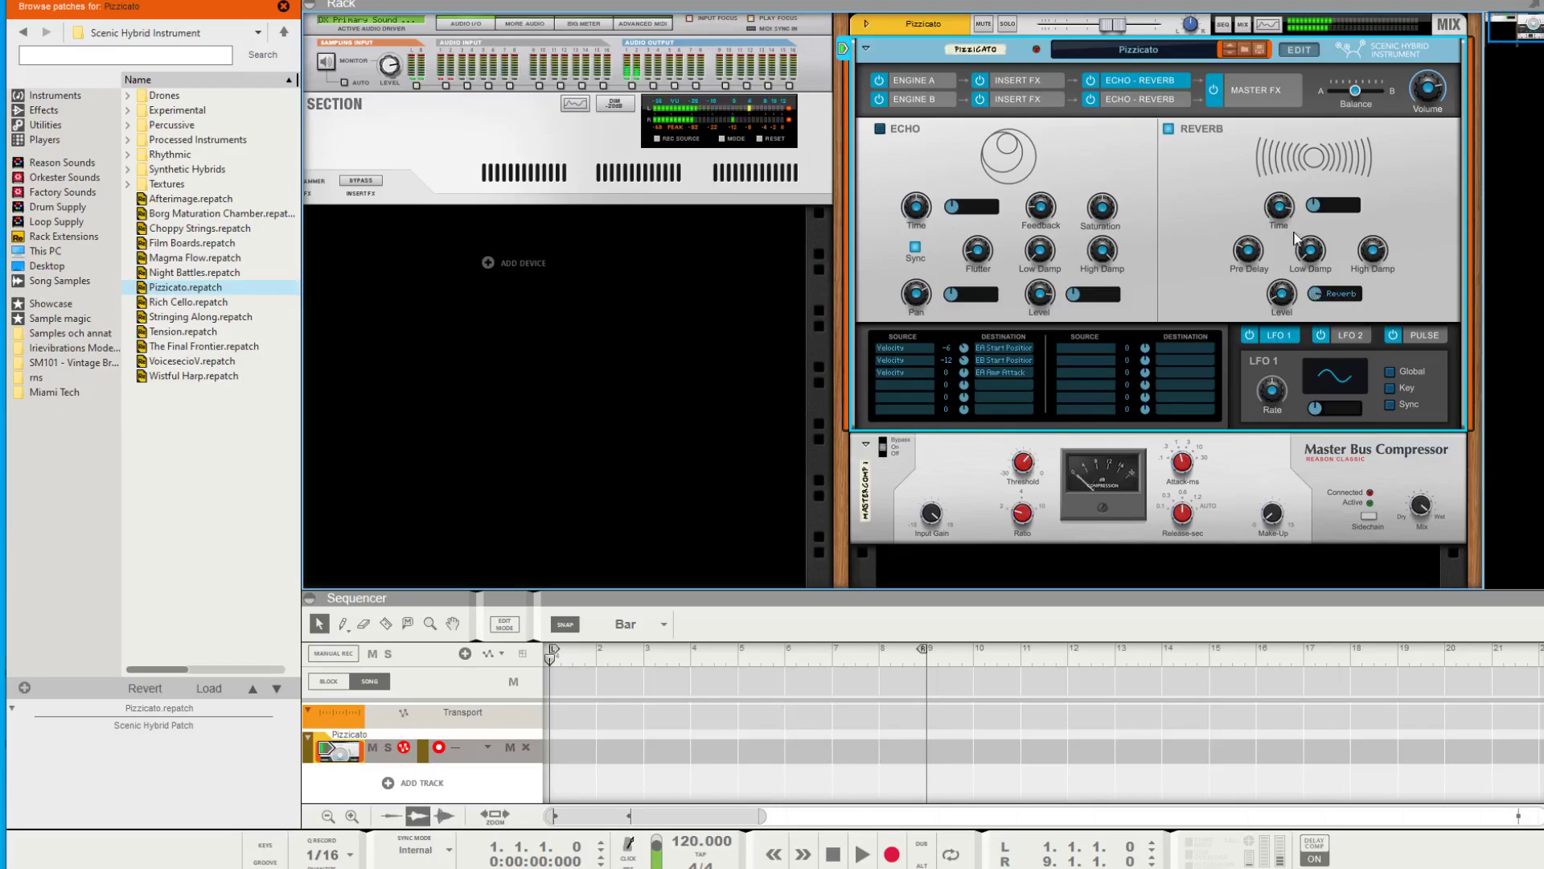
click(1179, 100)
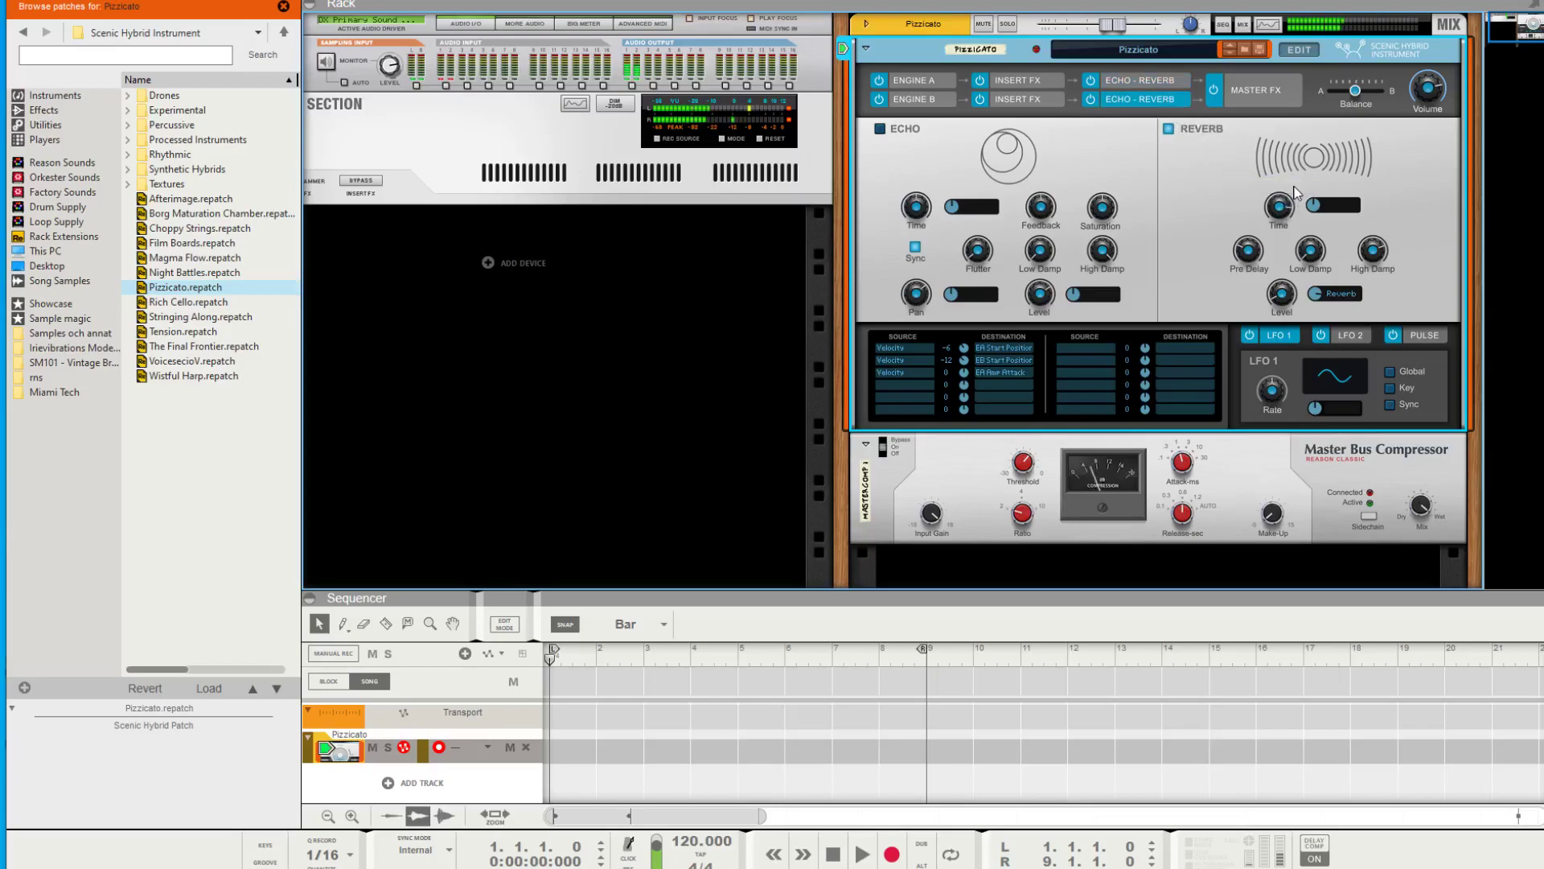
click(1040, 78)
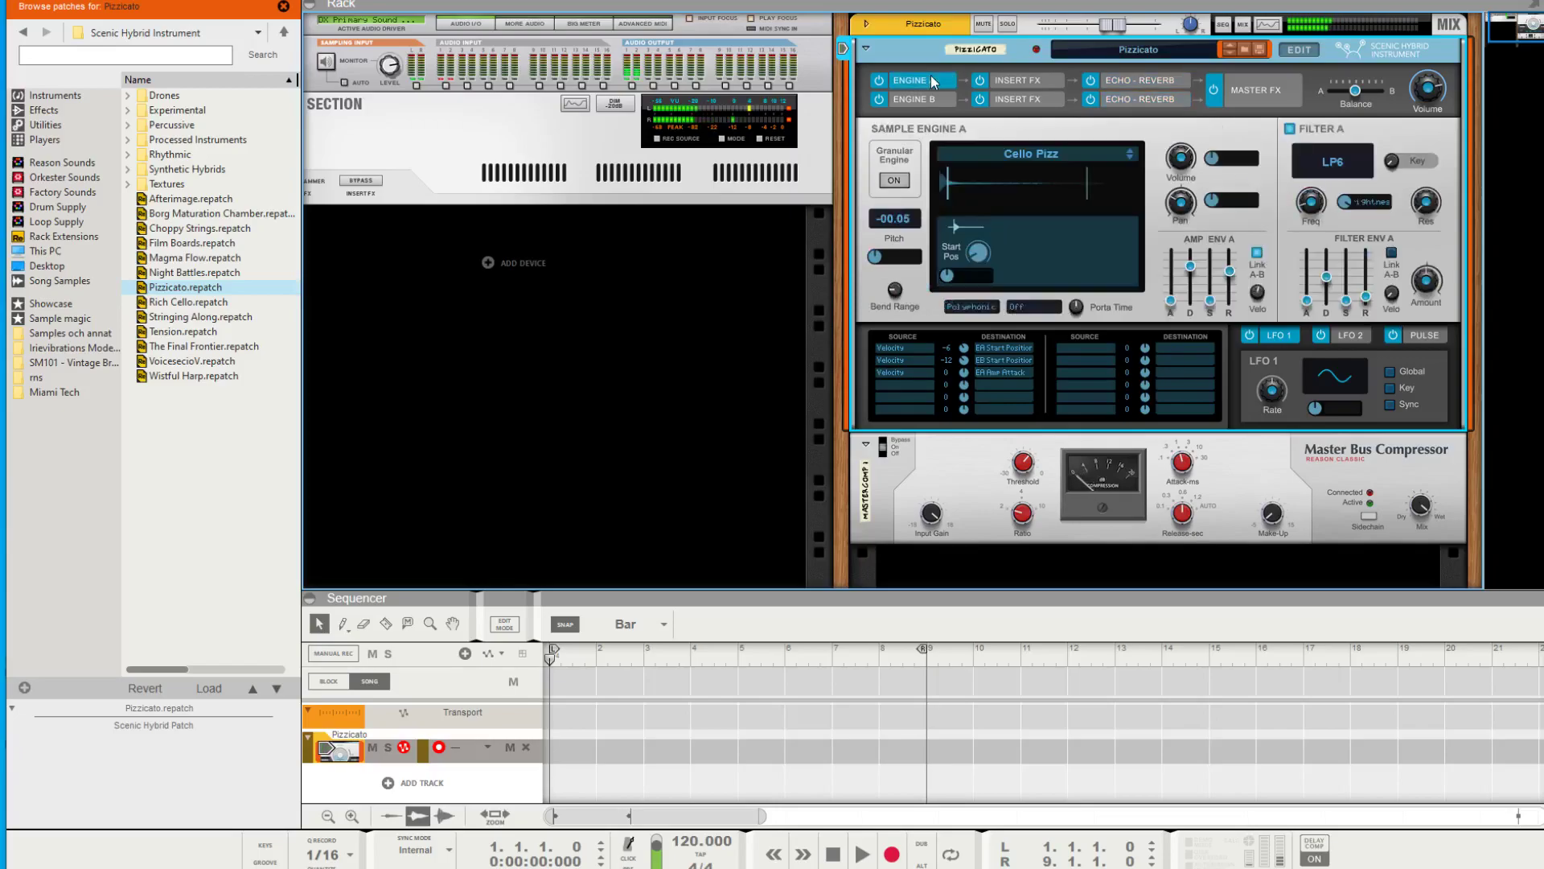
click(1172, 103)
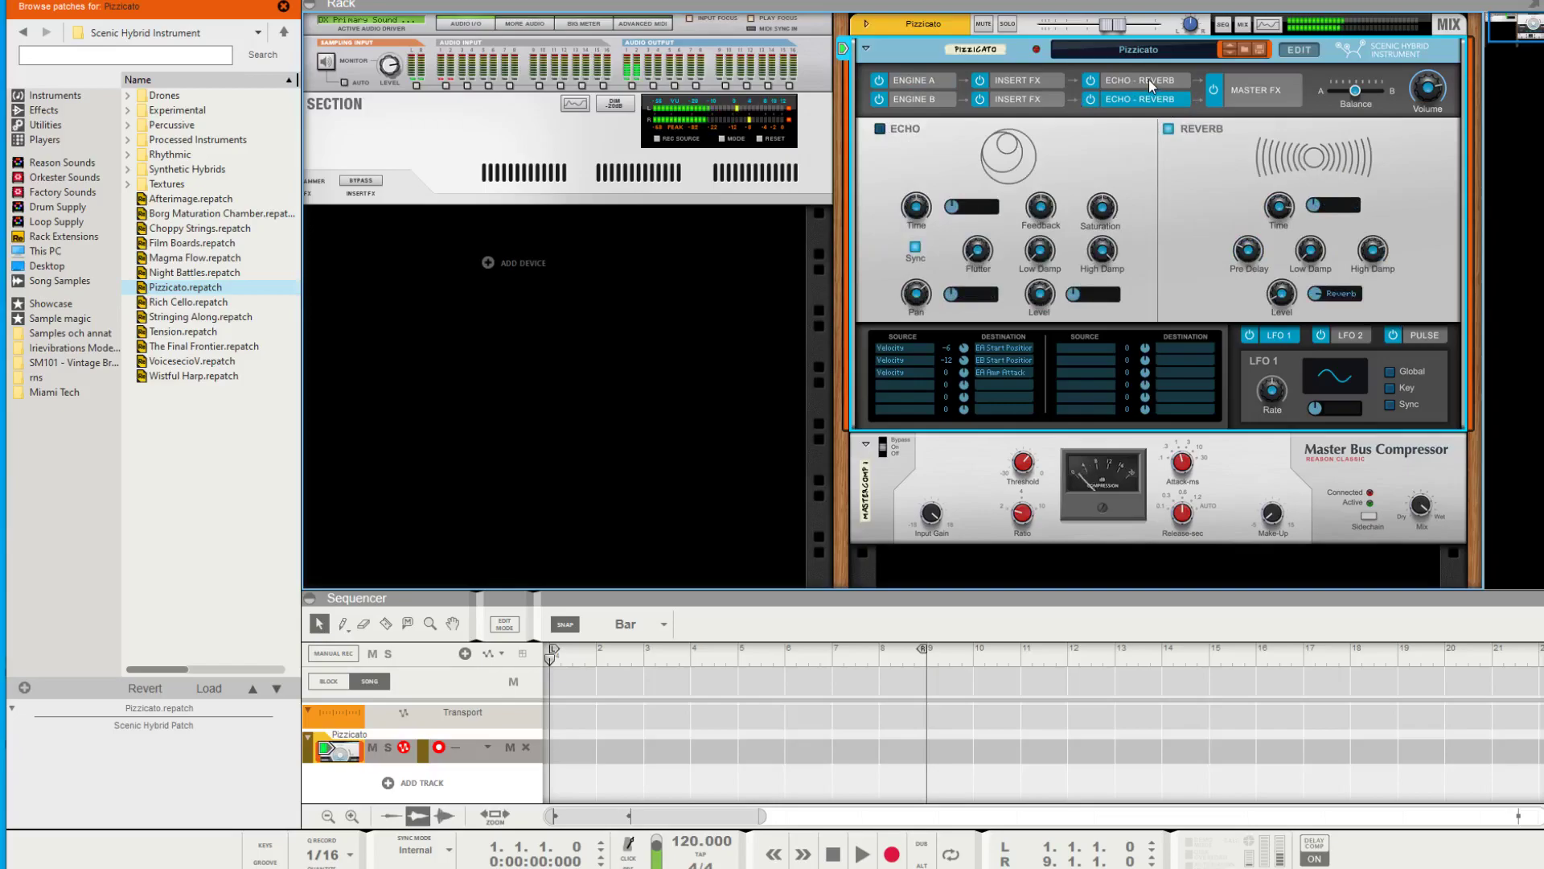
mouse_move(1387, 277)
- Audition the Rich Cello and Stringing Along patches
click(1231, 53)
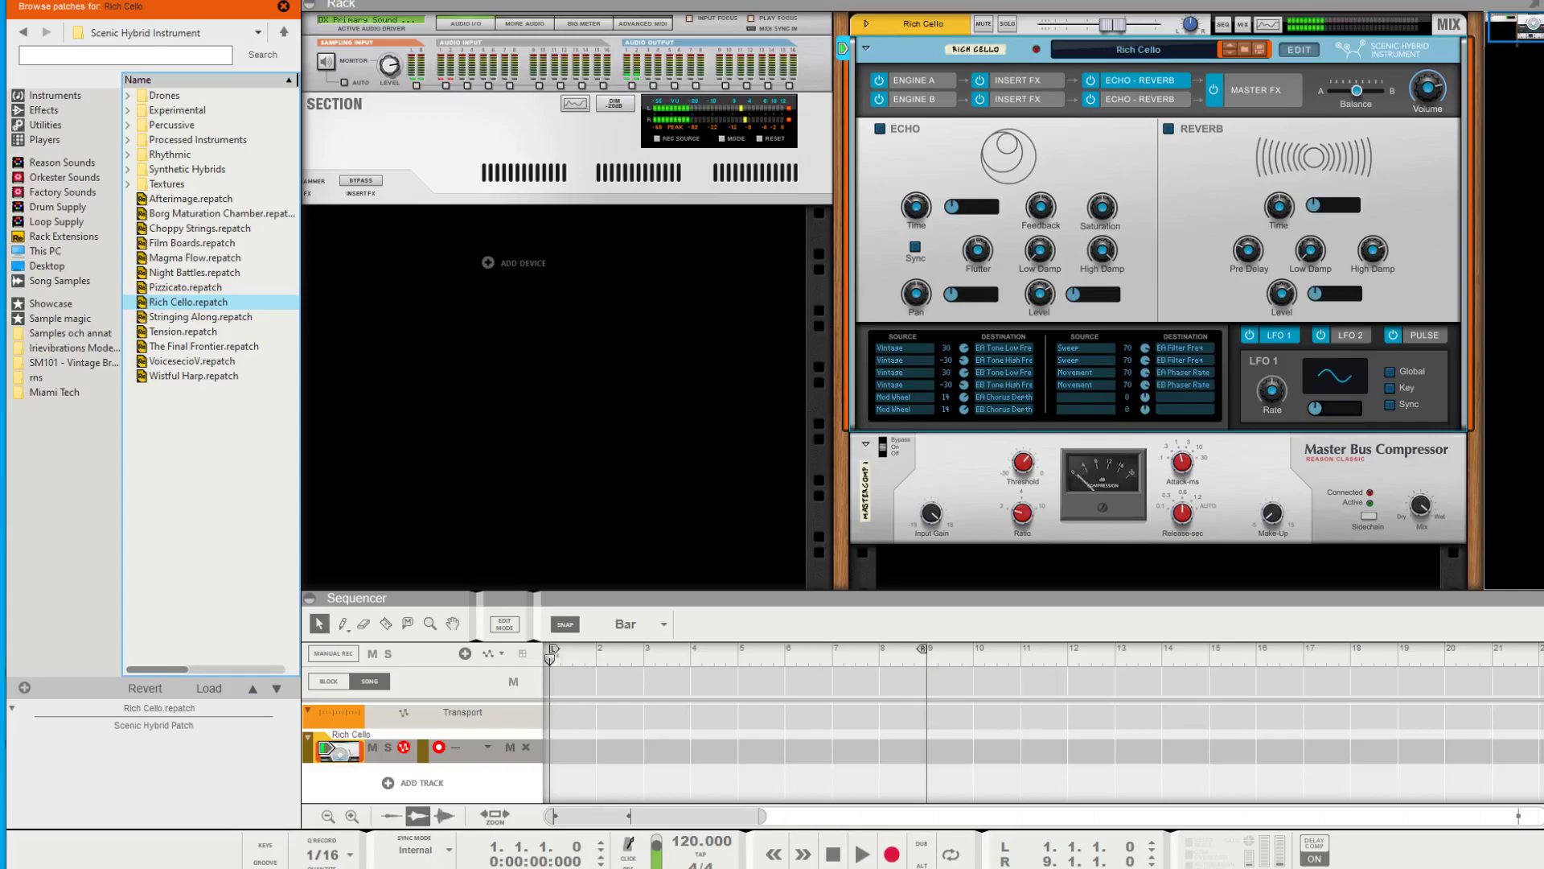
click(1232, 58)
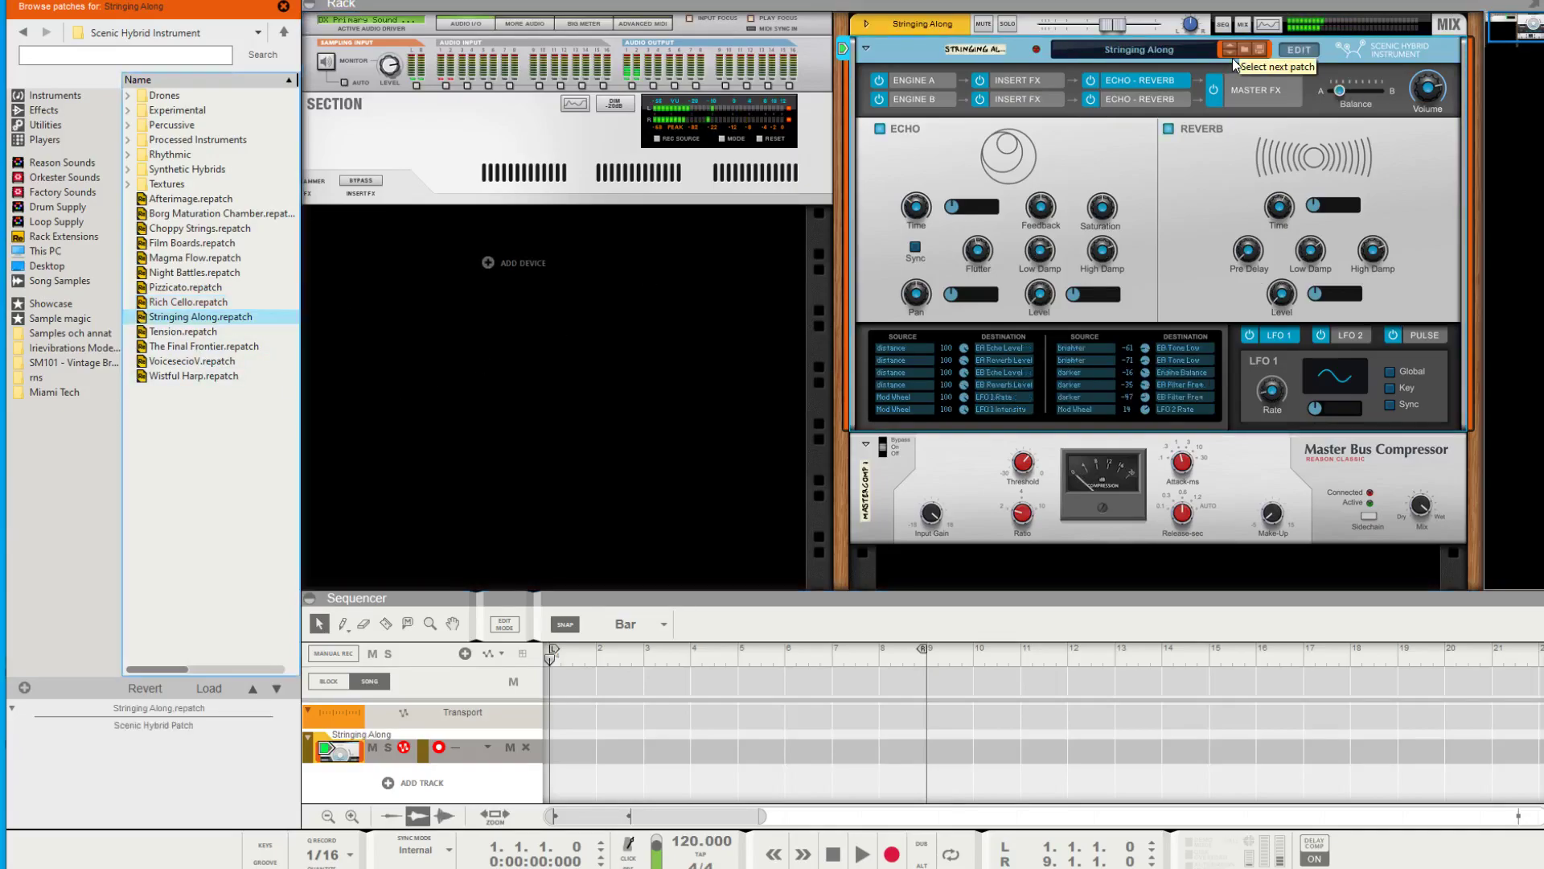
- Audition the Deep Space, Dystopia and Gong Space patches from the Drones folder, examining Sample Engine A for Deep Space
click(127, 95)
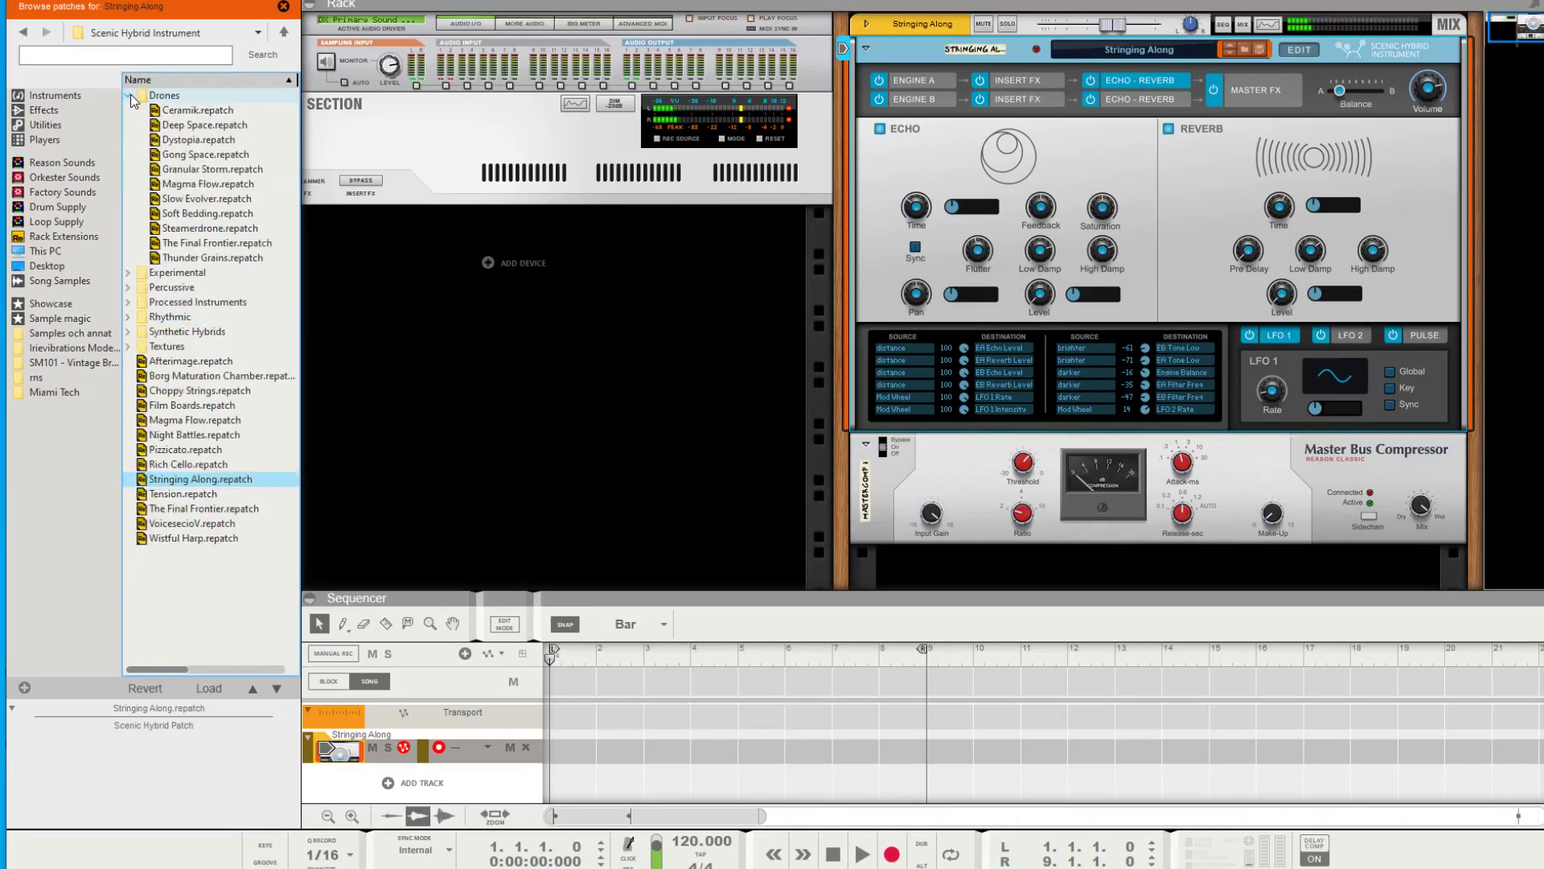
click(201, 125)
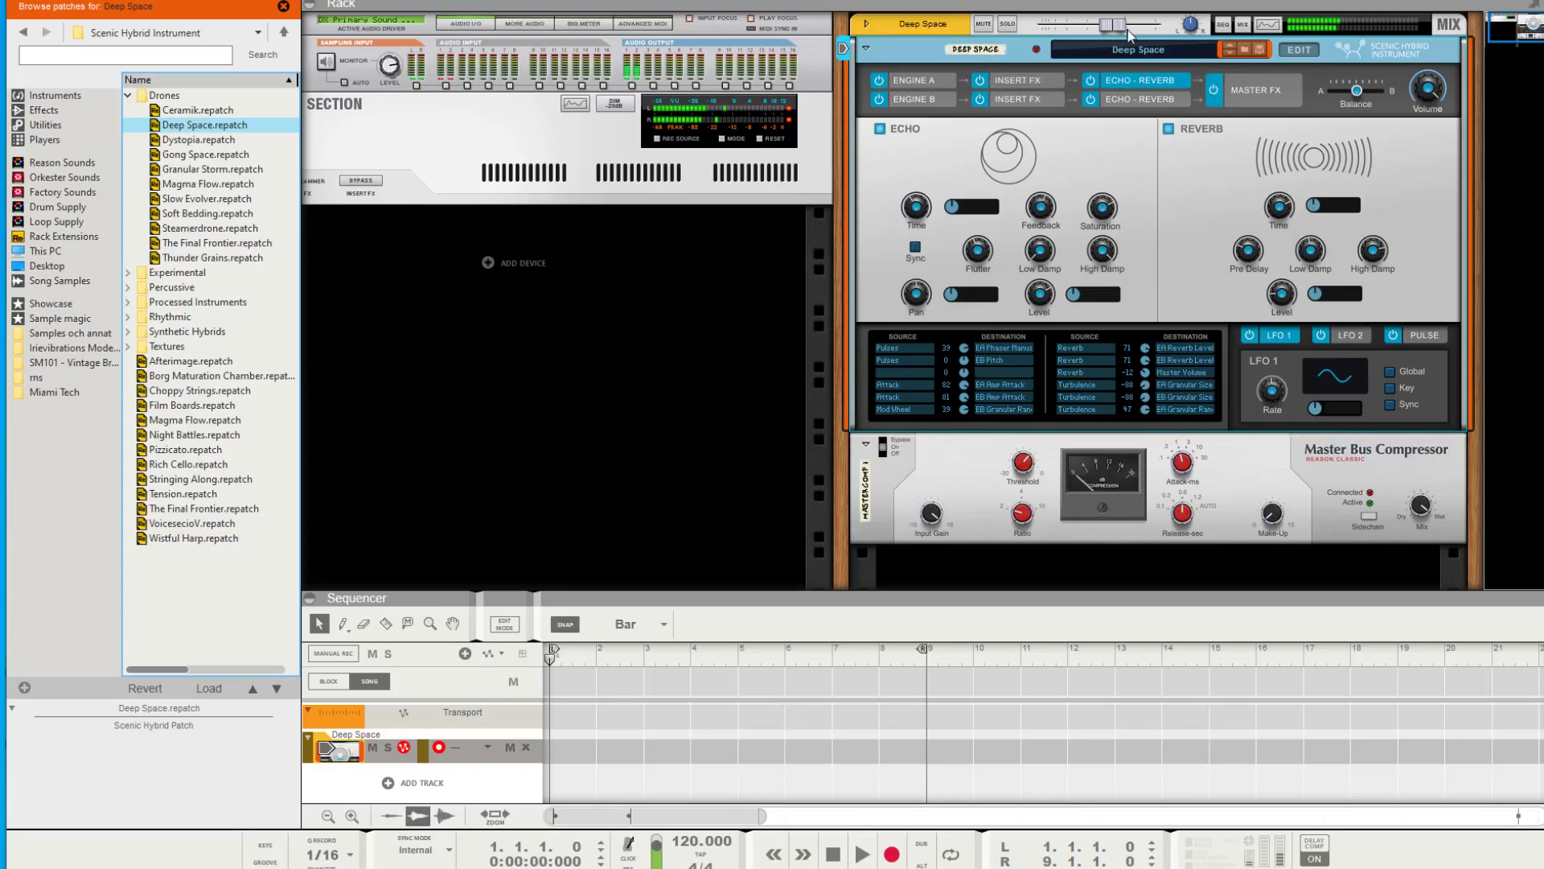
mouse_move(1127, 36)
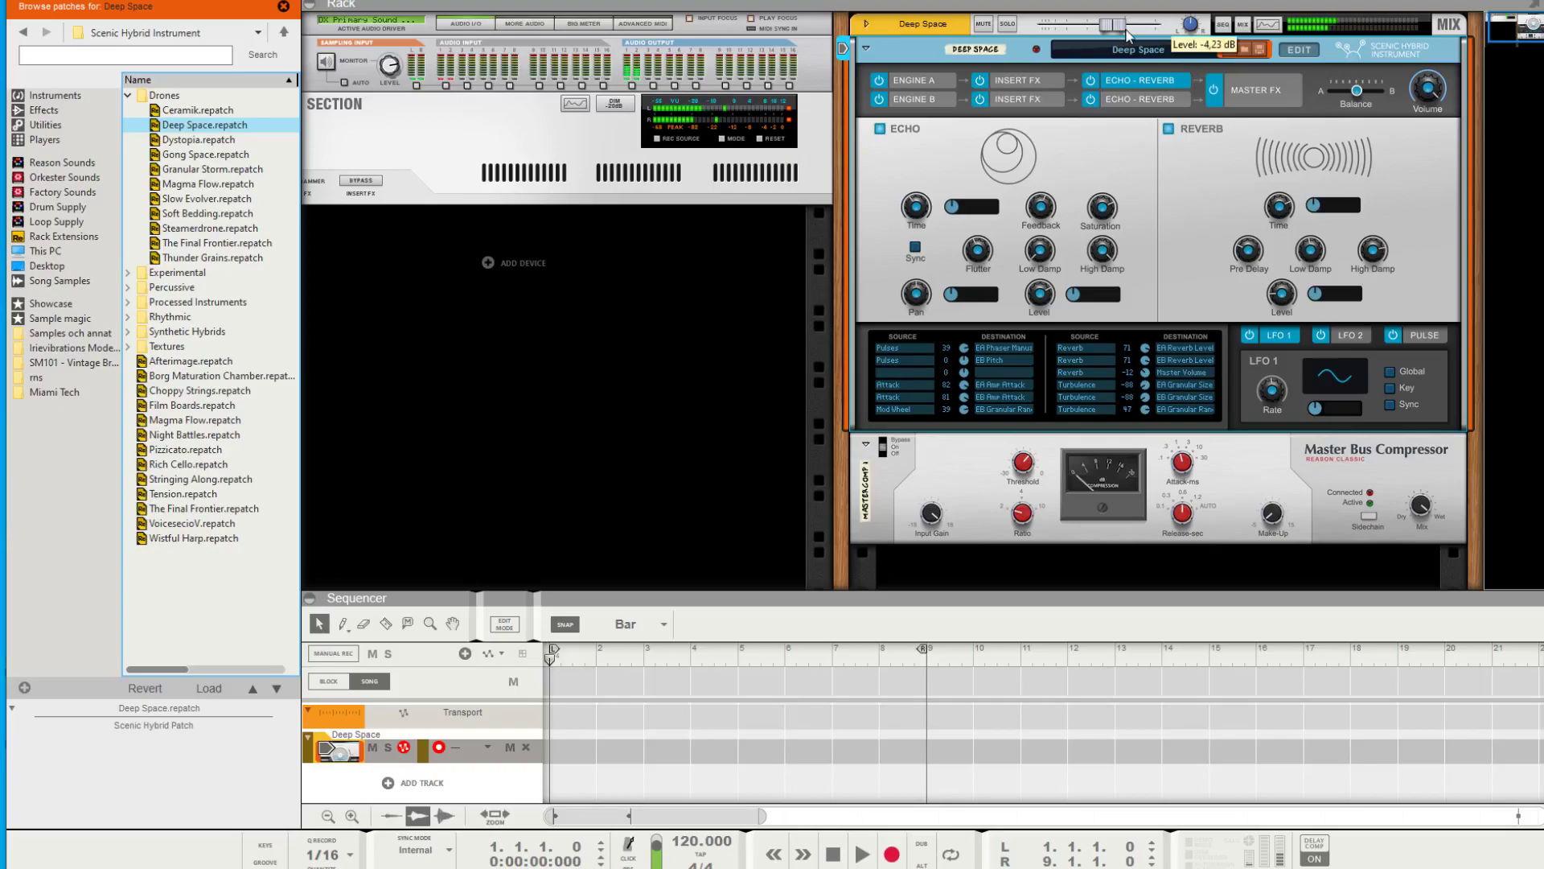
click(923, 79)
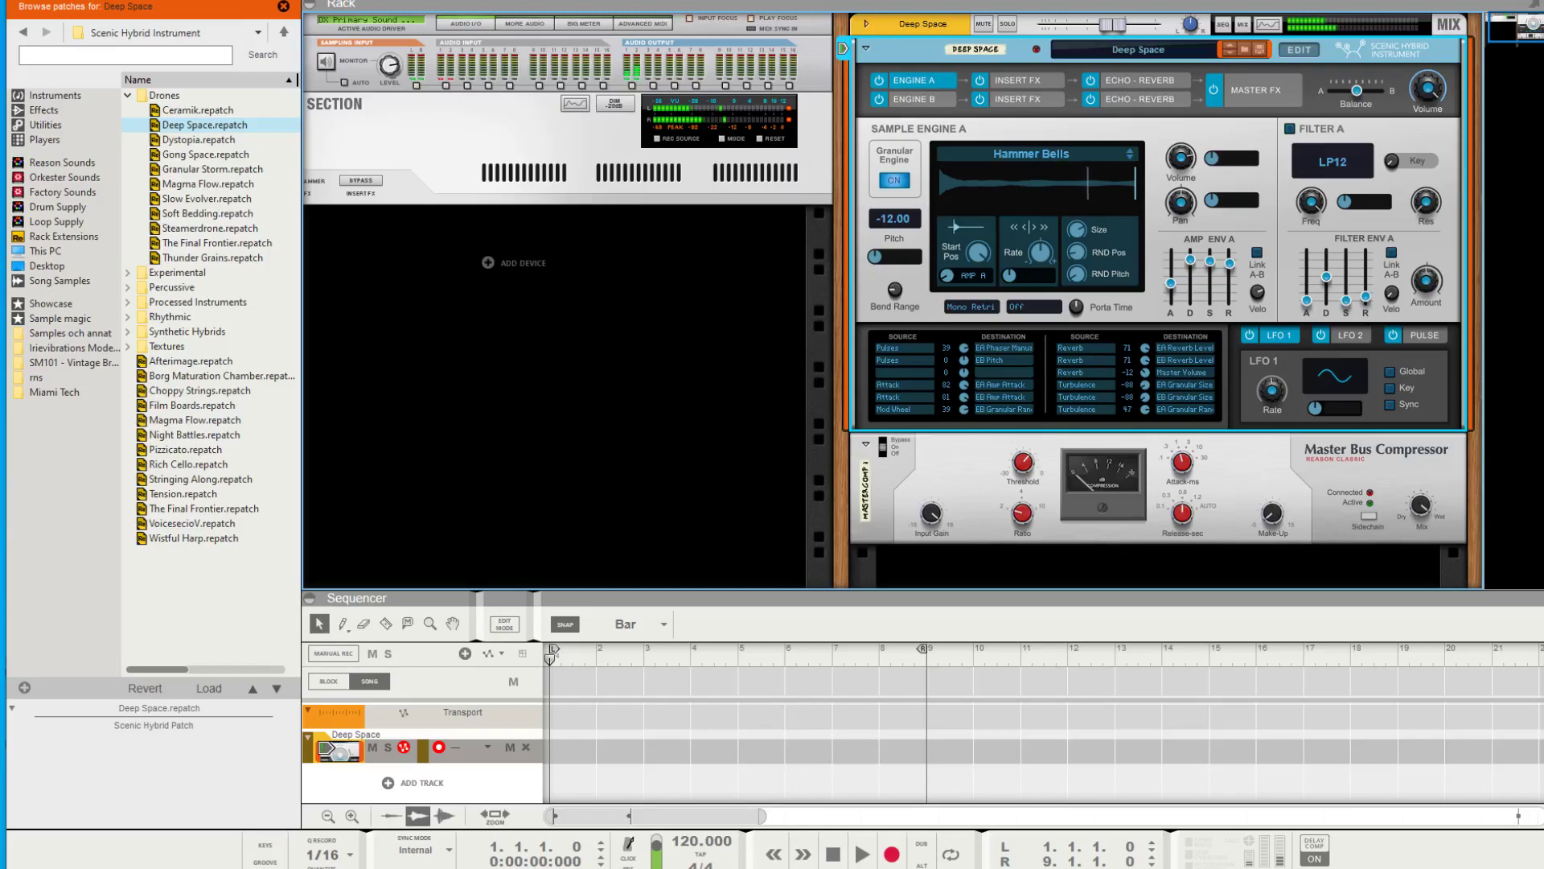
click(1231, 50)
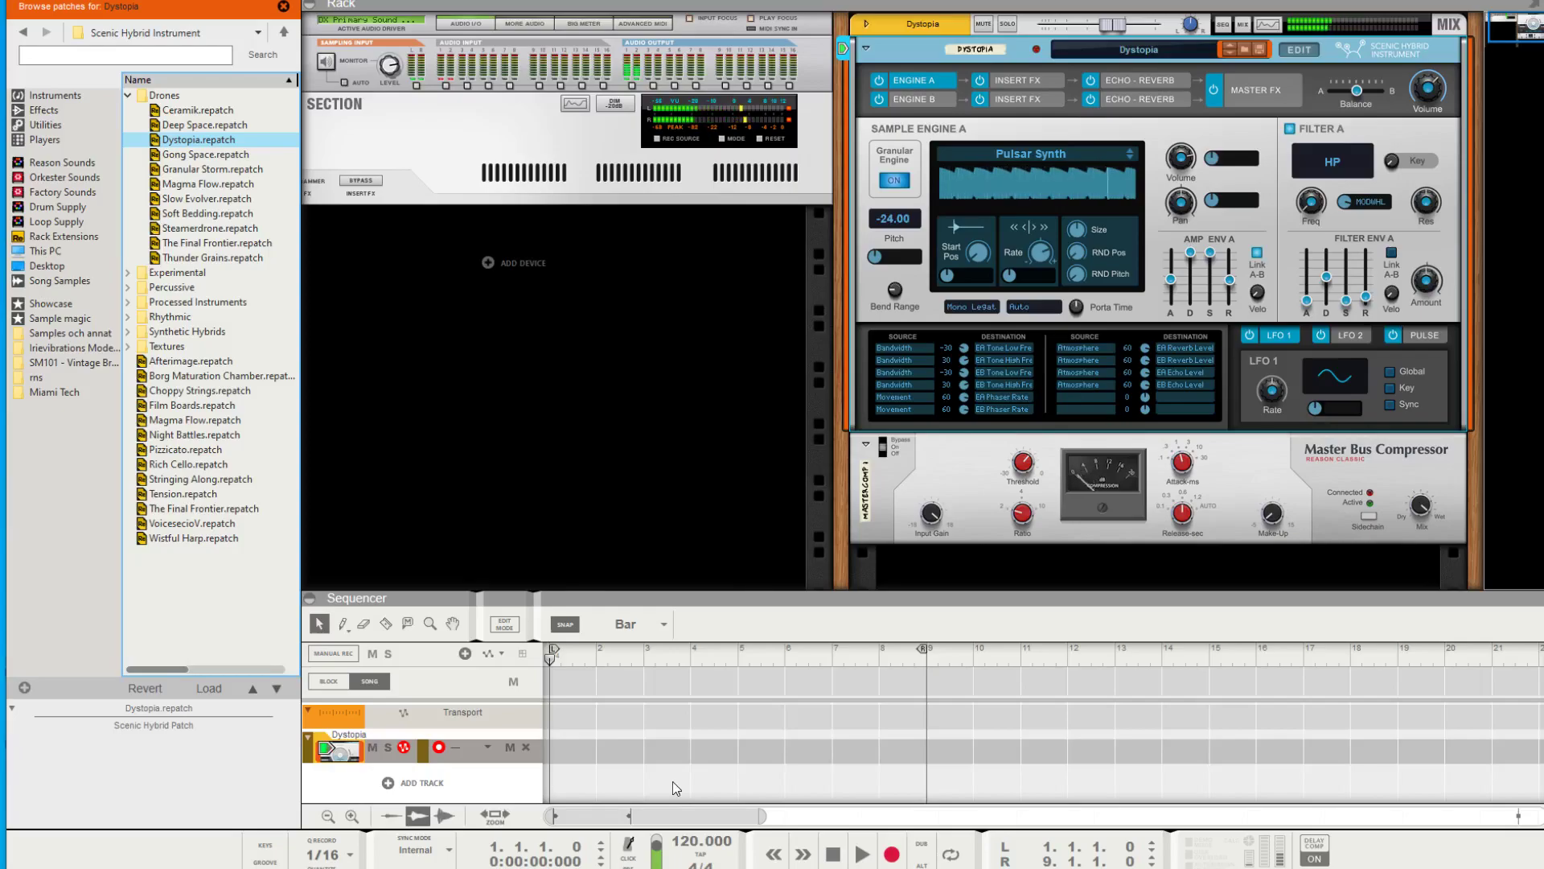
click(1231, 55)
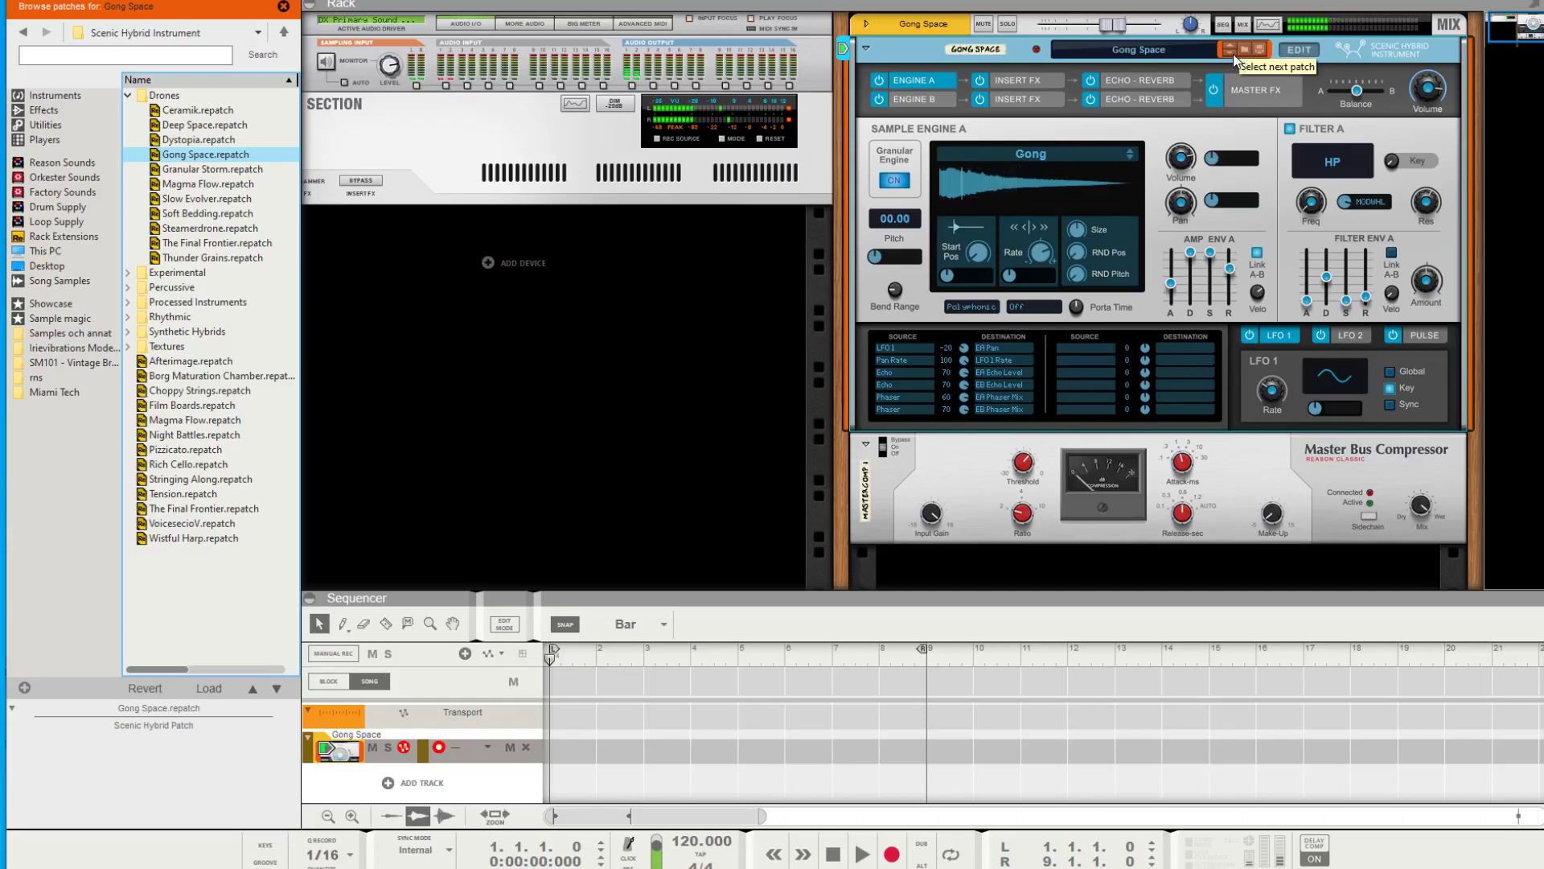
- Audition the Granular Storm and Thunder Grains patches from the Drones folder
click(1232, 55)
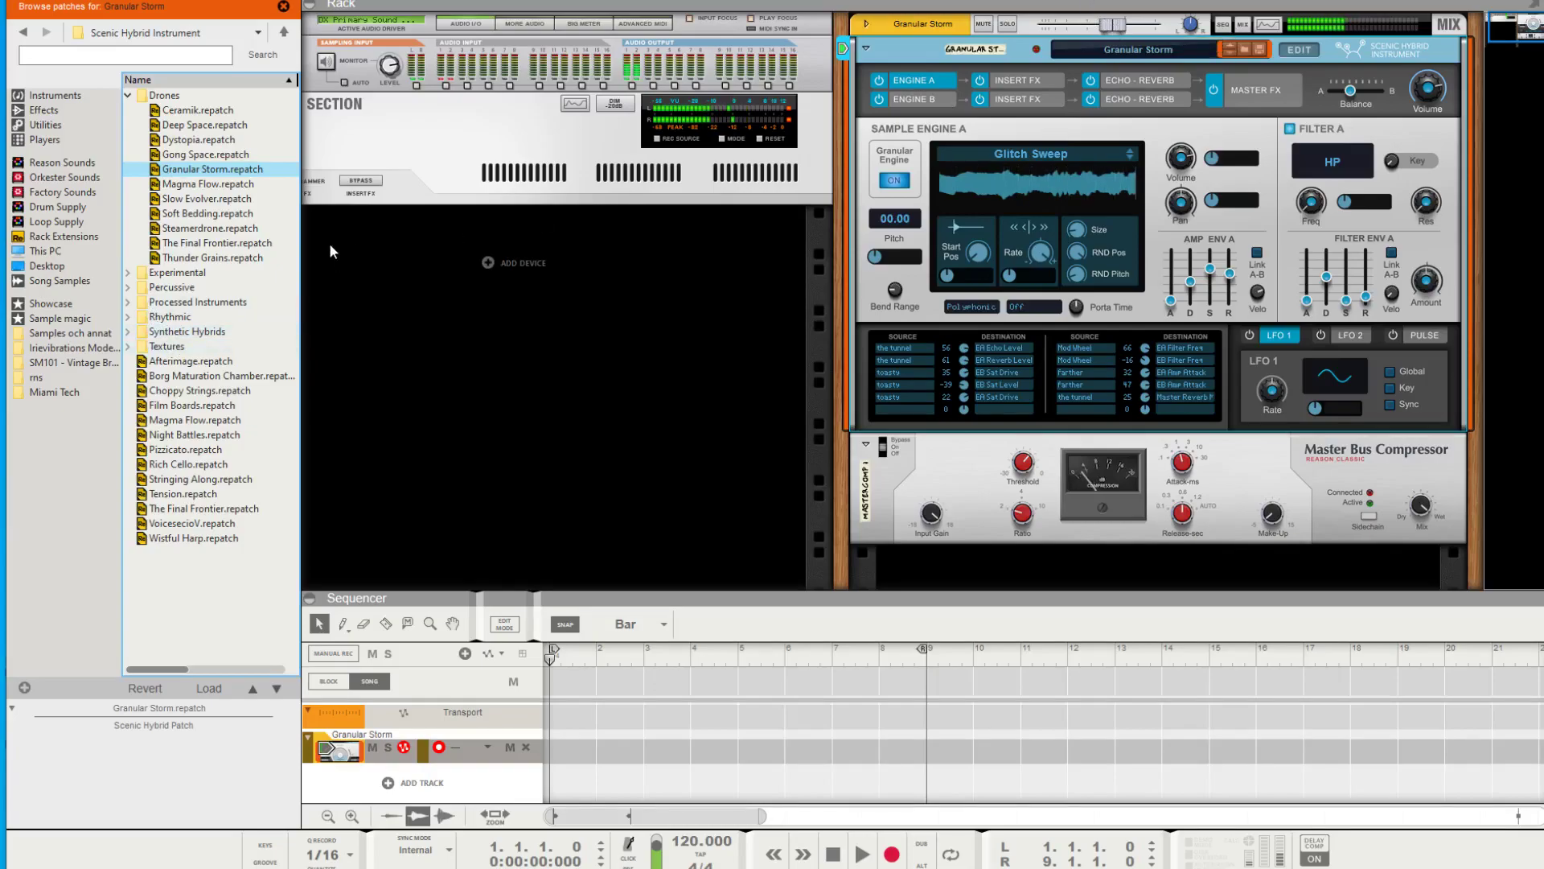
click(229, 258)
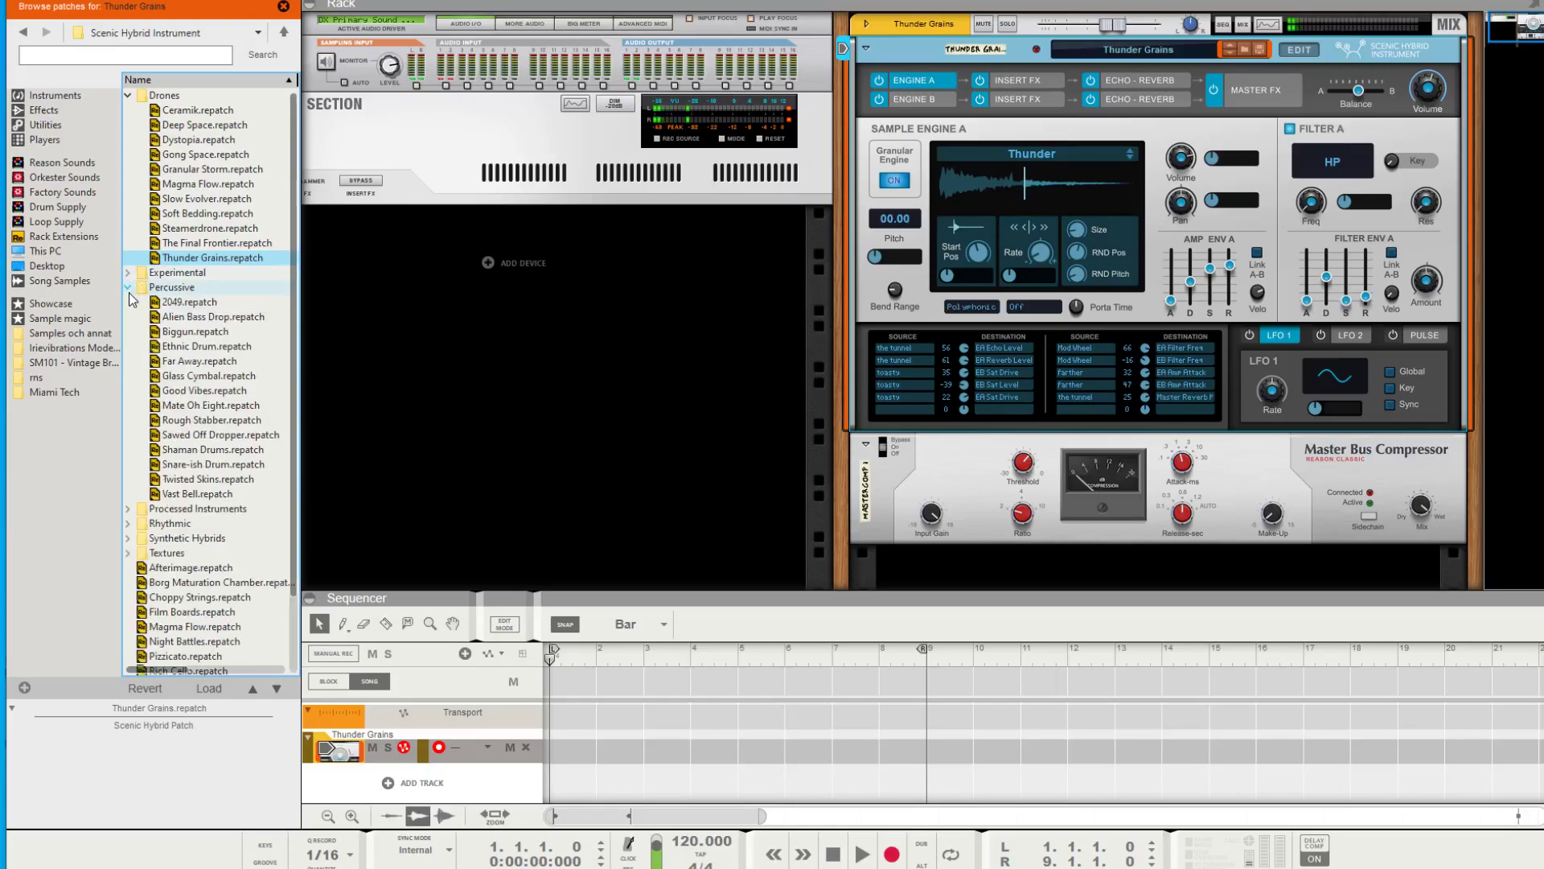
- Load the Gritty Horns patch from the Processed Instruments folder and lower the instrument's mix channel level to about -14.36 dB
scroll(124, 492, down, 1)
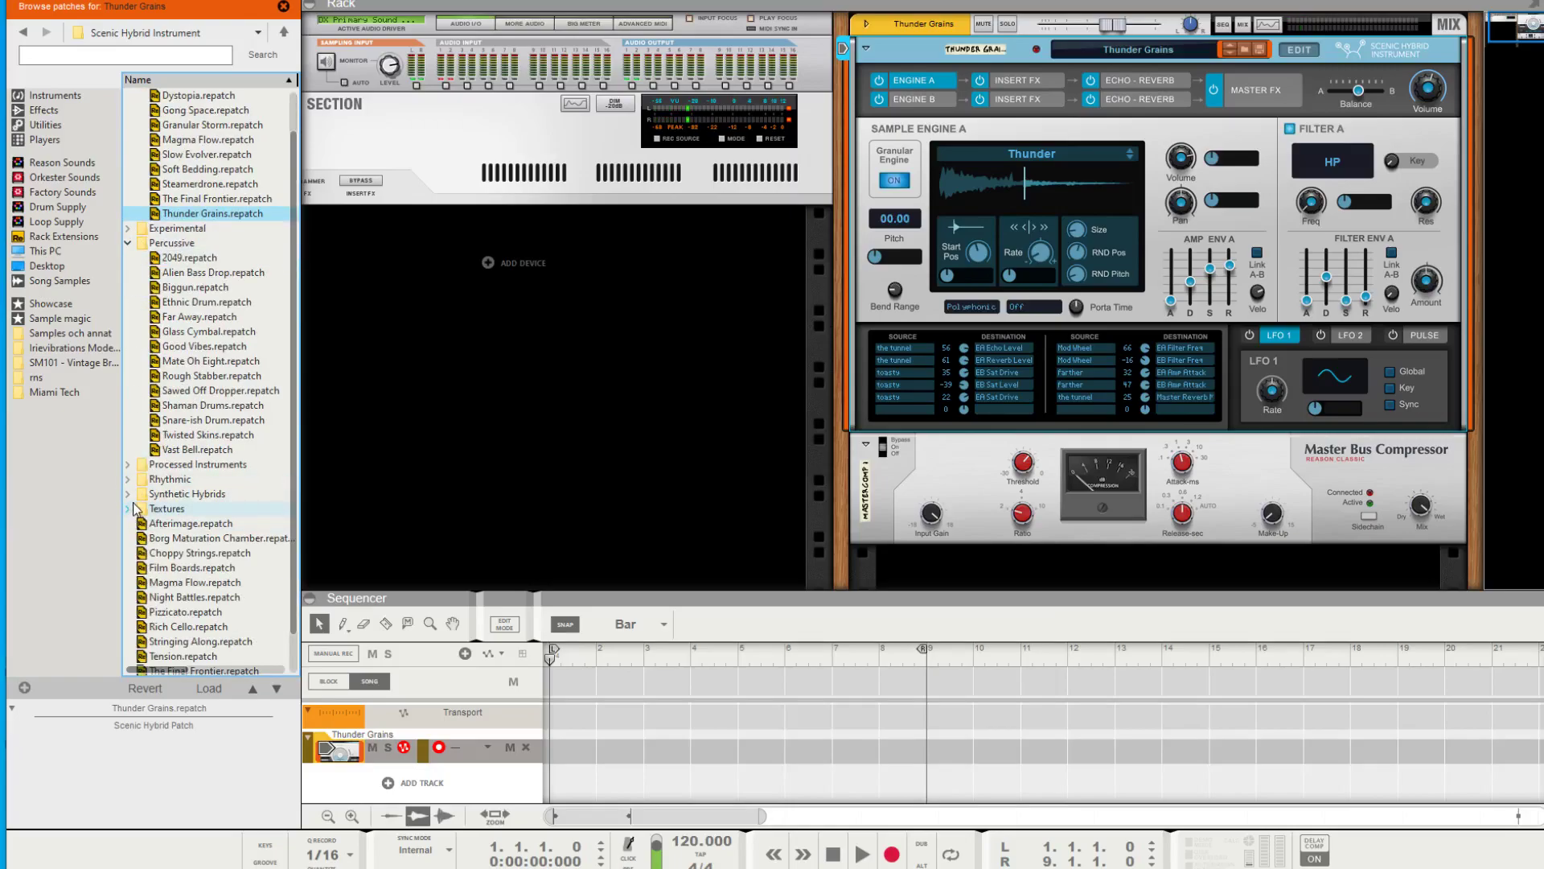
click(127, 464)
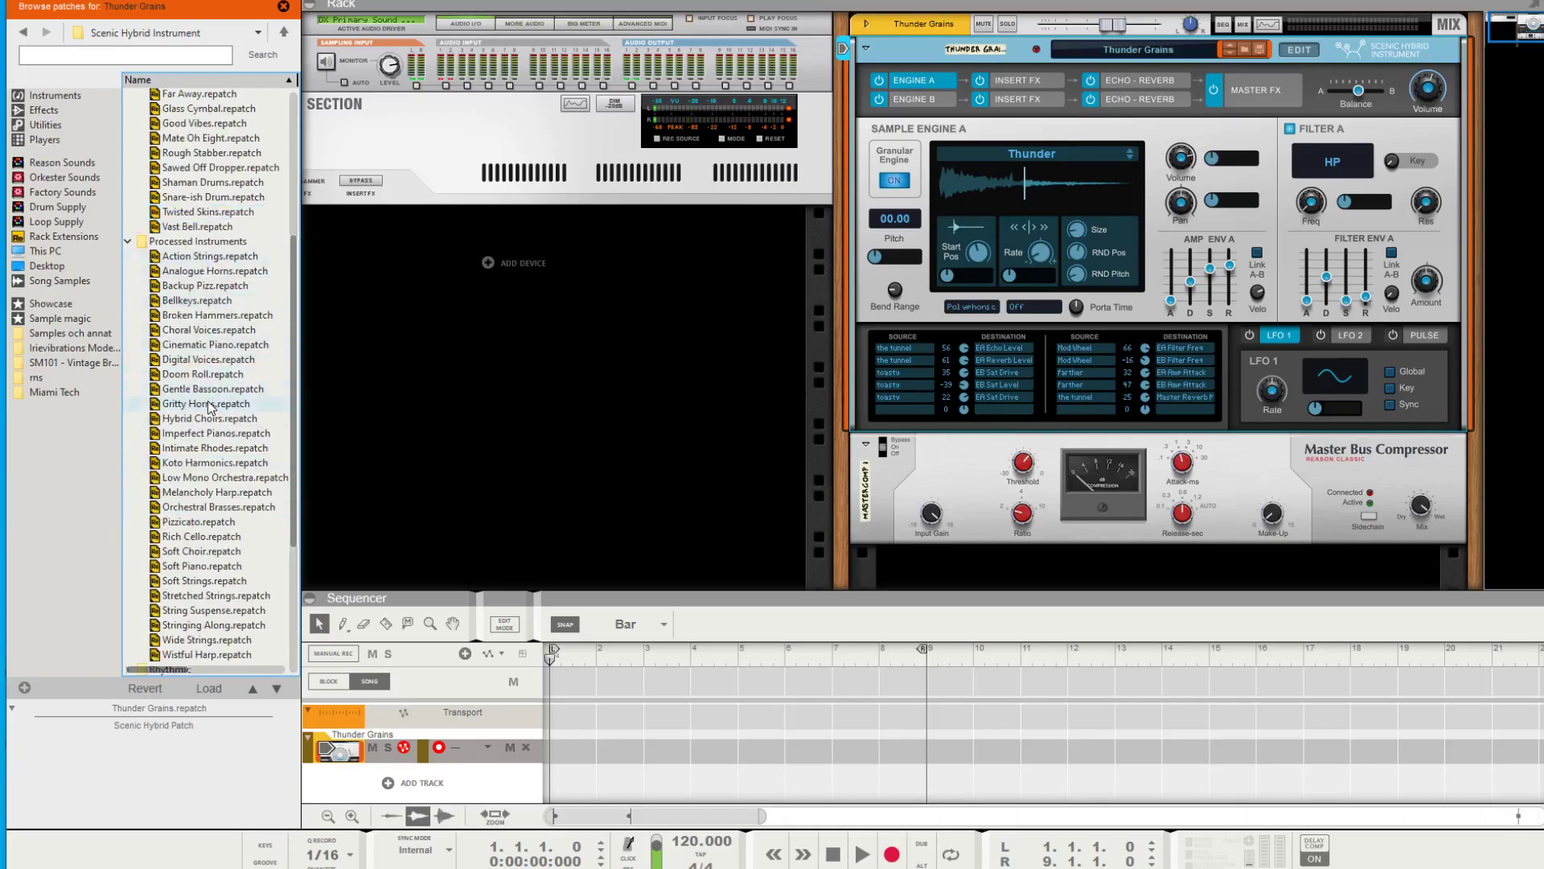
double_click(211, 404)
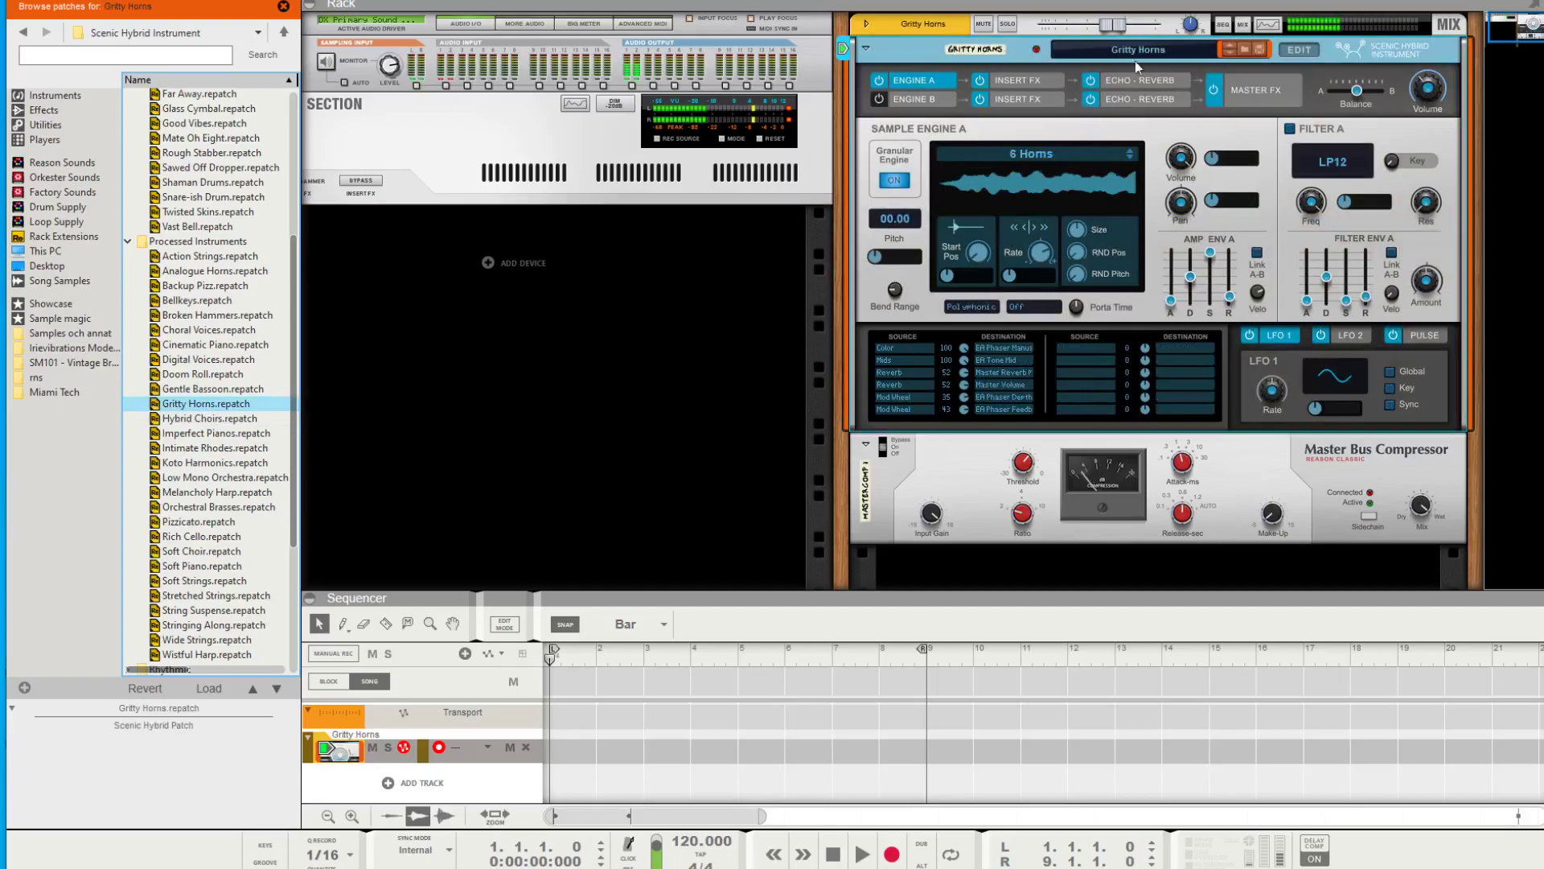
drag(1122, 28, 1094, 28)
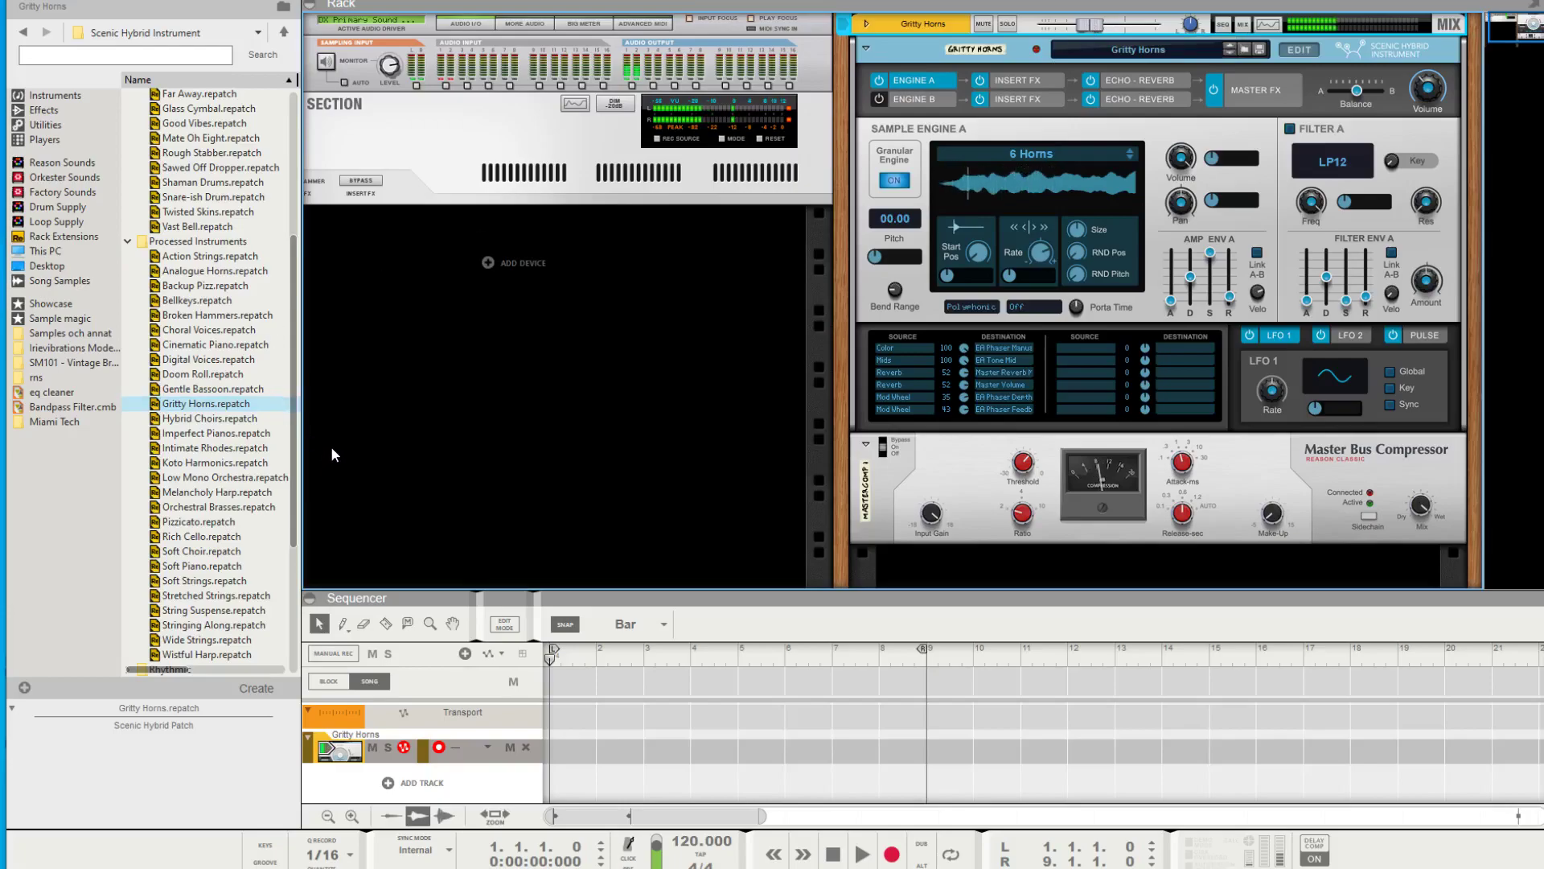
mouse_move(1094, 25)
mouse_down()
mouse_move(1082, 30)
mouse_move(1095, 24)
mouse_up()
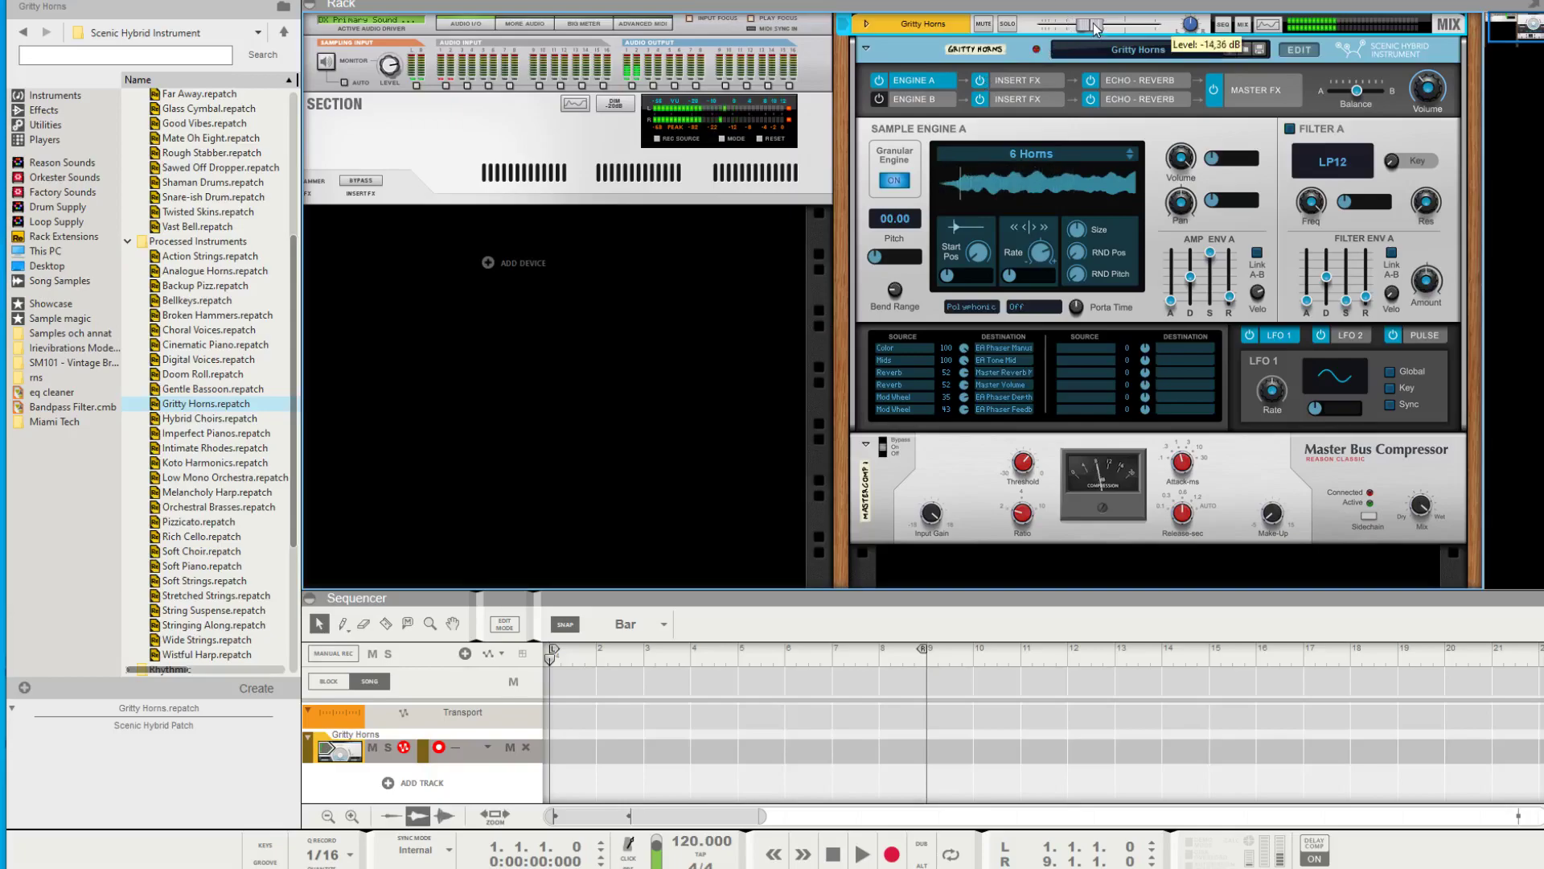
- Audition the Hybrid Choirs, Imperfect Pianos, Intimate Rhodes, Koto Harmonics and Soft Choir patches one after another
key(Down)
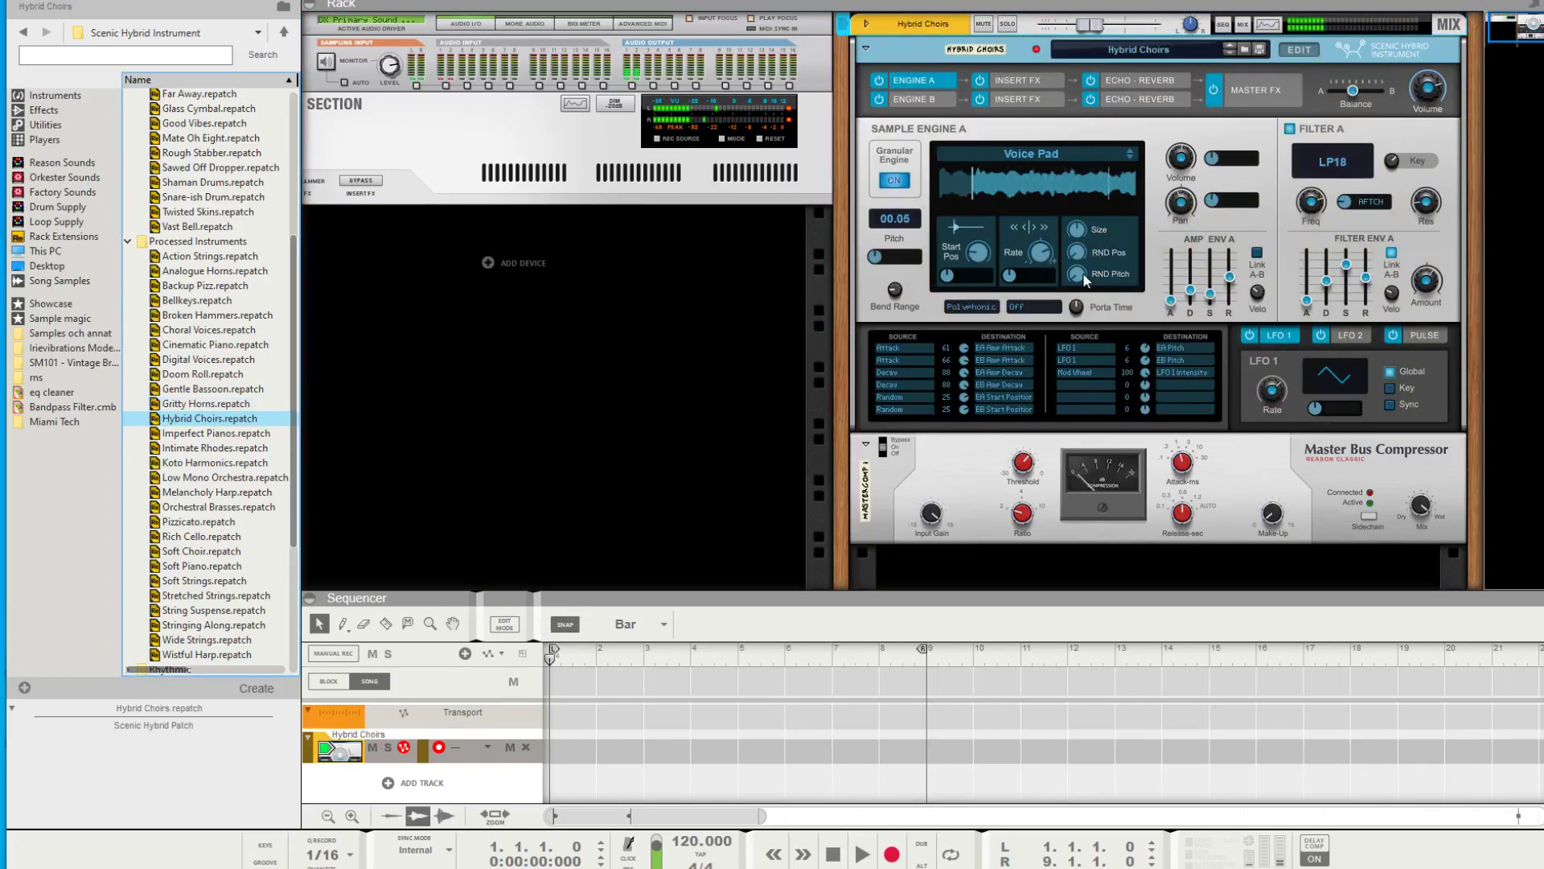
mouse_move(1082, 272)
click(1232, 53)
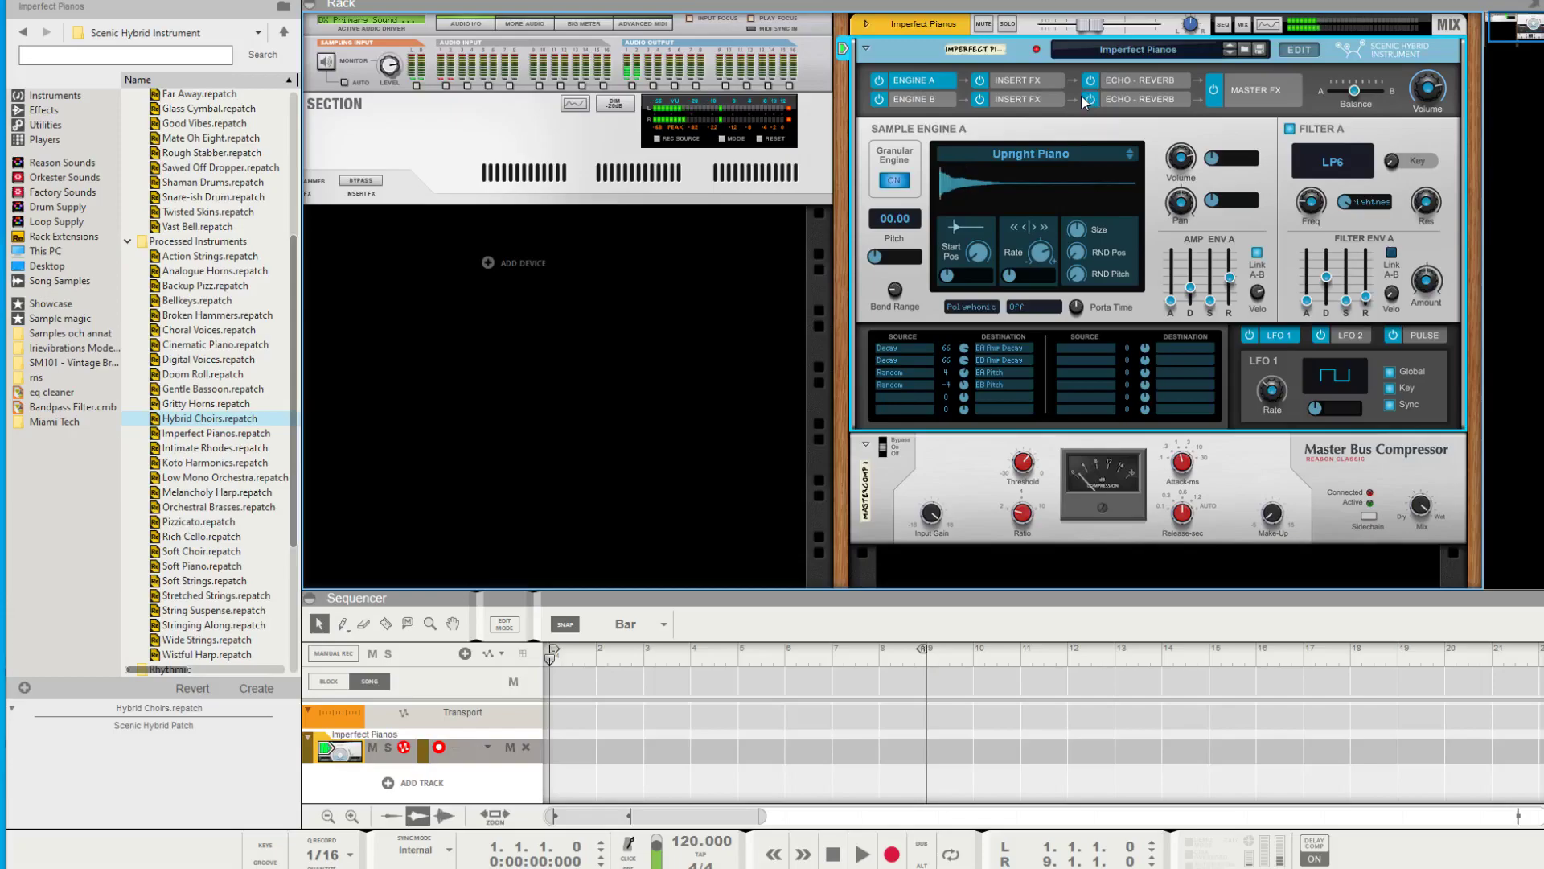
click(1229, 51)
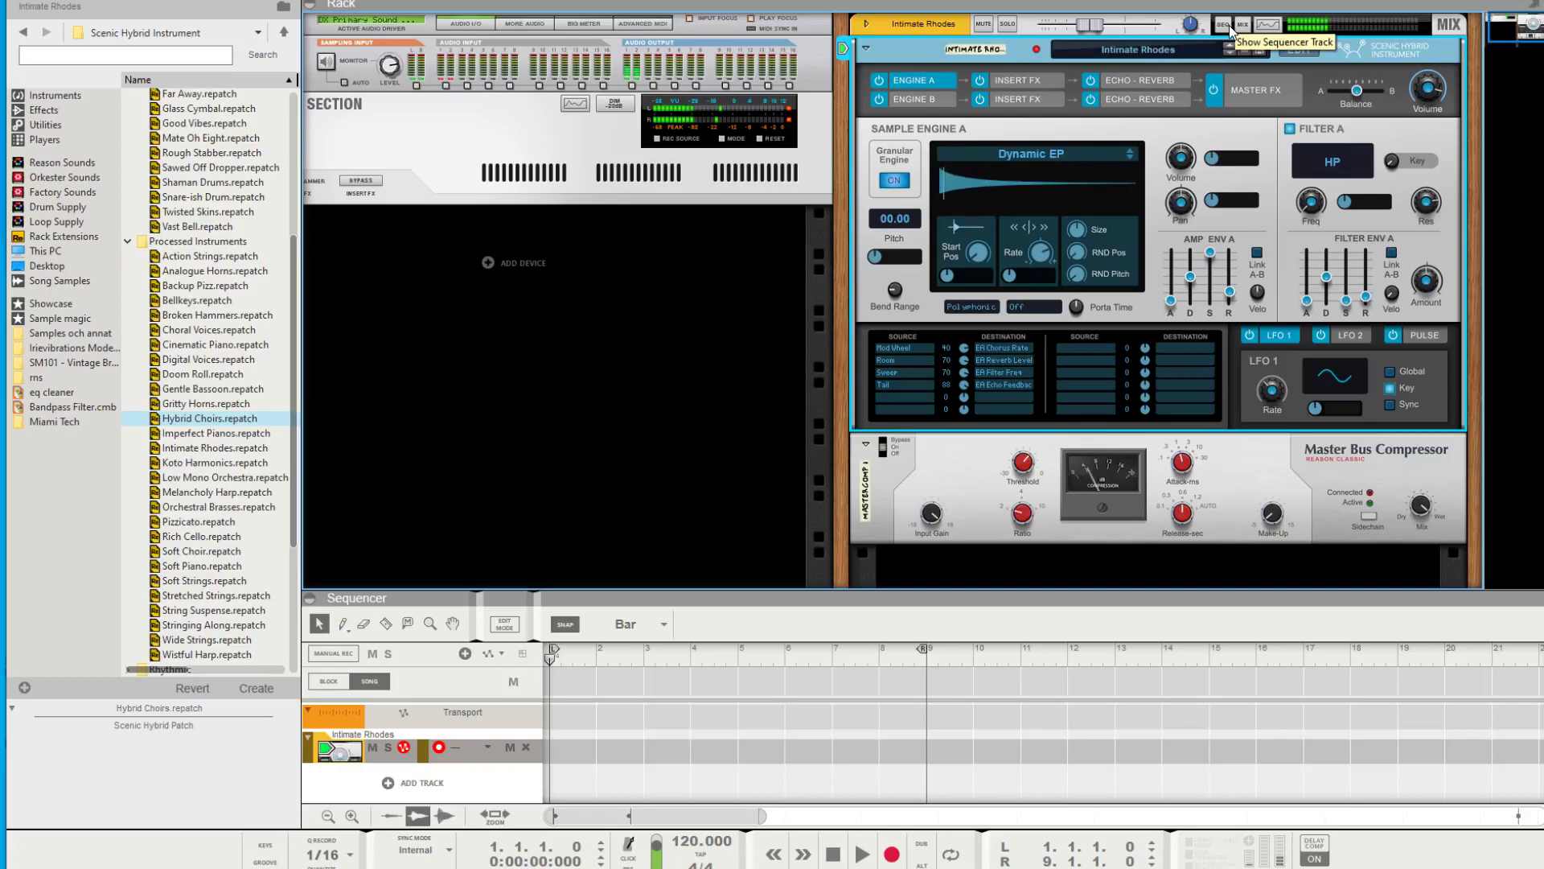
click(1232, 49)
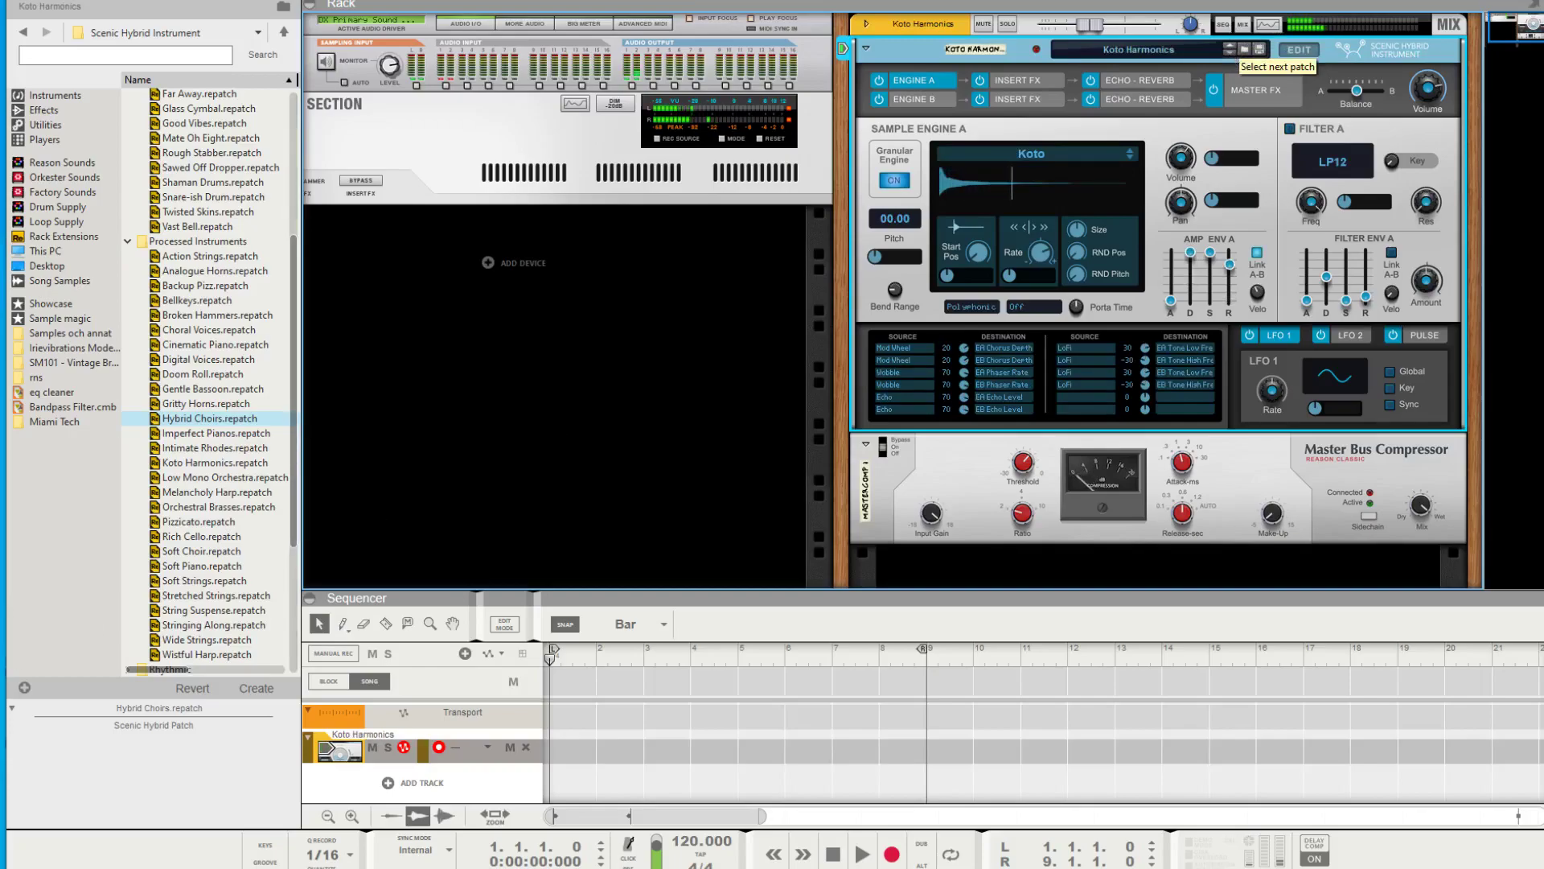
drag(201, 551, 930, 281)
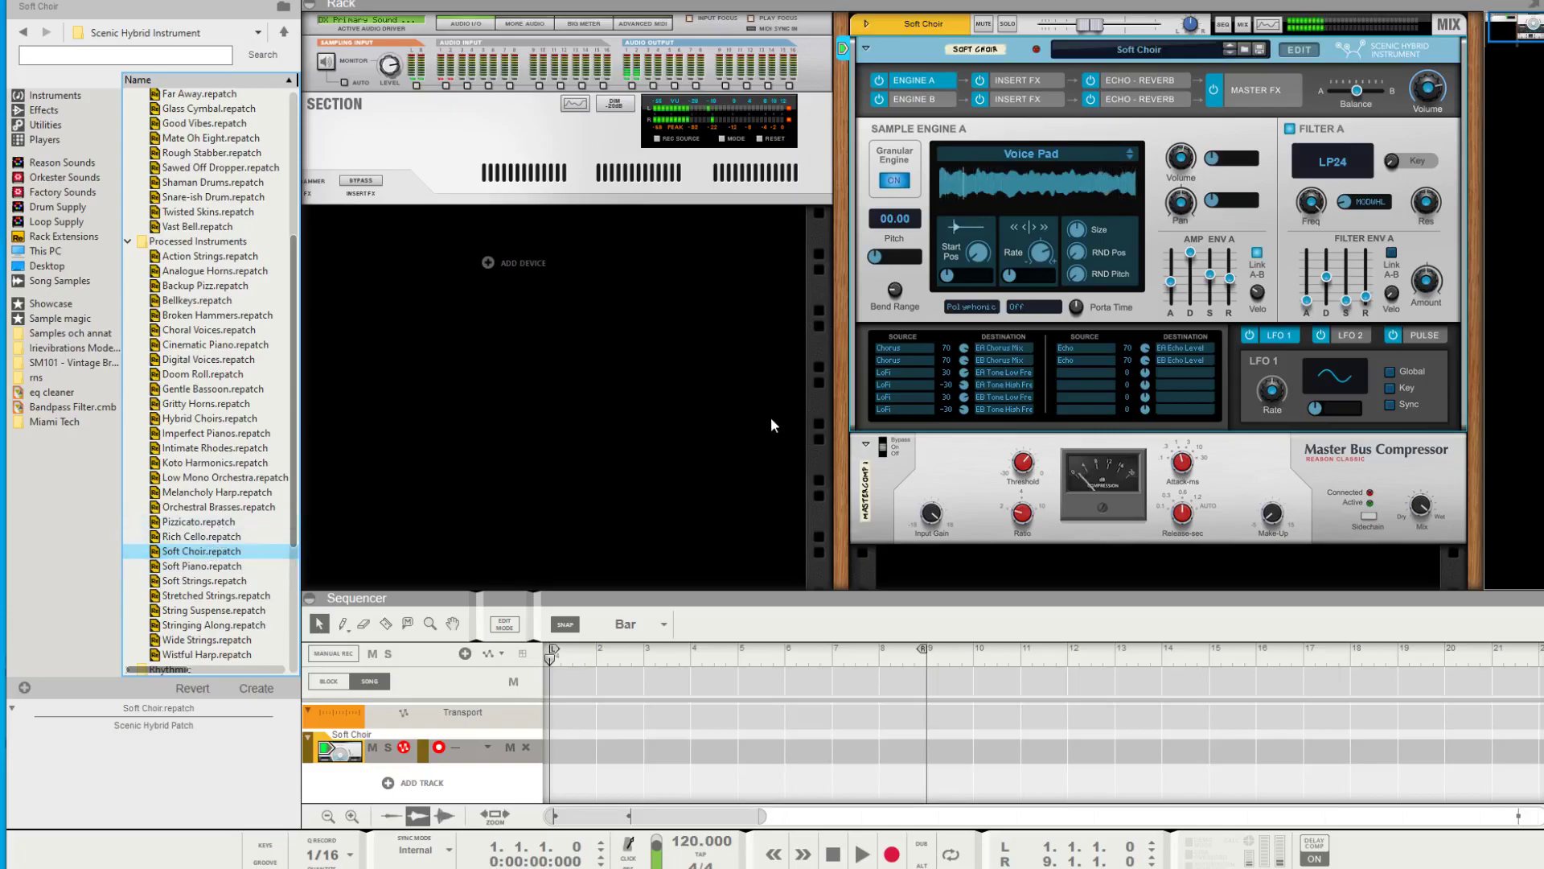
click(204, 439)
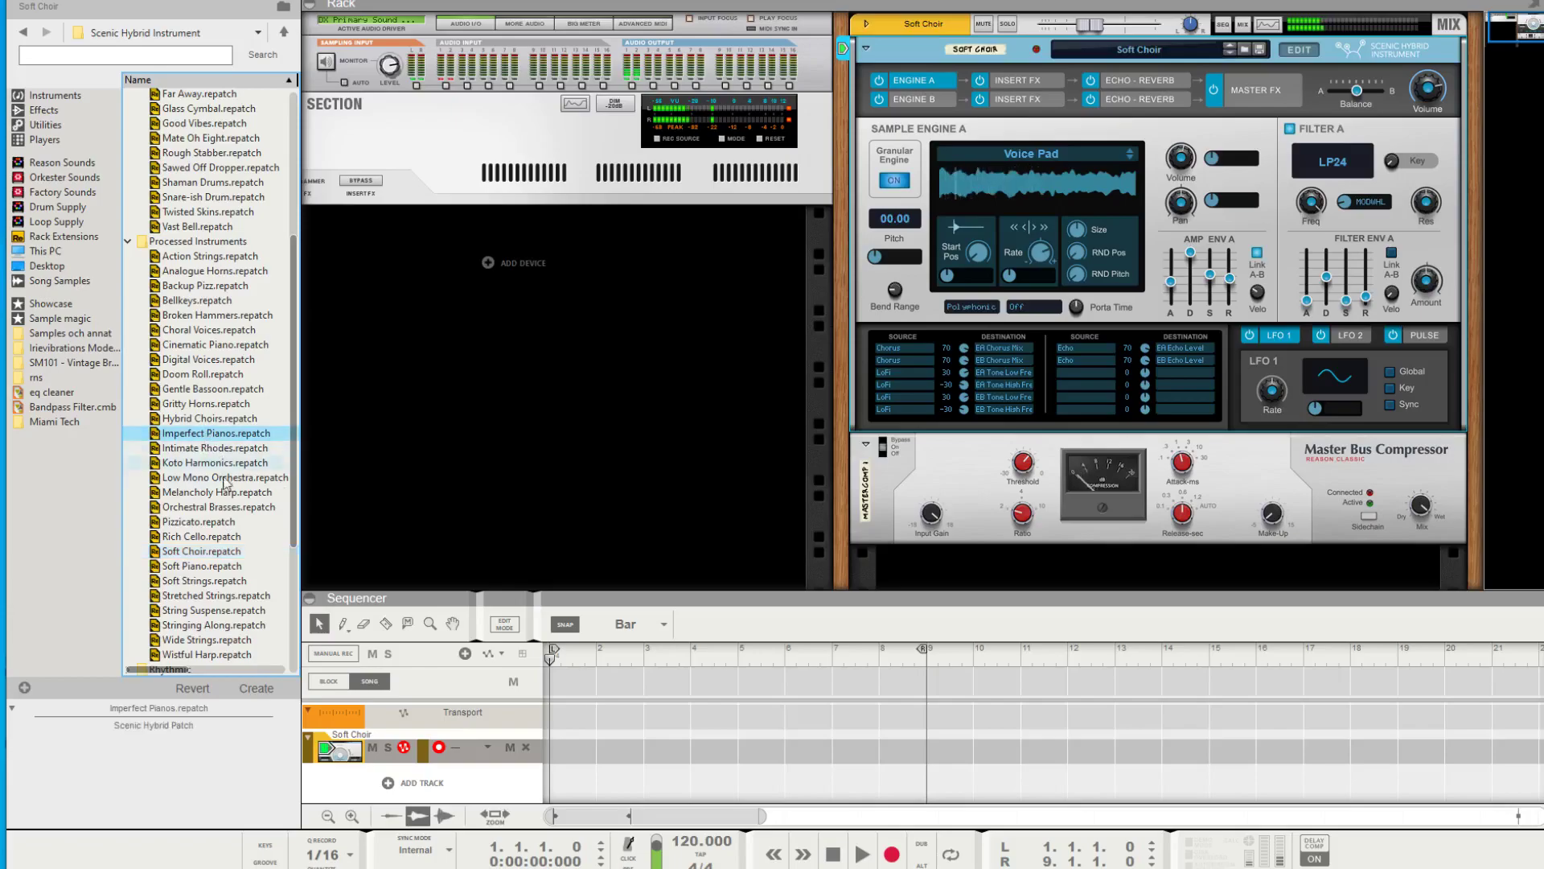
- Audition the Mysterious Signs, Mystic Waterfall, Mystical Forest and Random Analog Radio patches from the Textures folder
scroll(235, 505, down, 3)
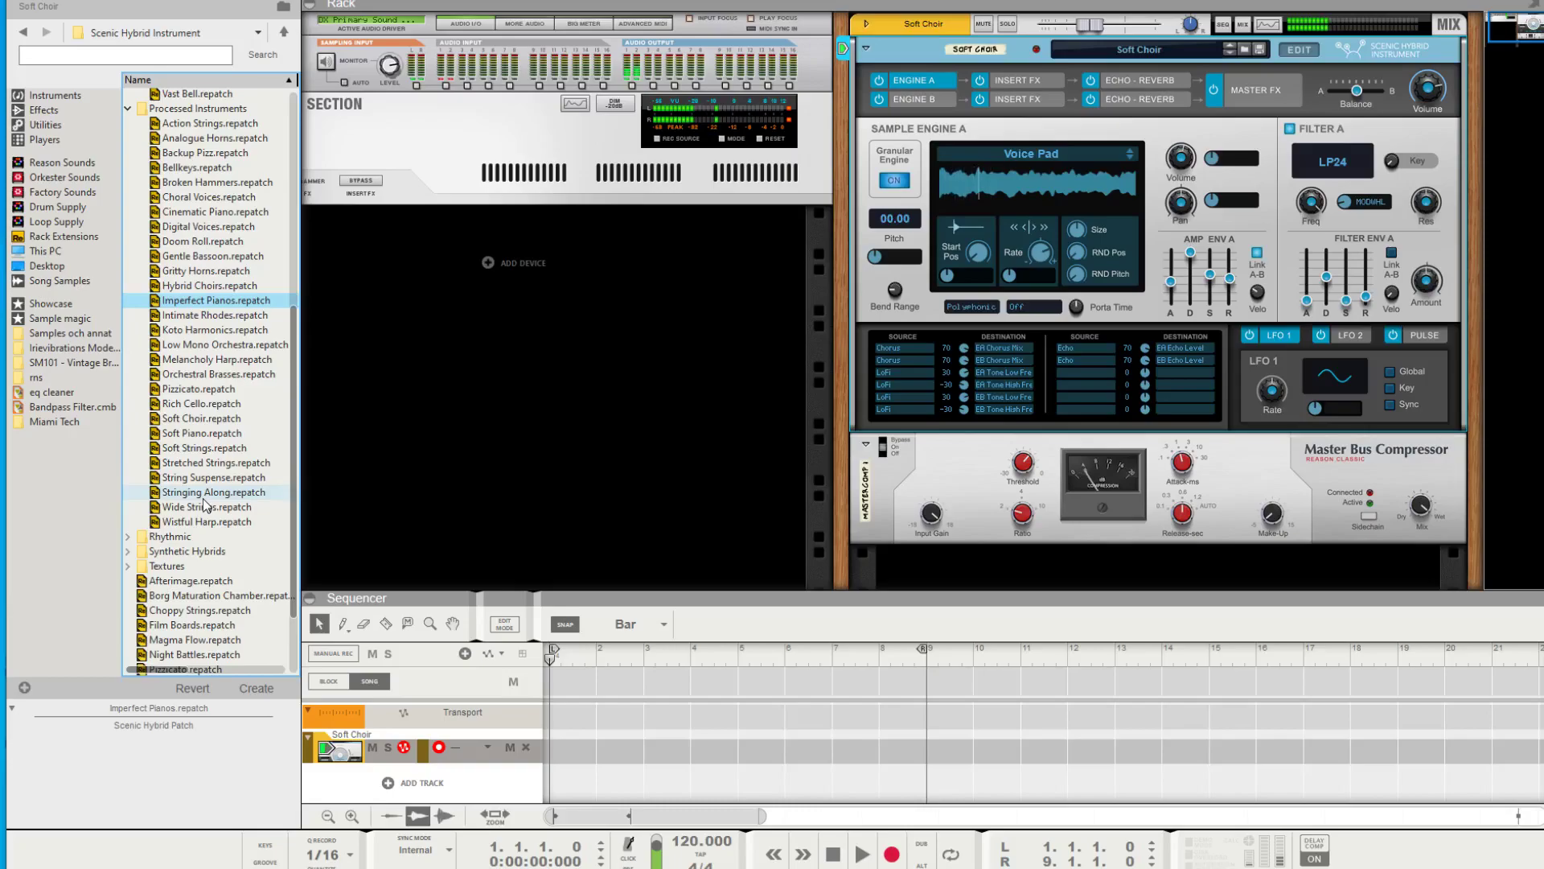
scroll(161, 527, down, 1)
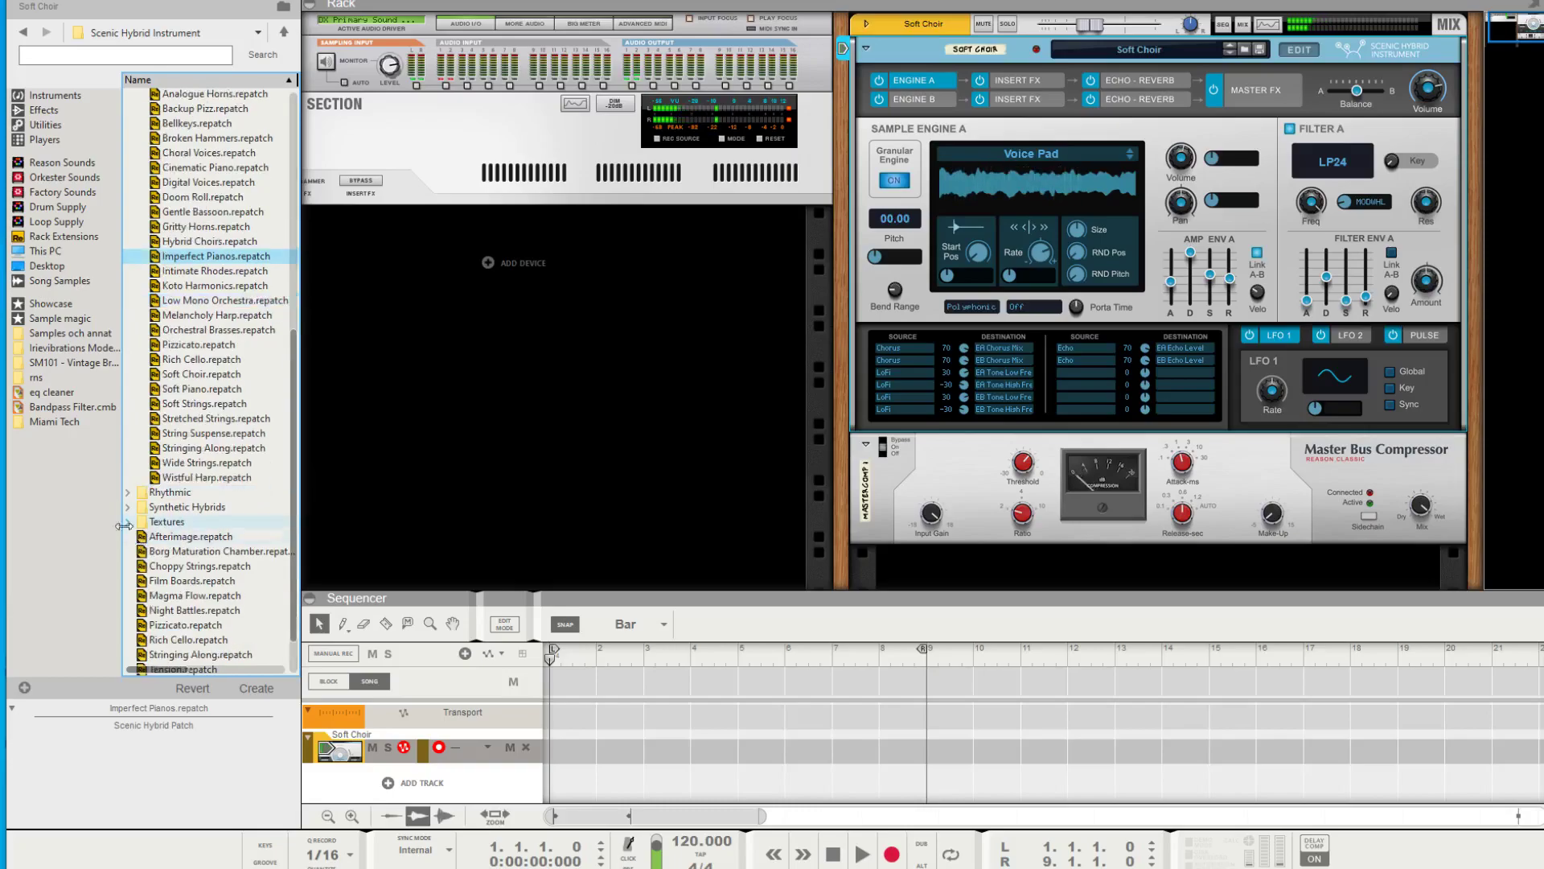
click(127, 522)
scroll(197, 499, down, 2)
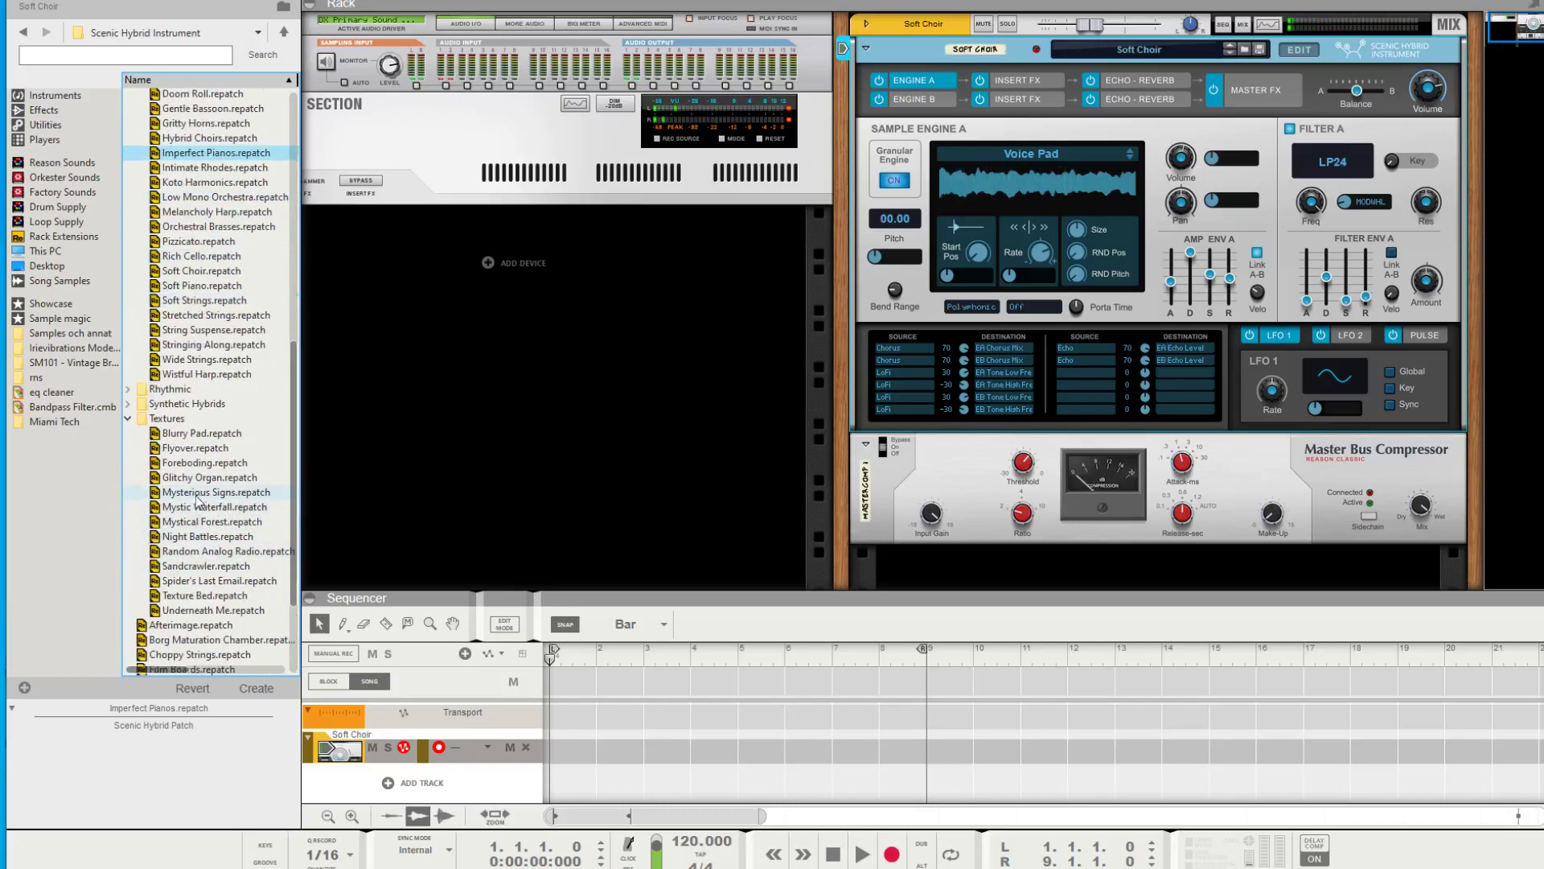
click(197, 495)
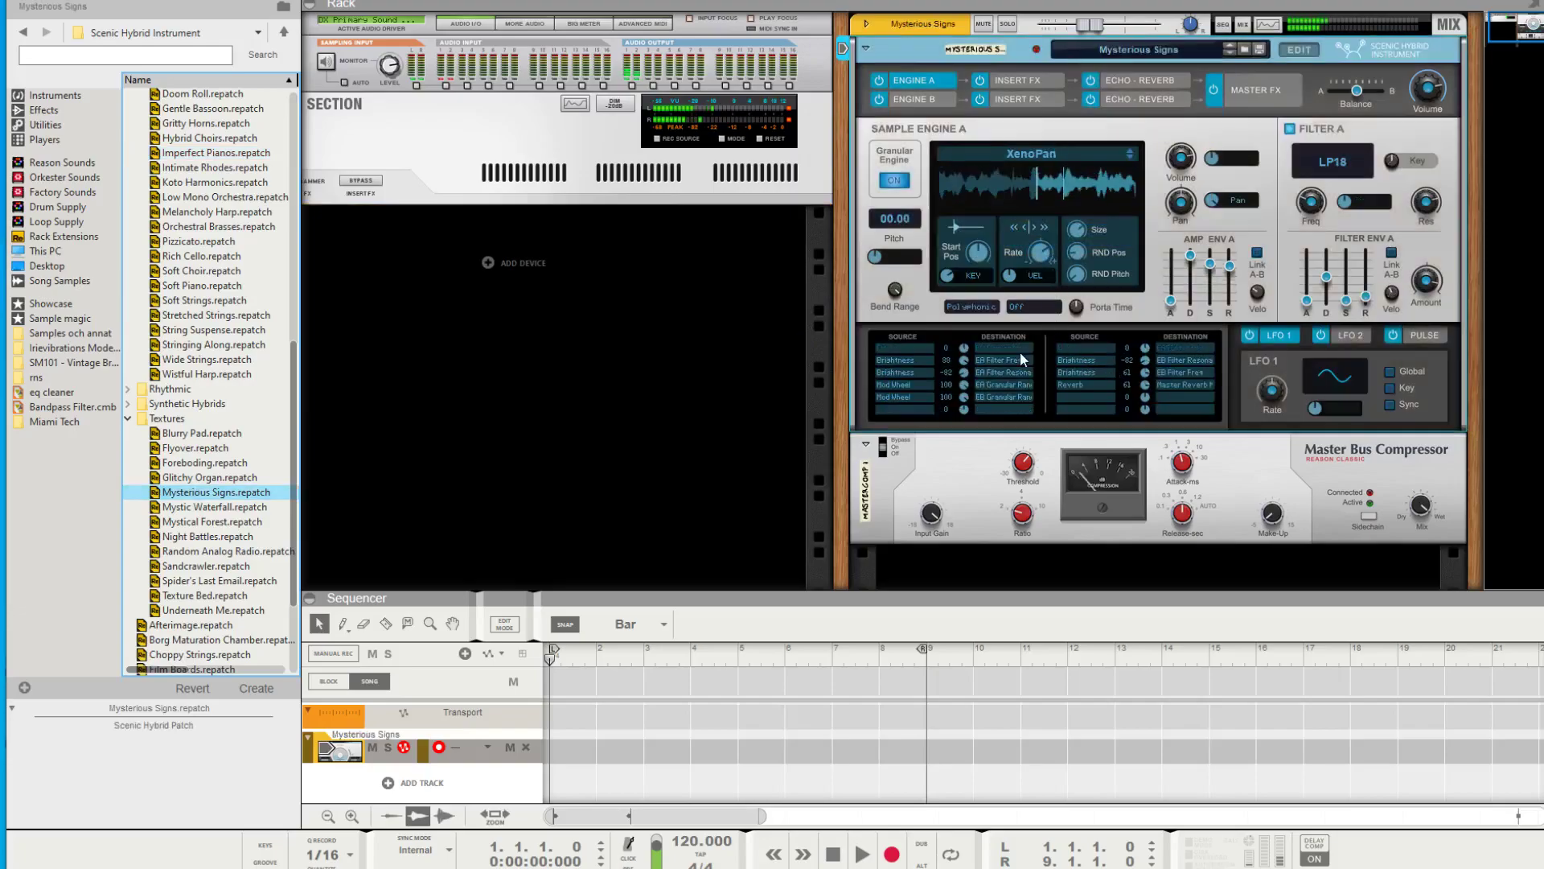
click(201, 506)
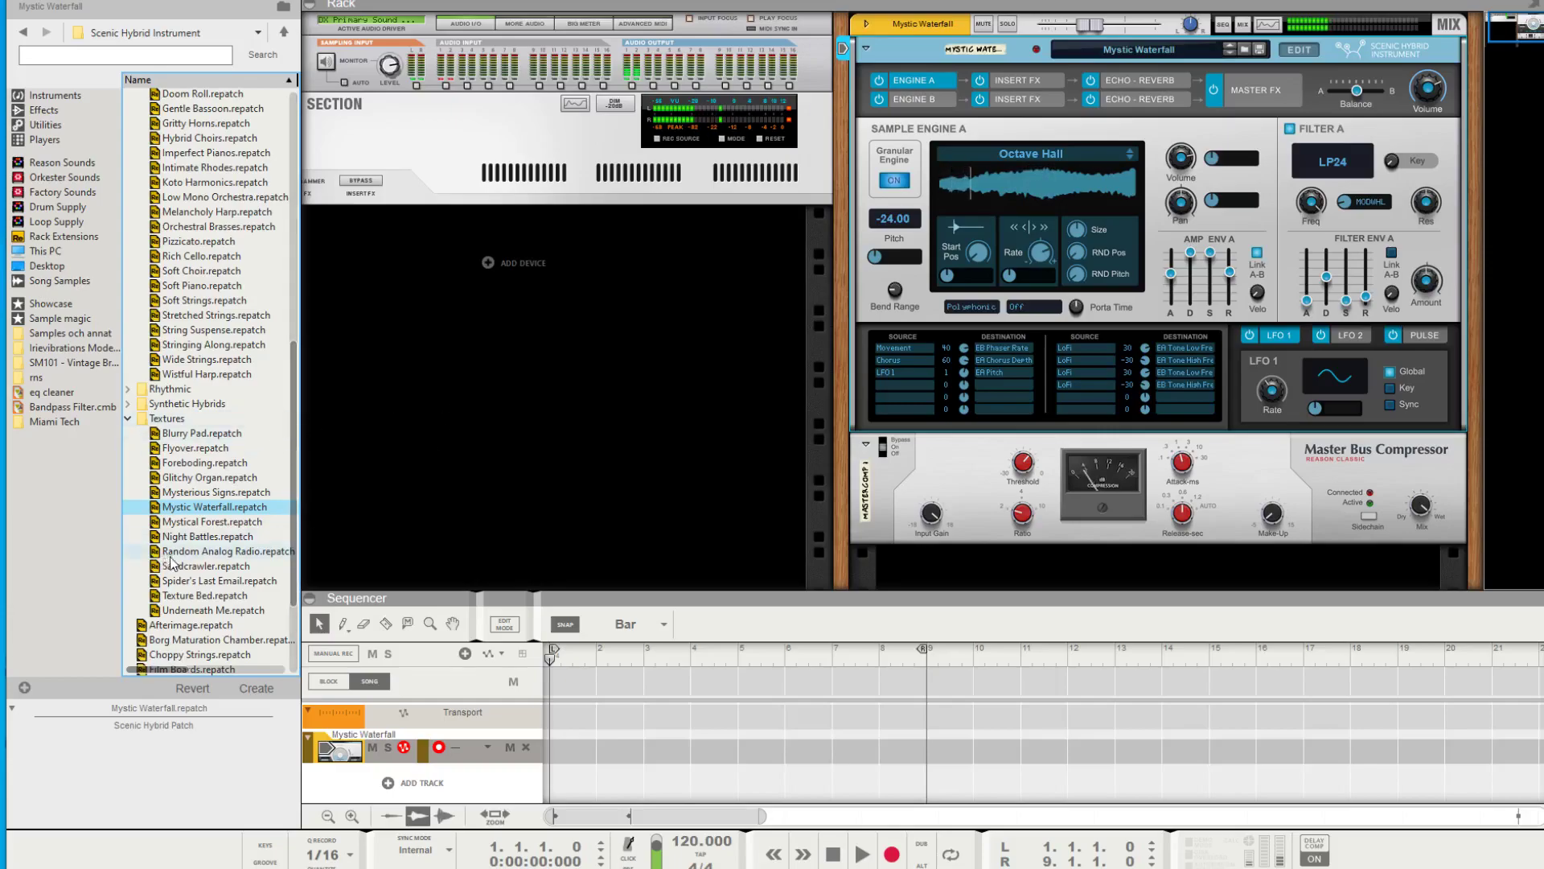
click(209, 523)
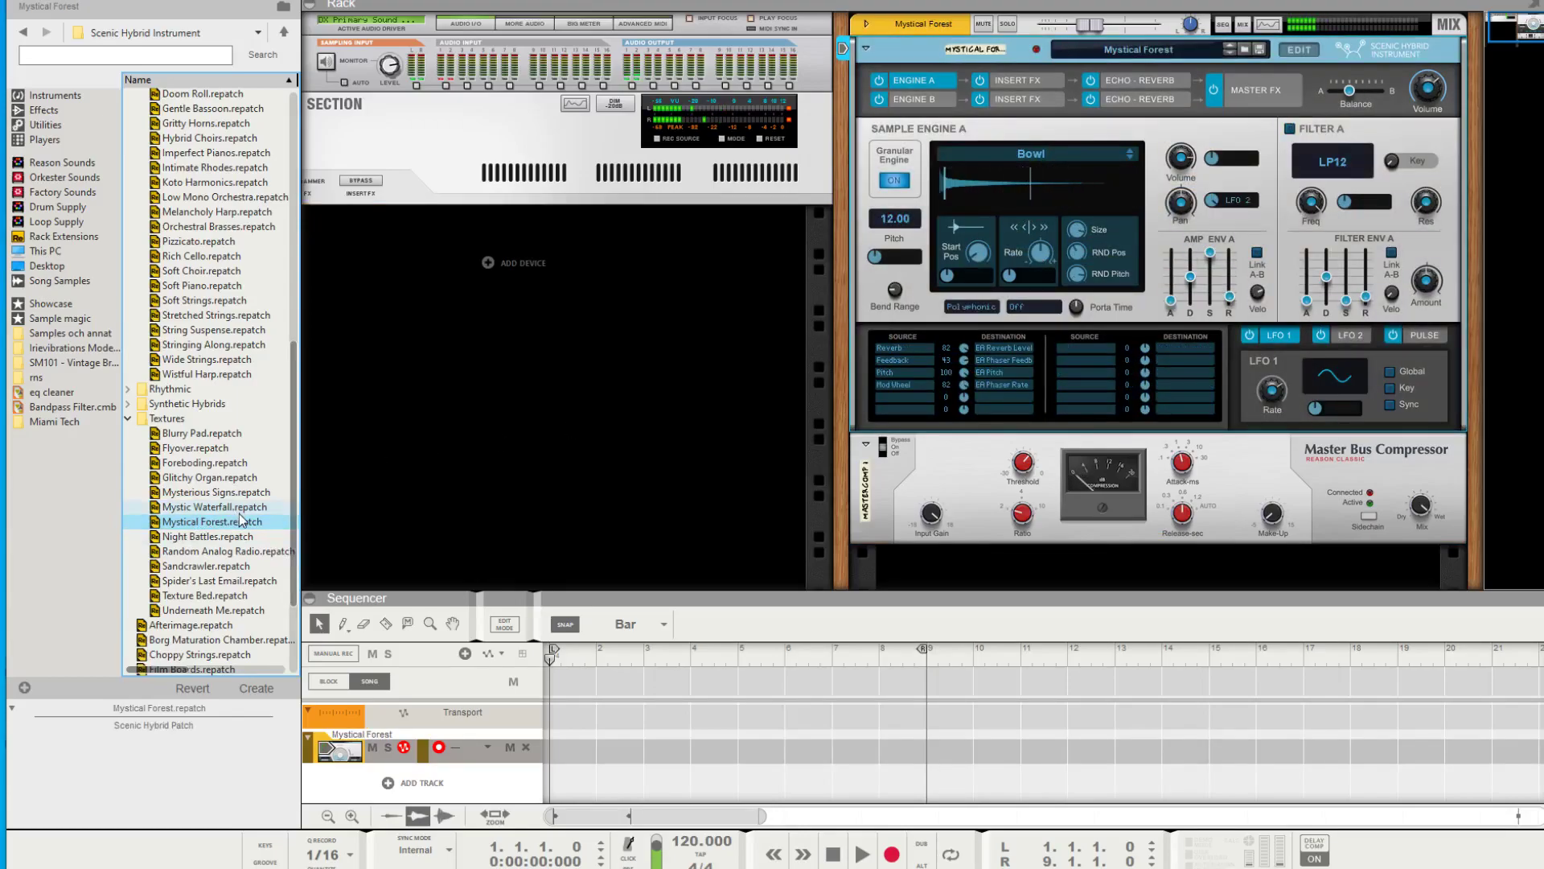
click(227, 551)
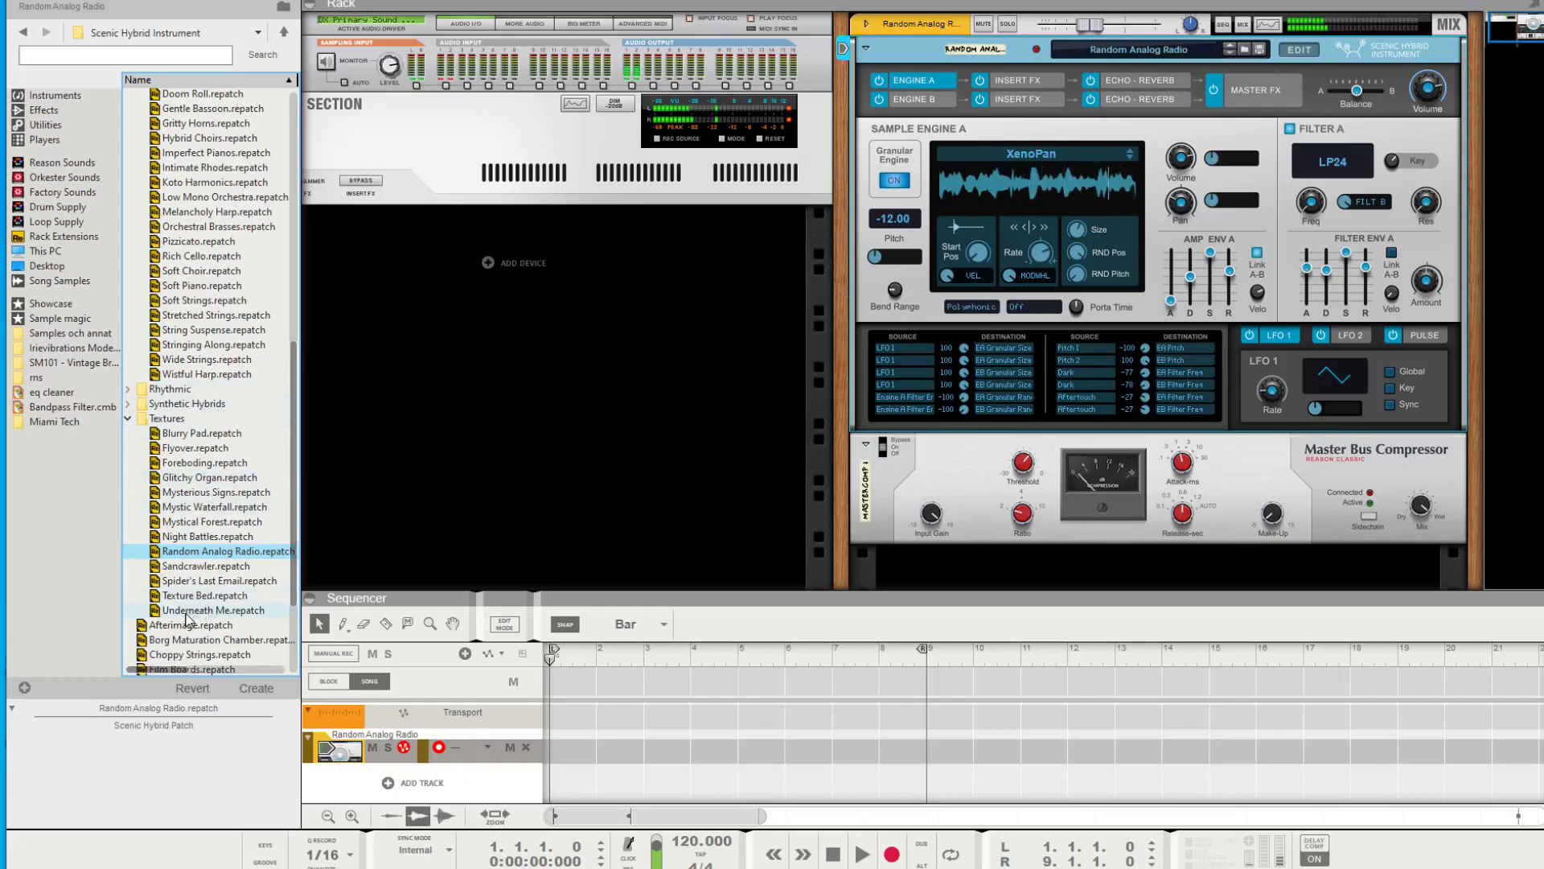
- Audition the Poly Stab and 2AM Revelation patches from the Synthetic Hybrids folder
click(127, 404)
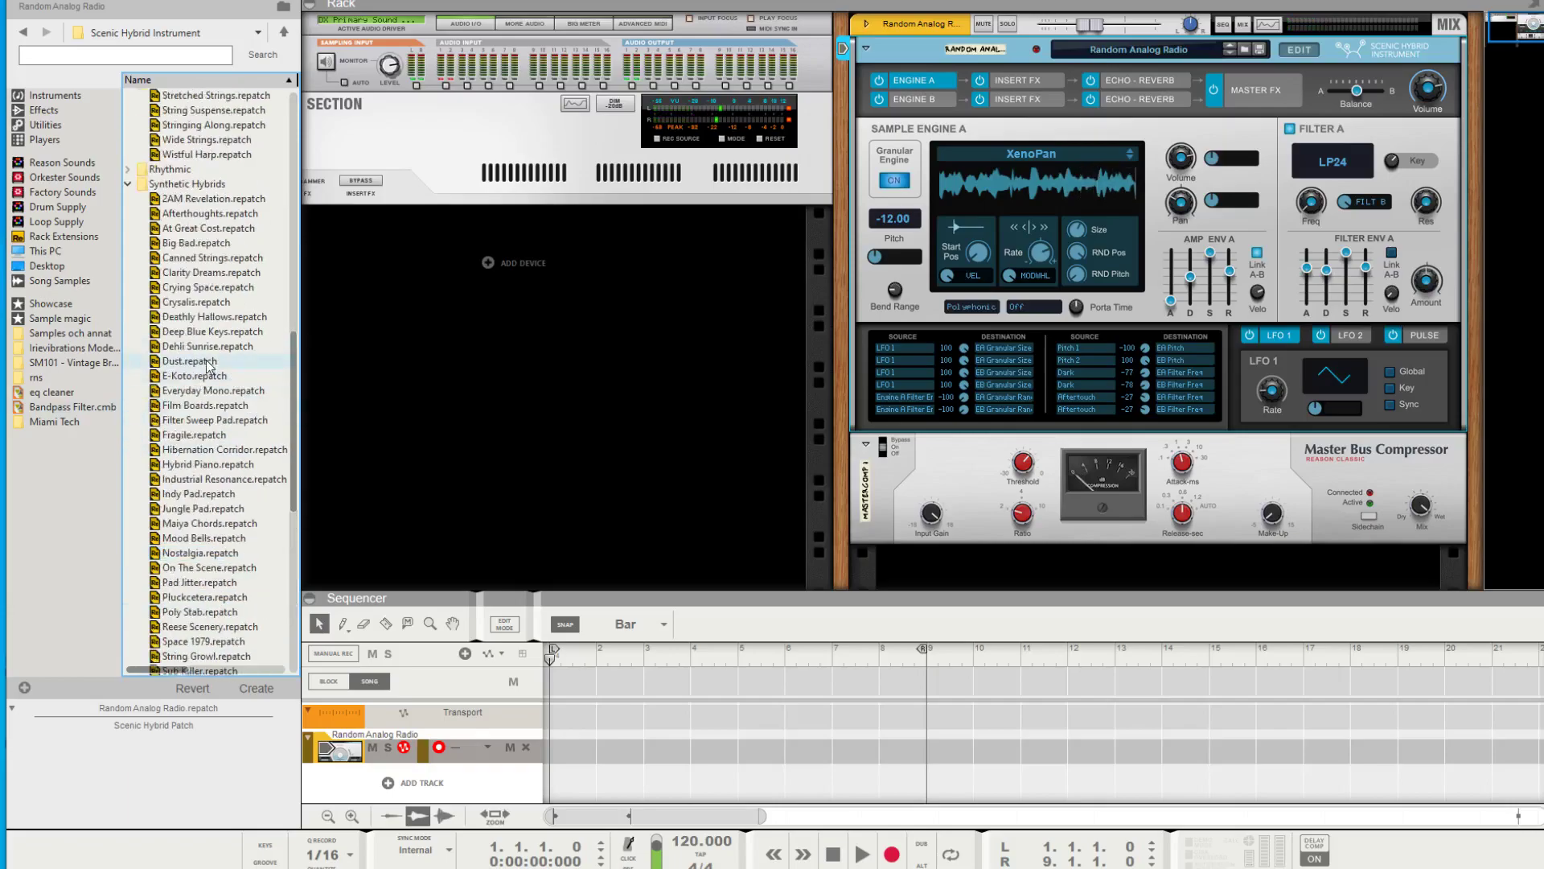
scroll(214, 334, down, 3)
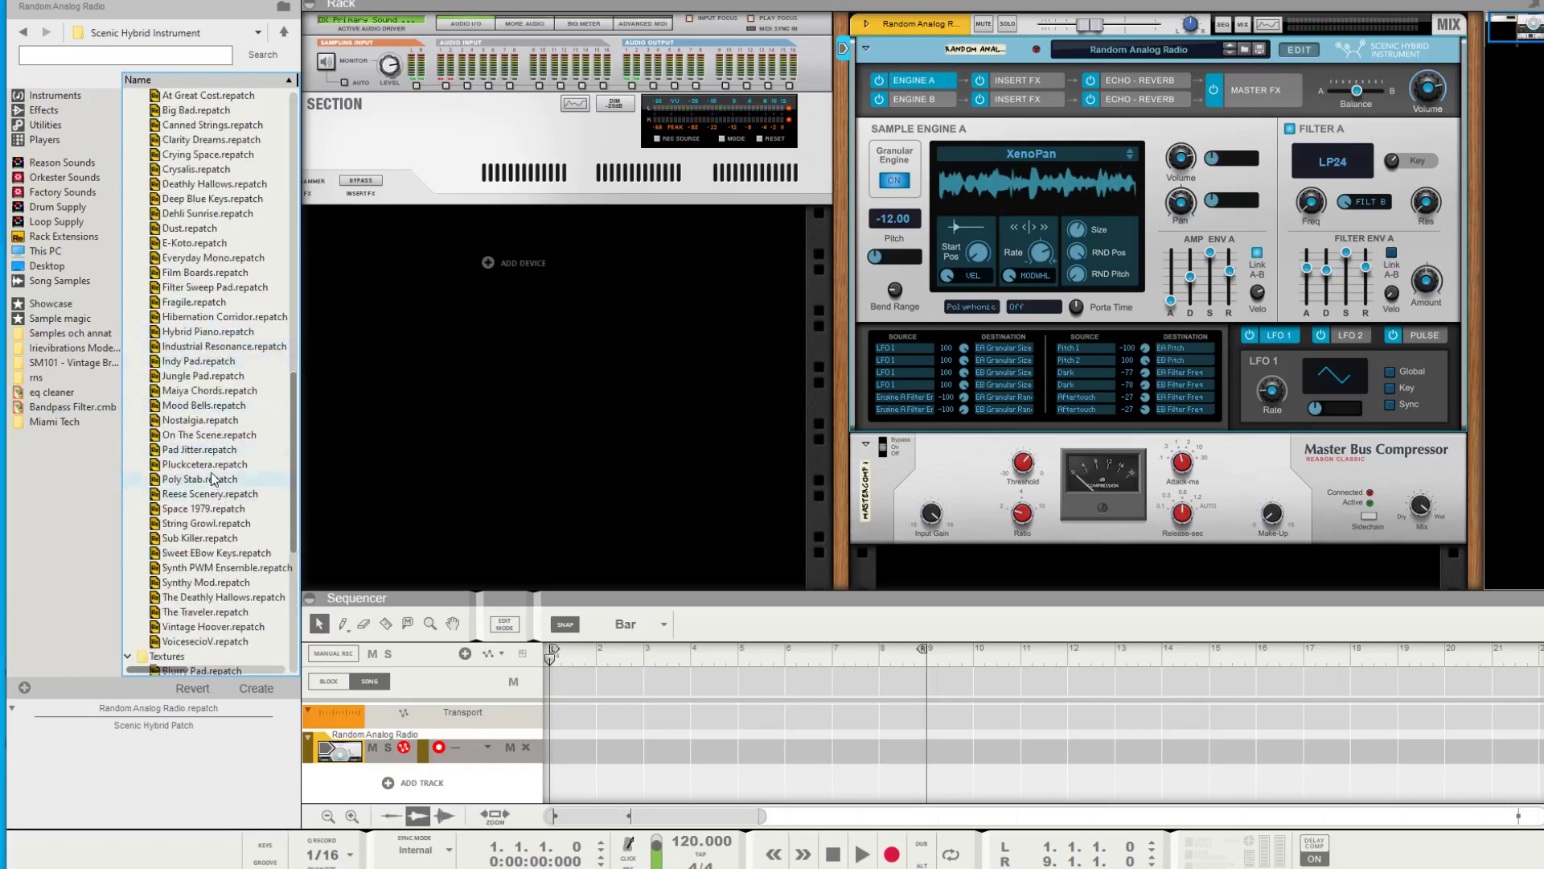
click(208, 479)
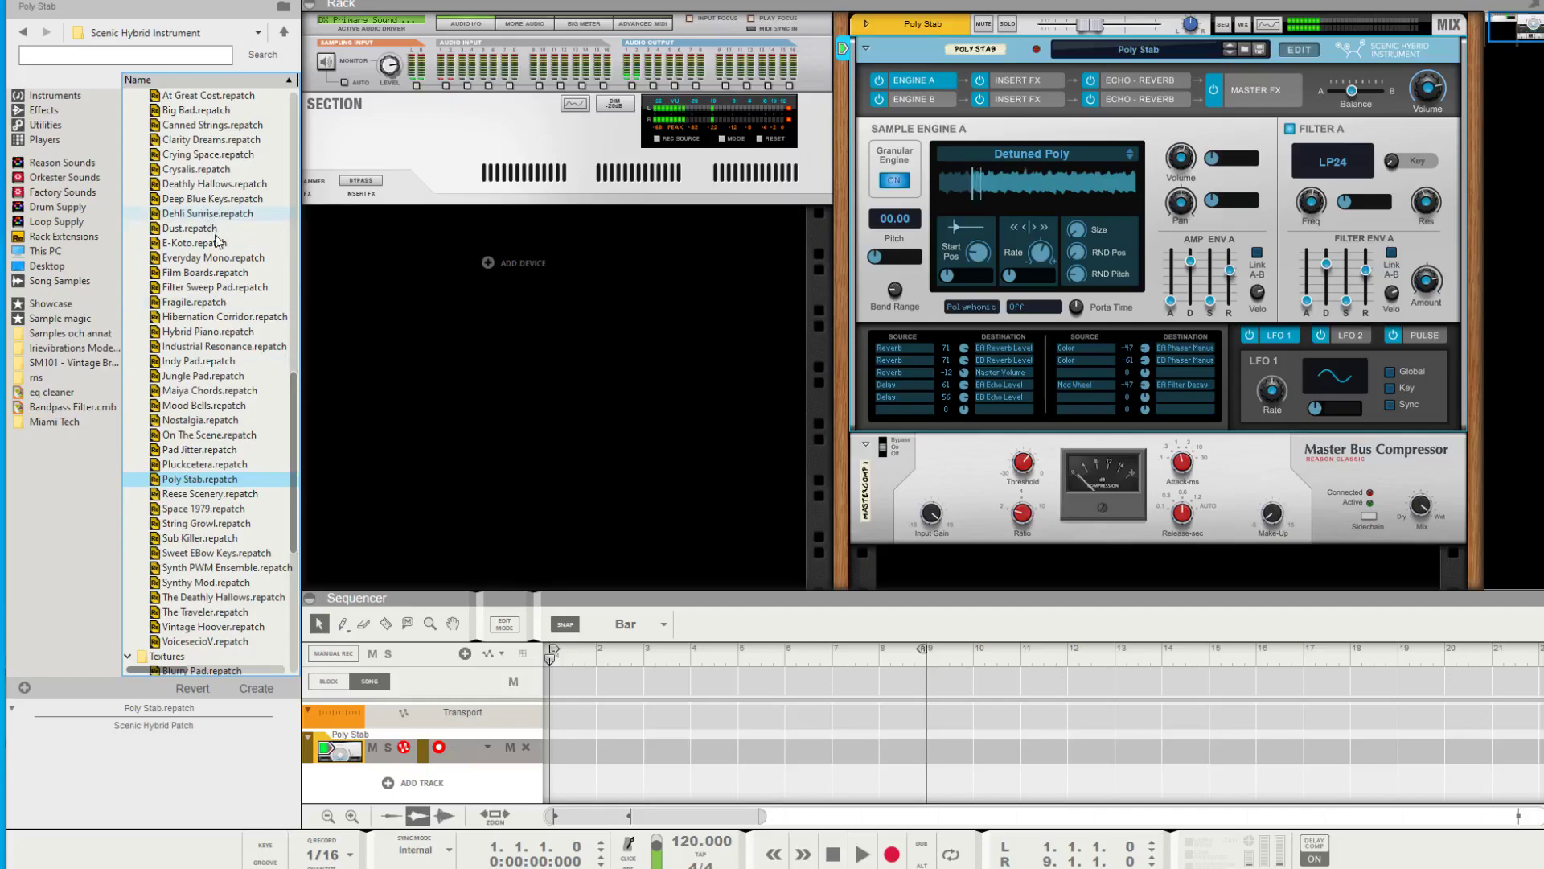
scroll(229, 257, up, 2)
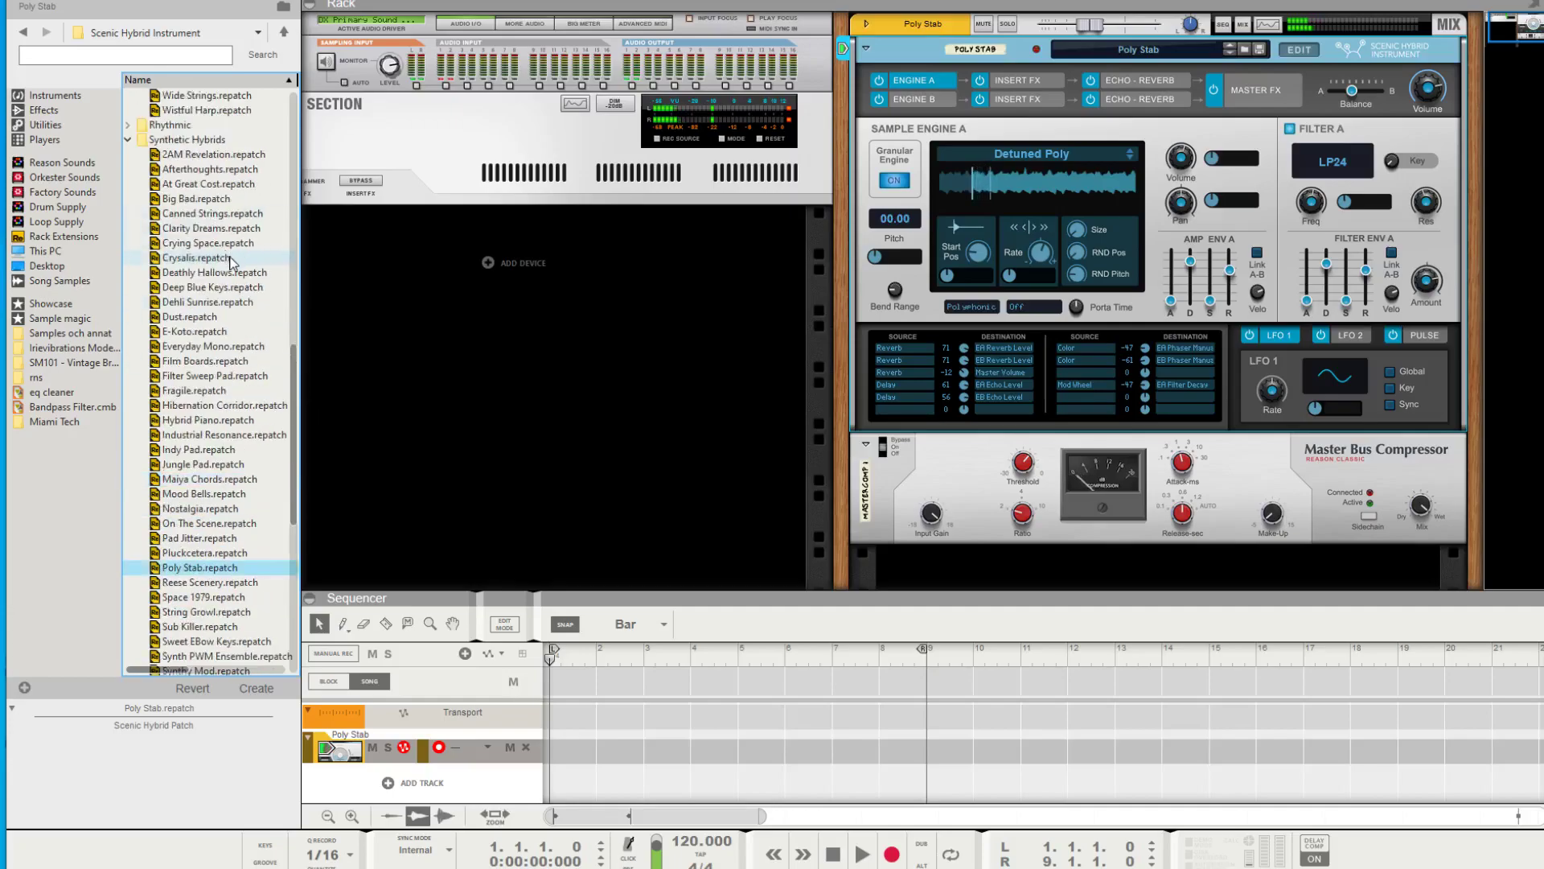
click(206, 154)
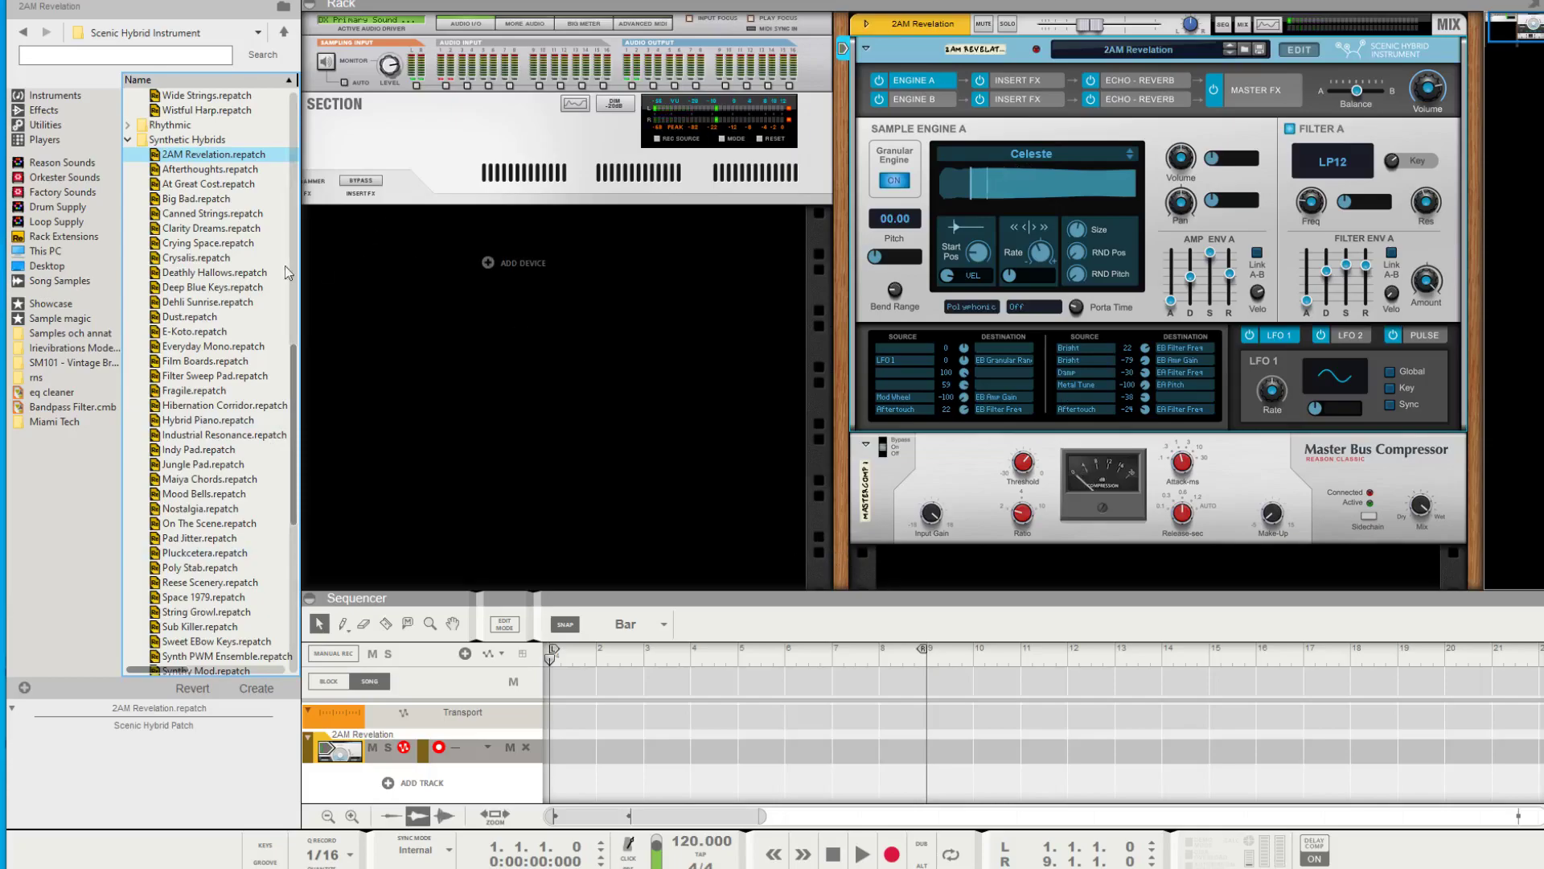
- Examine the 2AM Revelation patch's Insert FX and Echo-Reverb settings for engine A and the FX inputs on the instrument's rear panel
scroll(182, 316, up, 15)
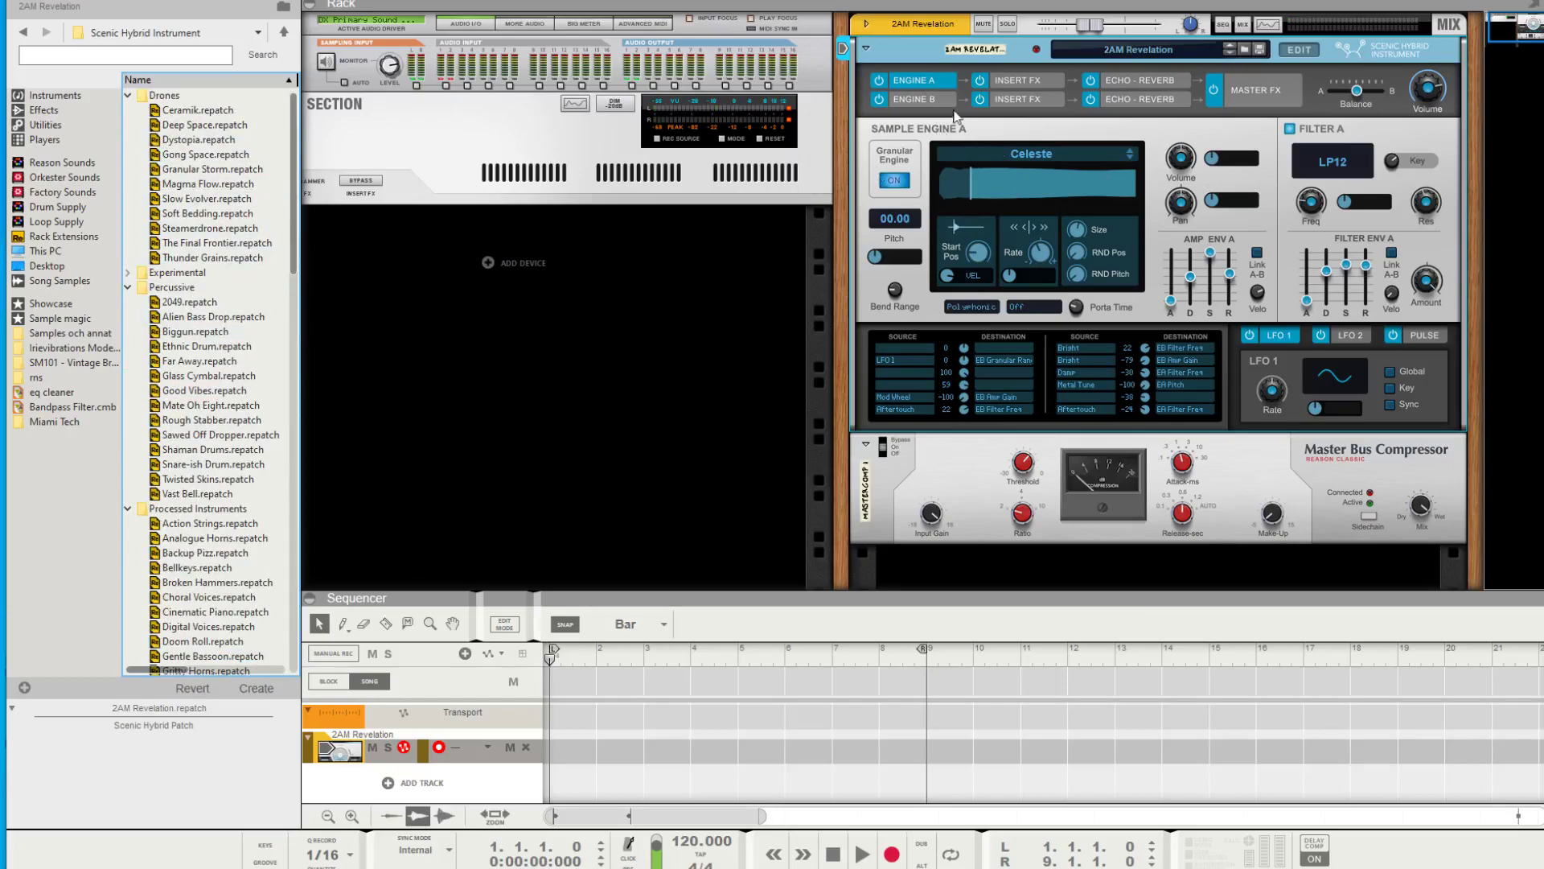
click(1019, 80)
click(1144, 84)
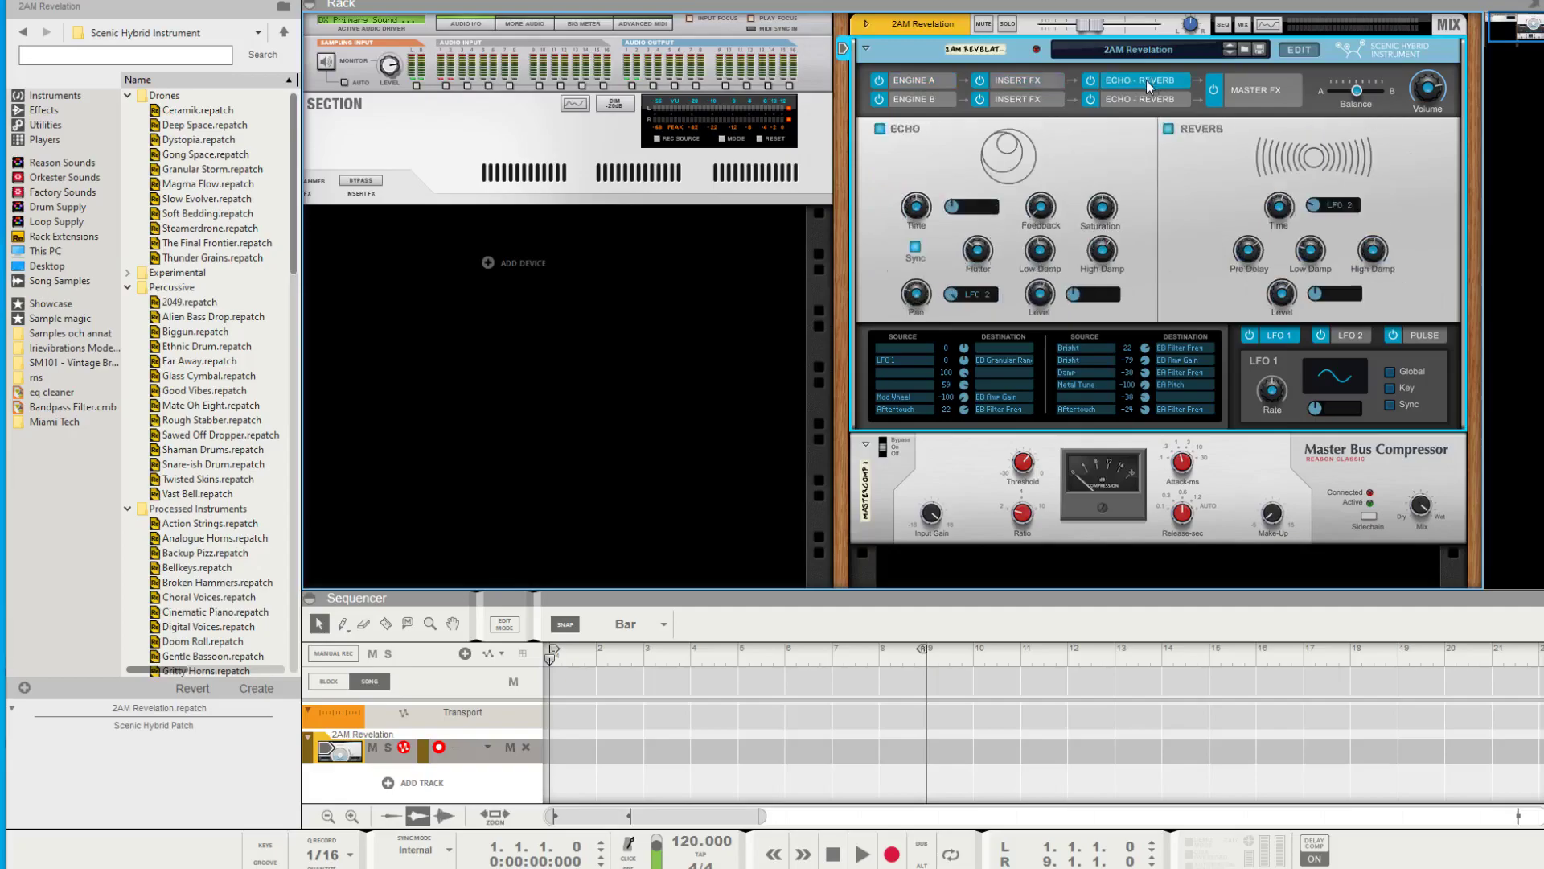
click(1023, 81)
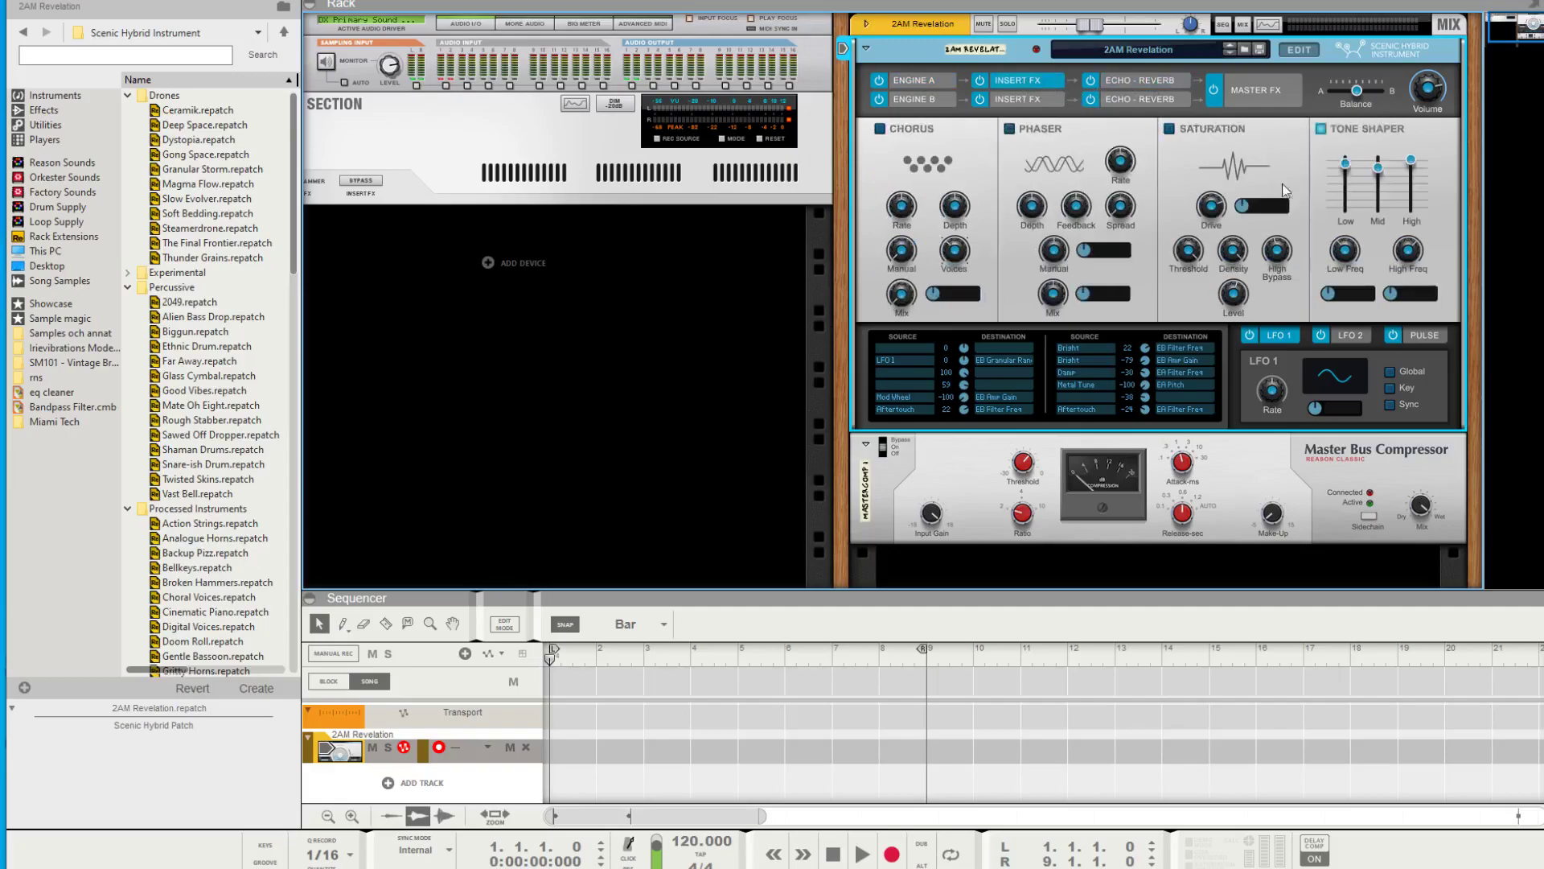
click(1136, 80)
key(Tab)
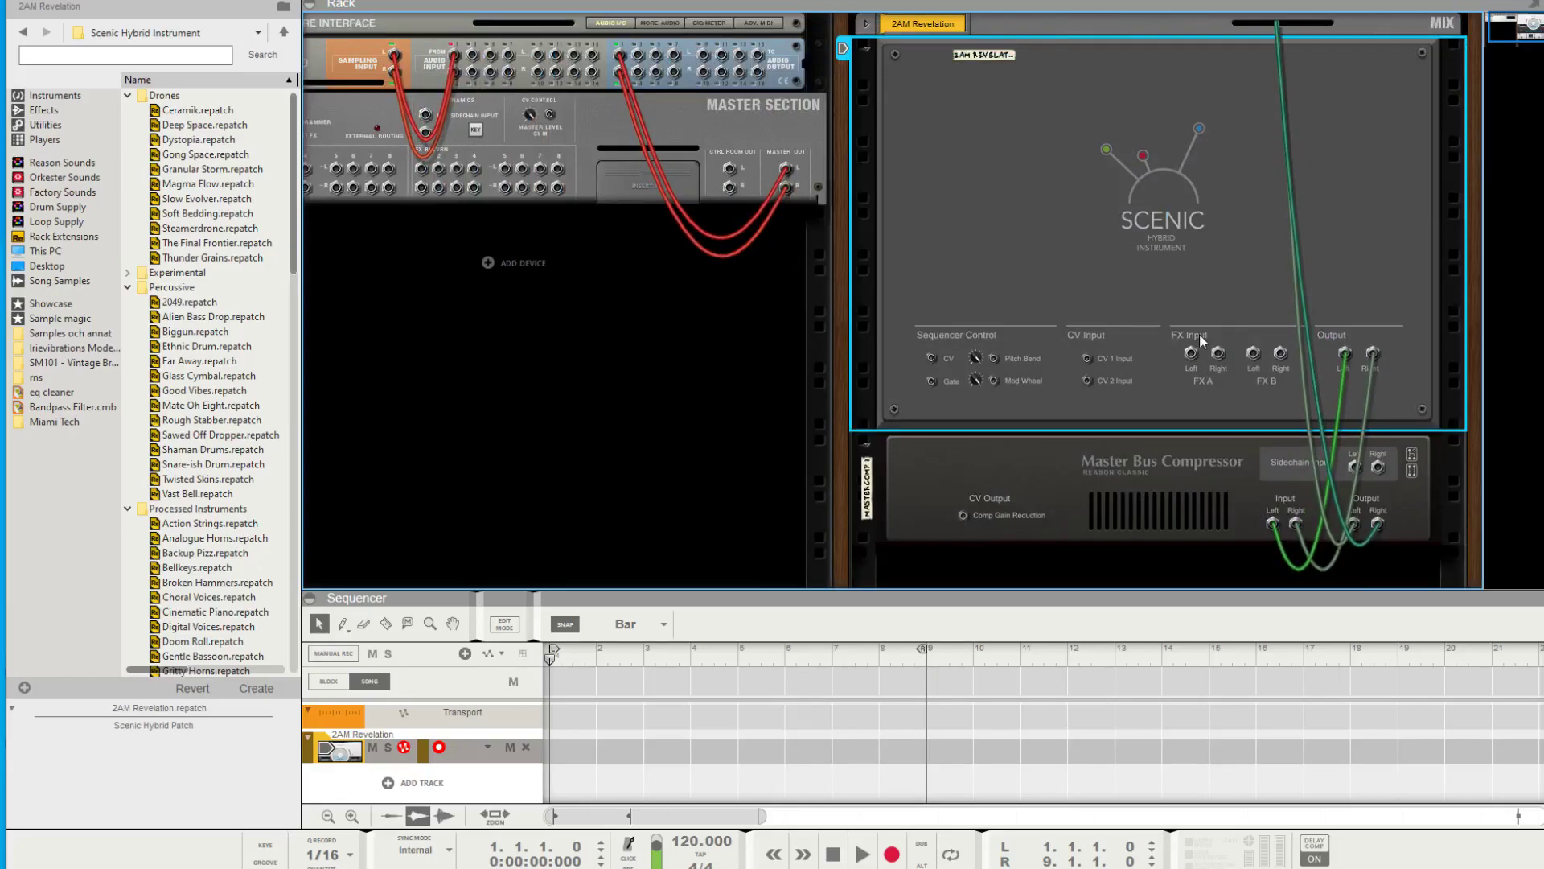
key(Tab)
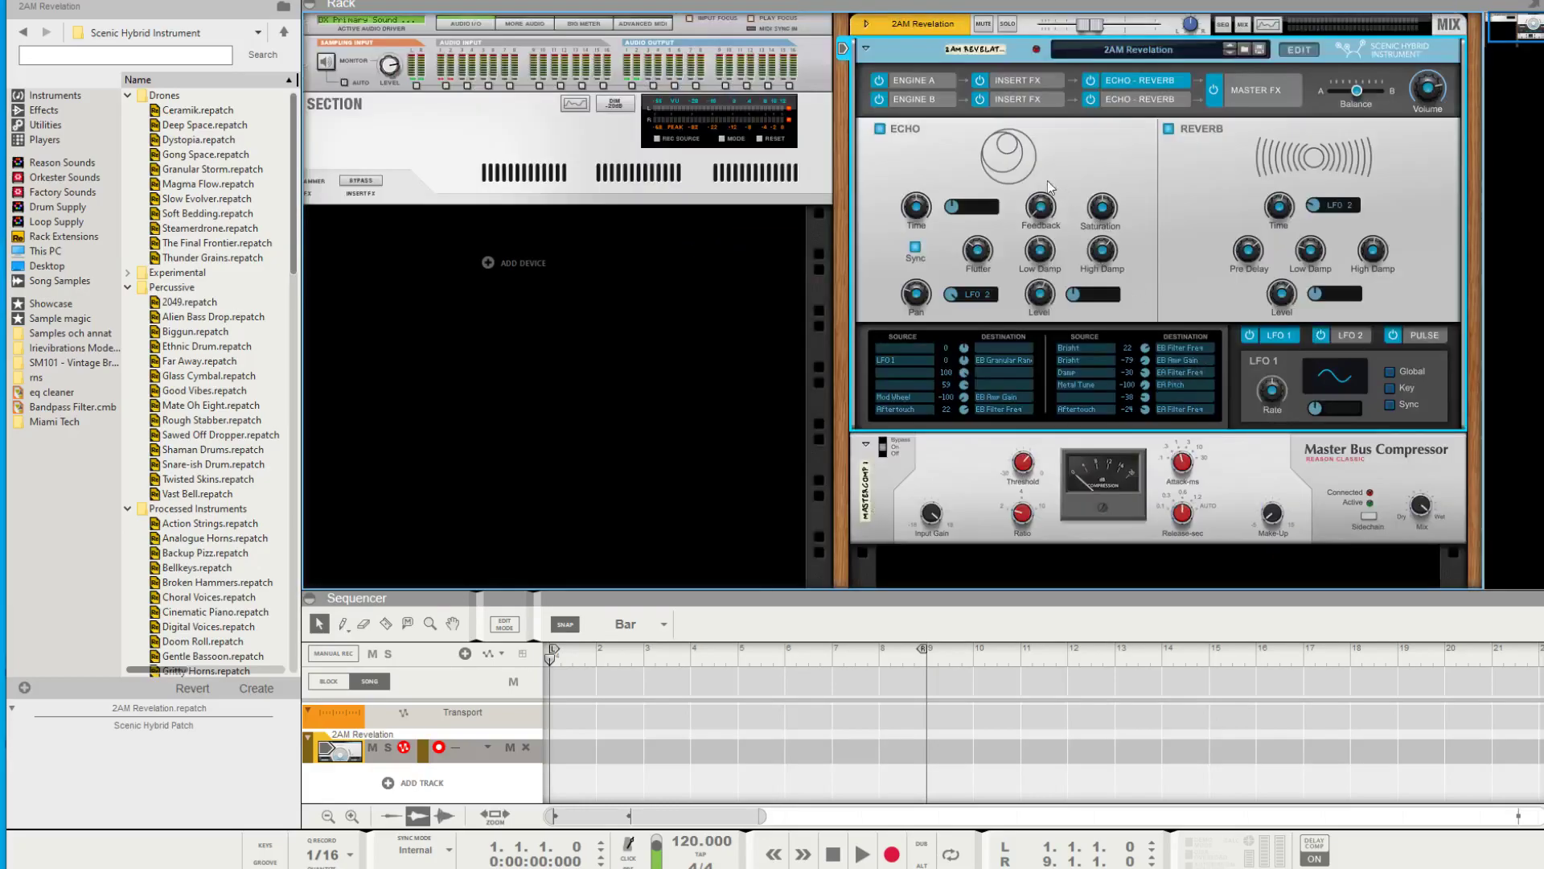
- Review the Insert FX and Echo-Reverb sections once more and go back to the Sample Engine A settings
click(1018, 97)
click(1149, 85)
click(1018, 80)
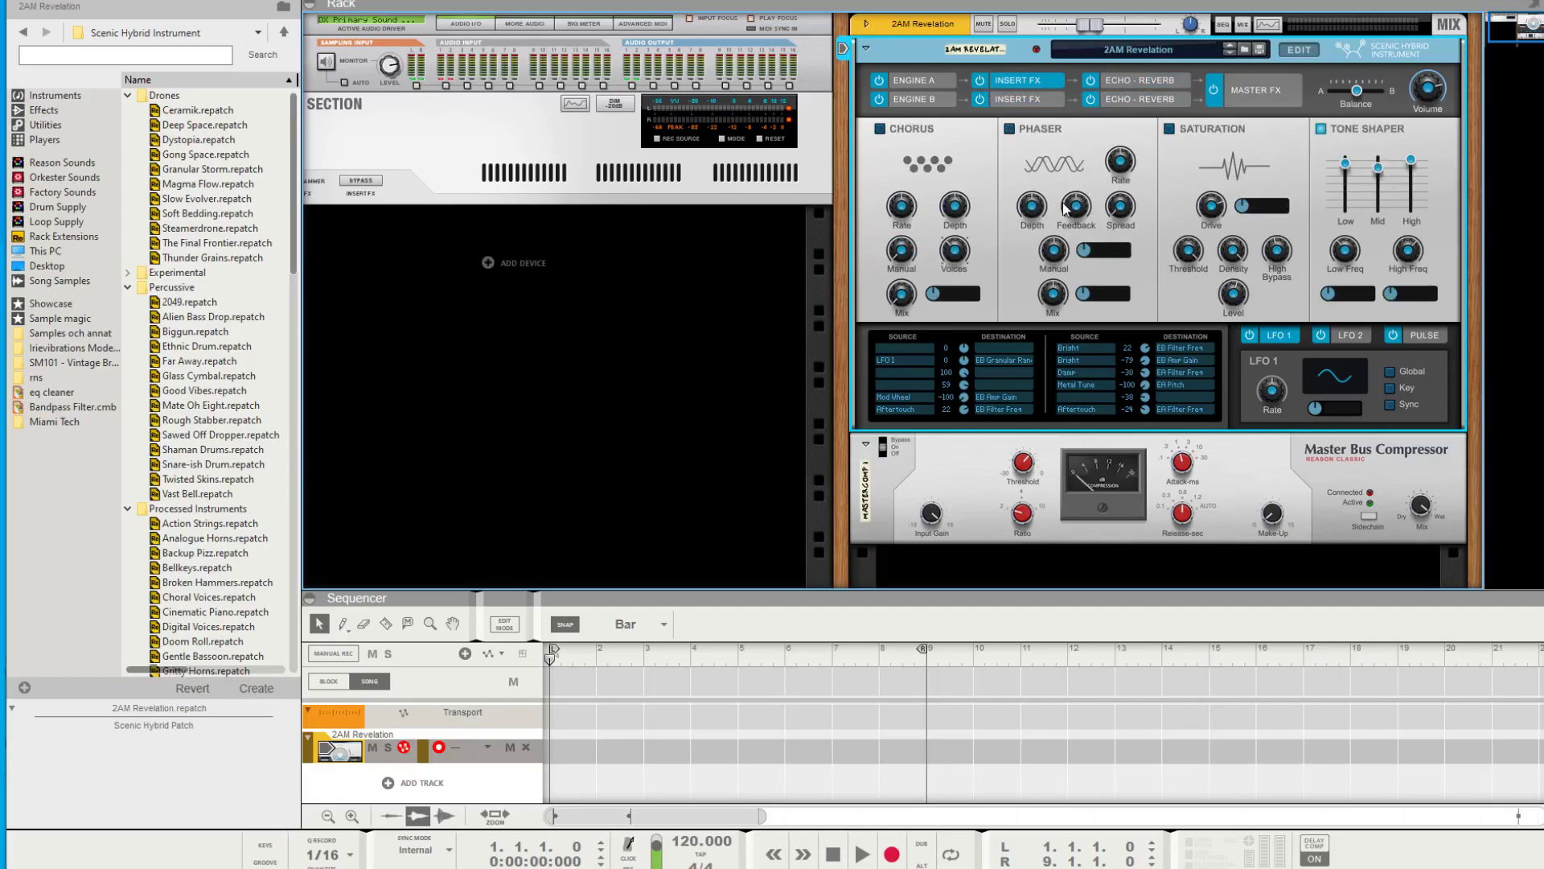
click(943, 84)
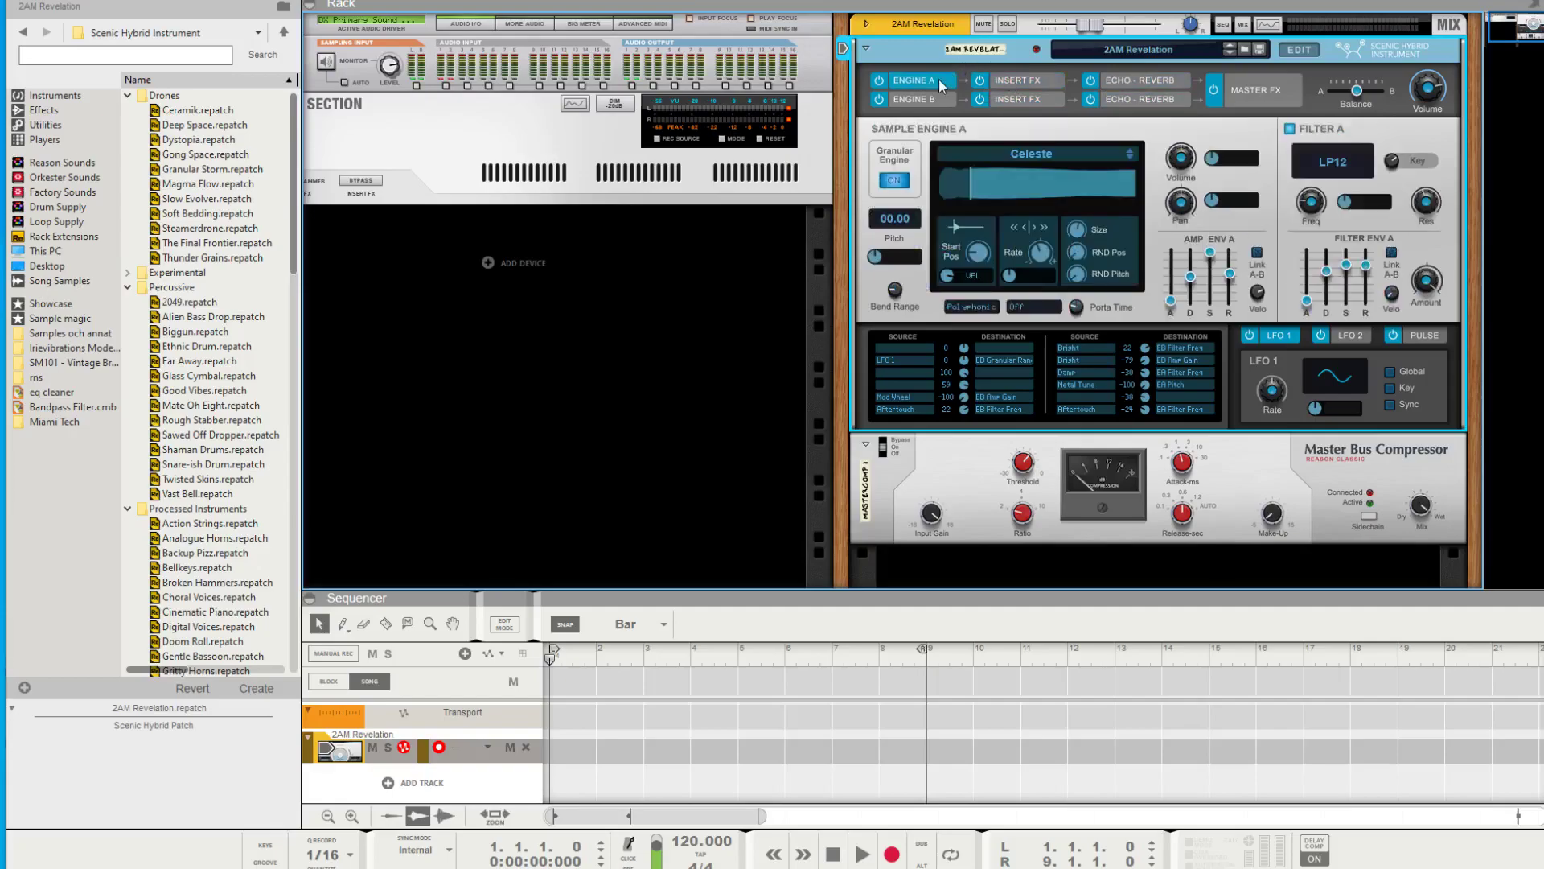
- Examine the sample categories available for Sample Engine A, including the Orchestral samples, keeping the current sample
right_click(1020, 182)
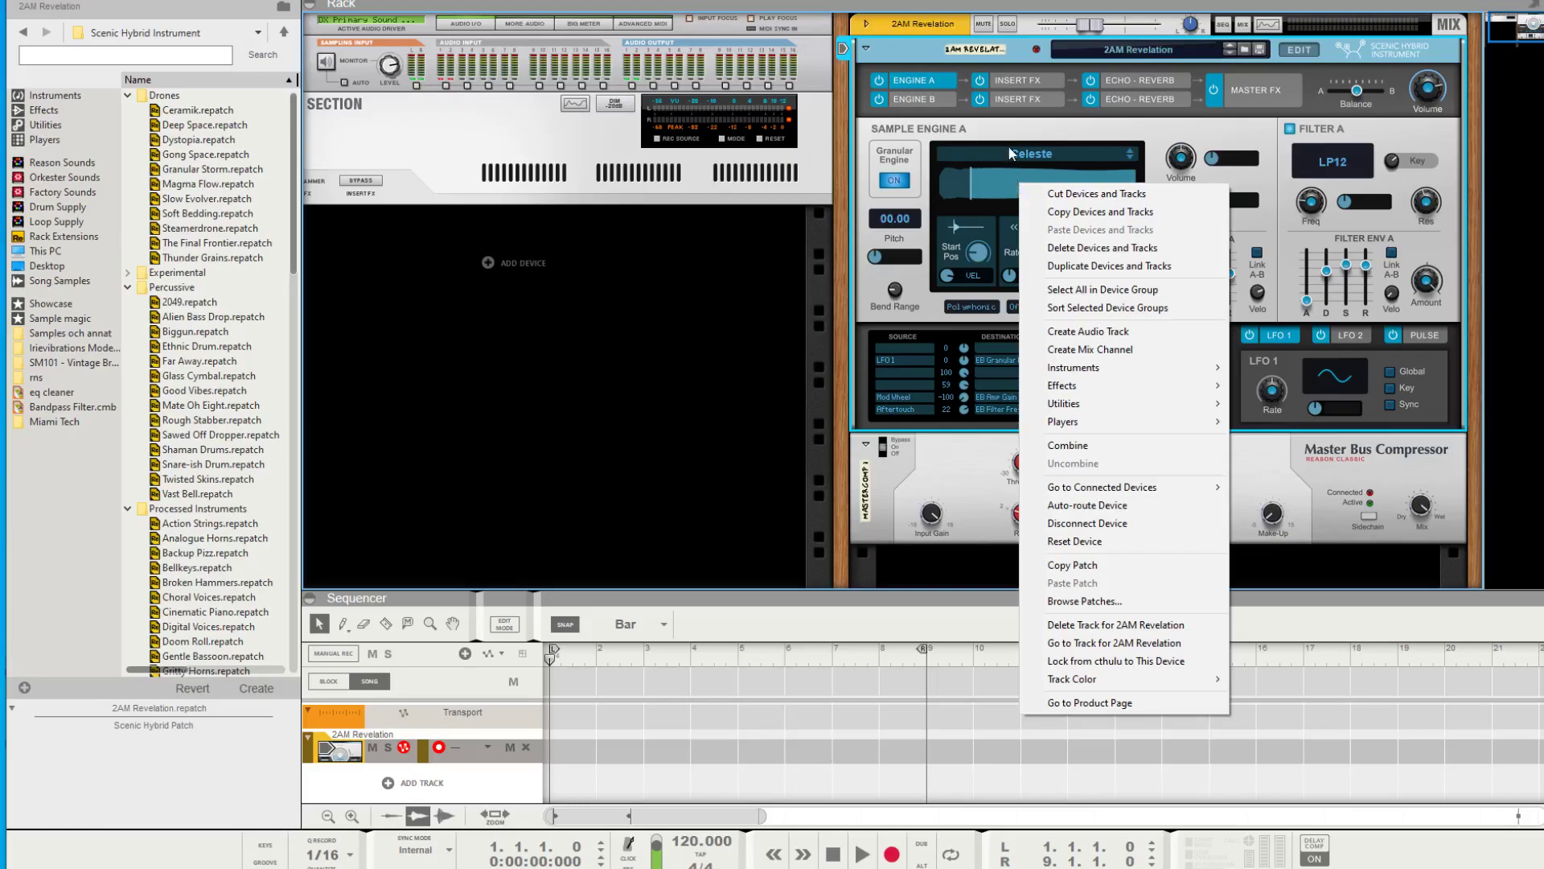
click(1020, 157)
mouse_move(1090, 225)
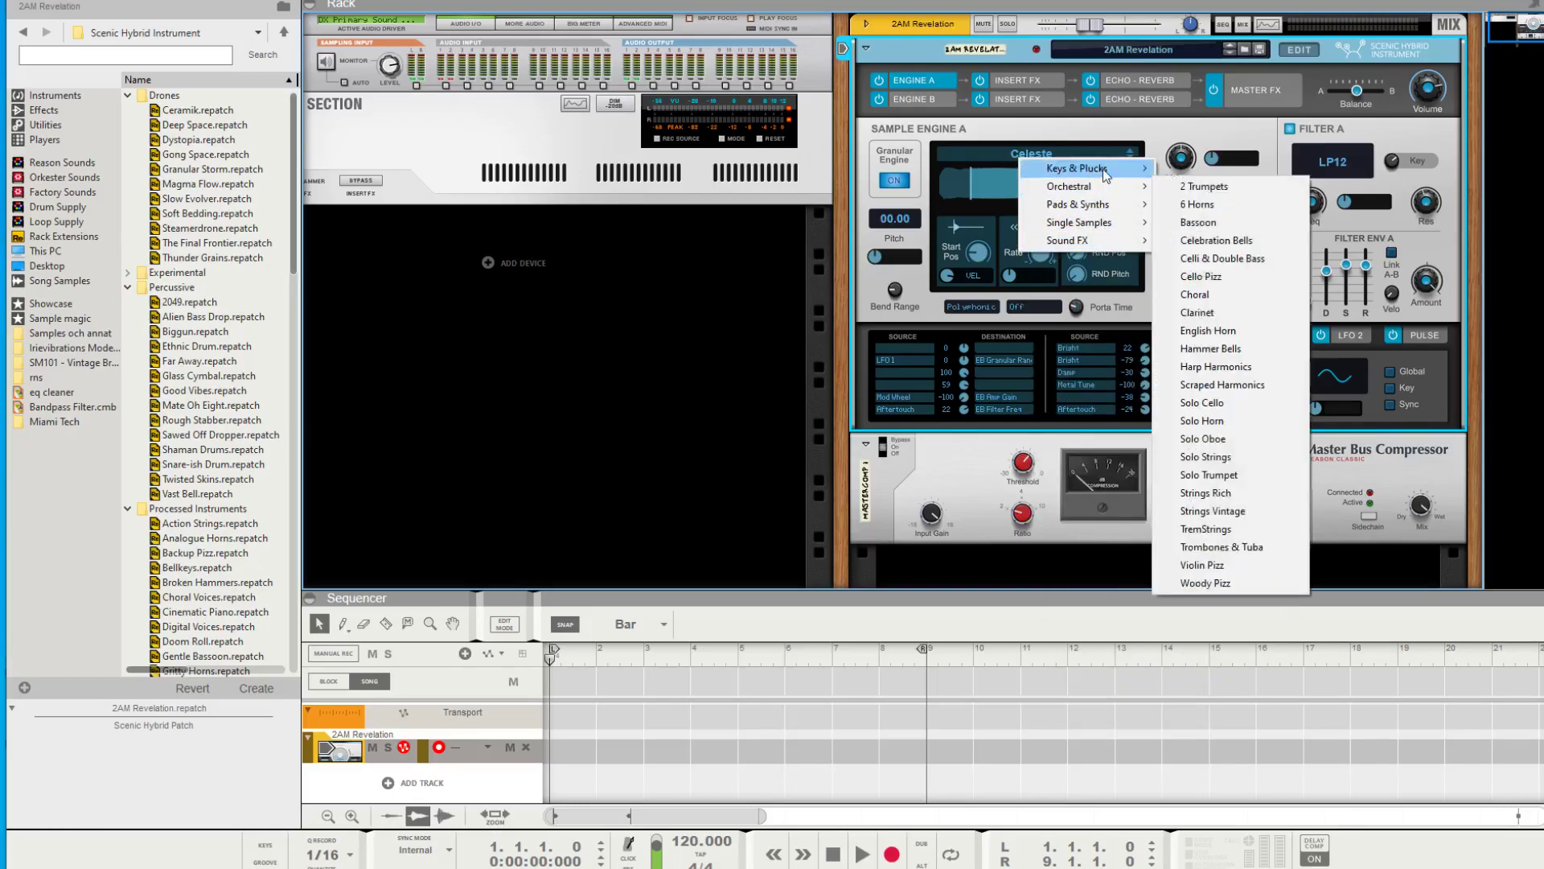
click(1074, 156)
right_click(680, 242)
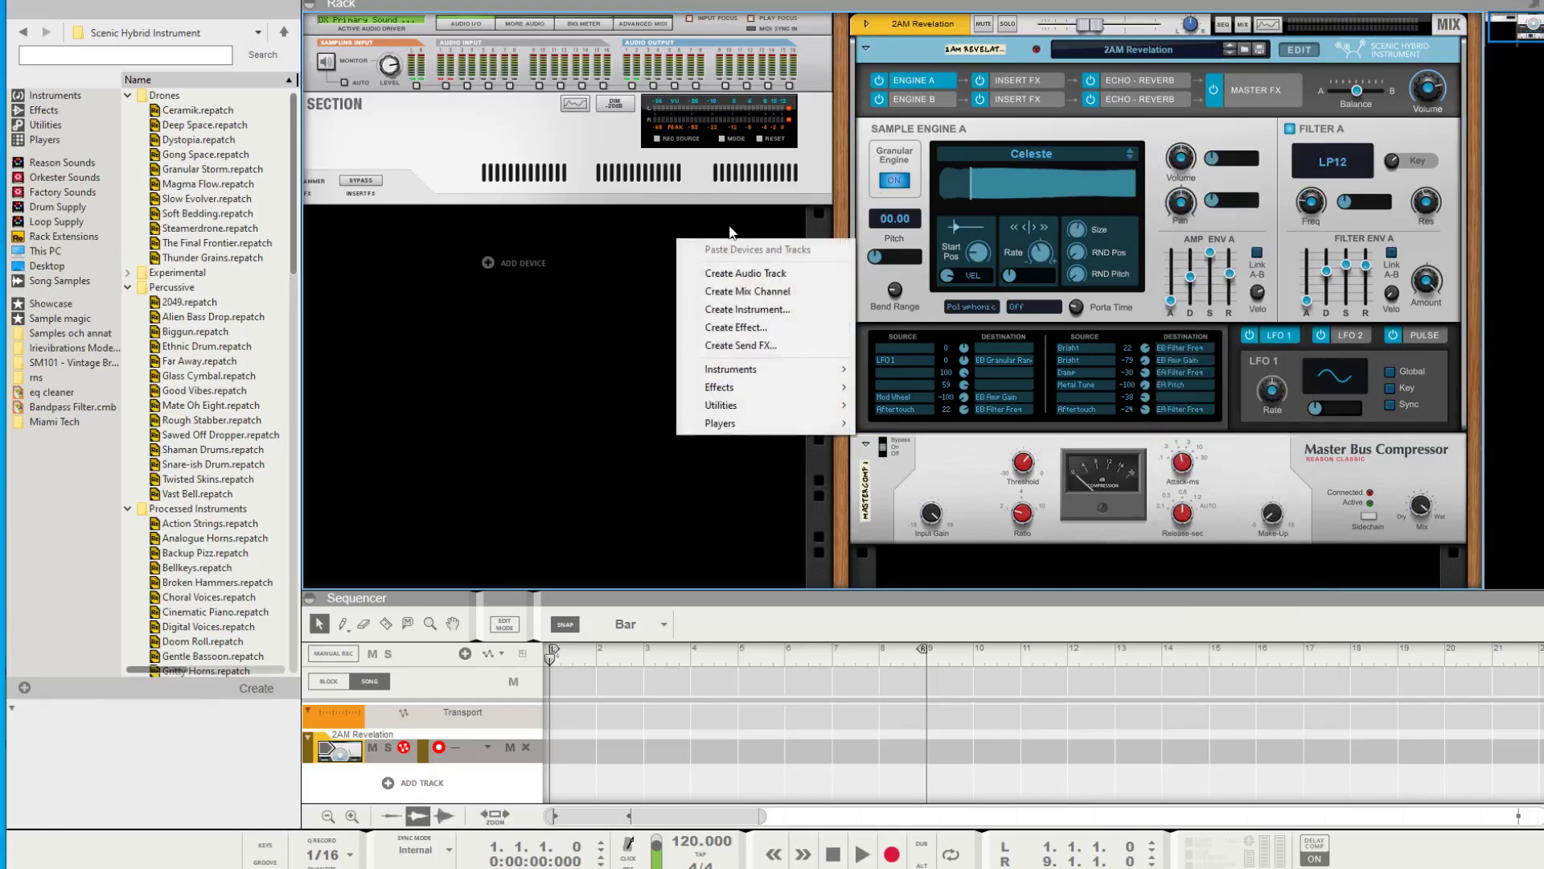
- Add a built-in Malström Graintable Synthesizer below the Master Section and view it beside the Scenic Hybrid Instrument for comparison
mouse_move(769, 368)
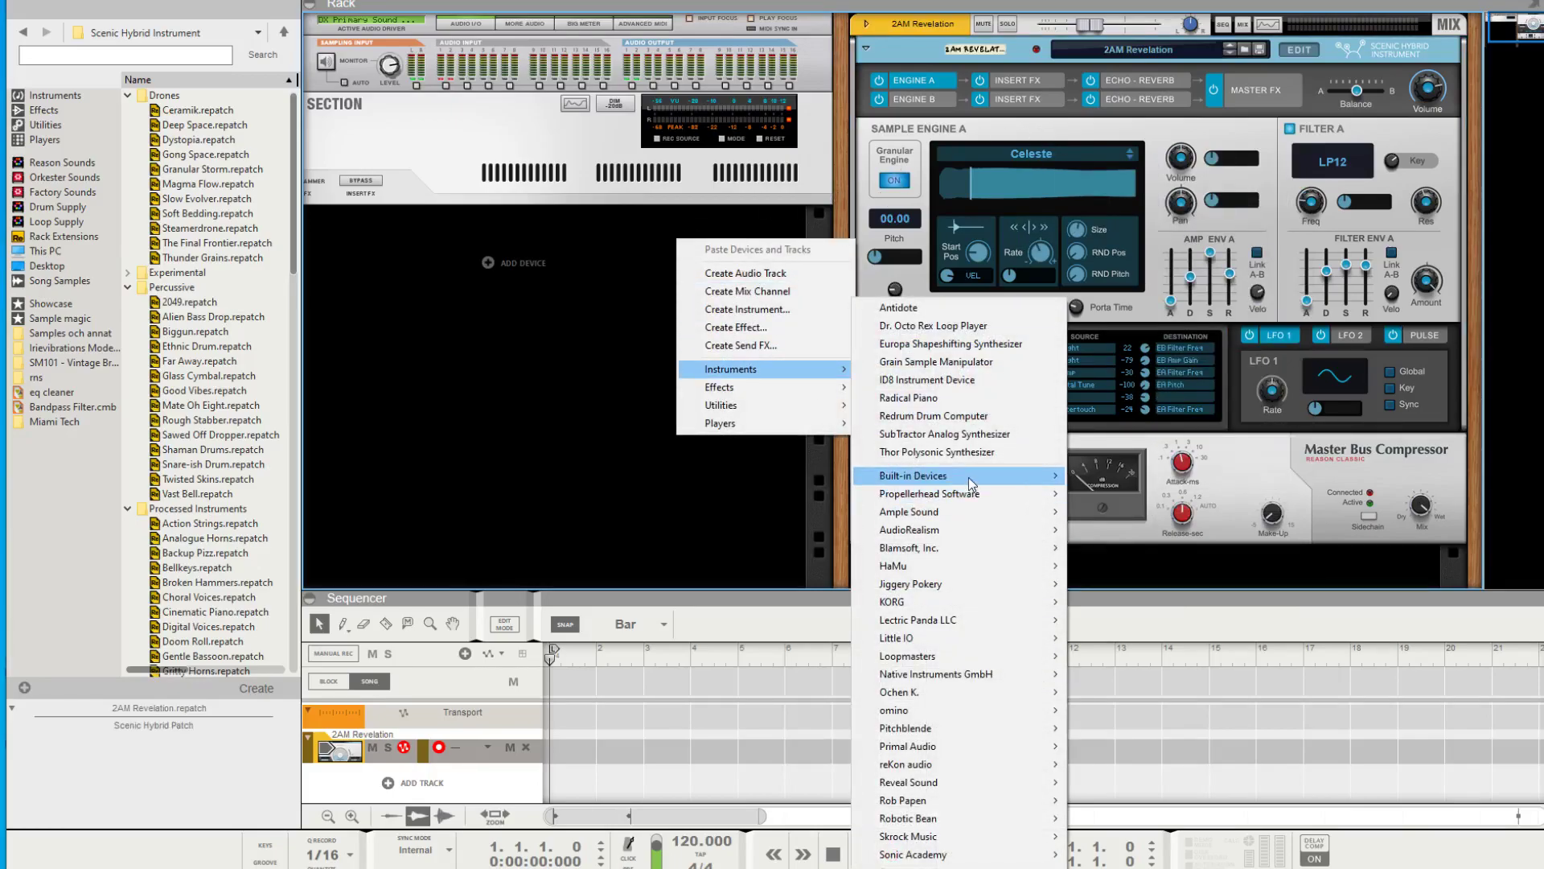
mouse_move(969, 478)
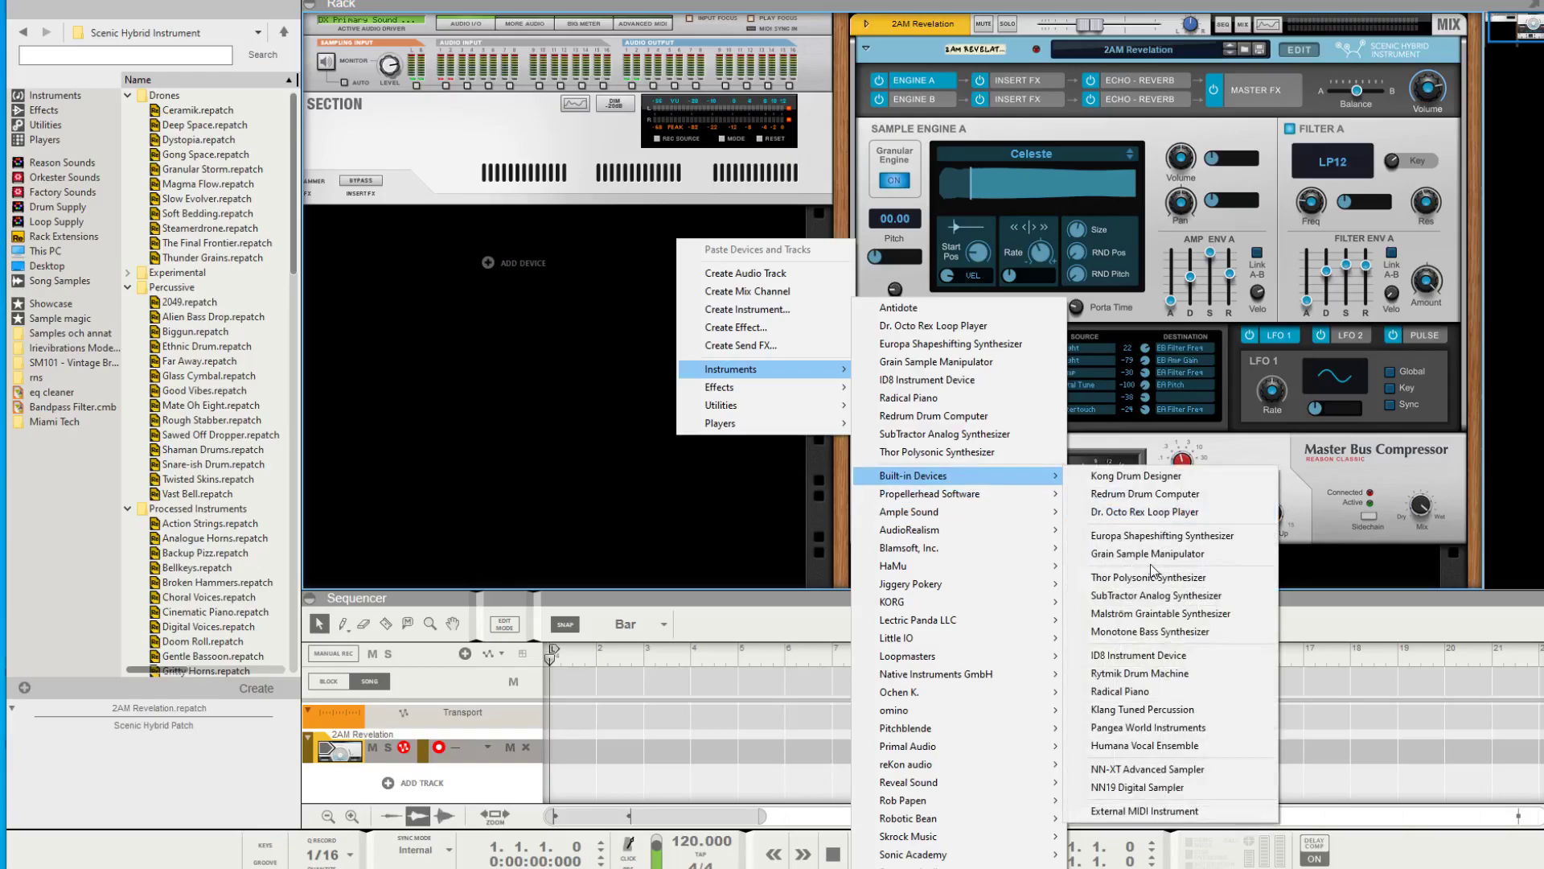
click(1160, 613)
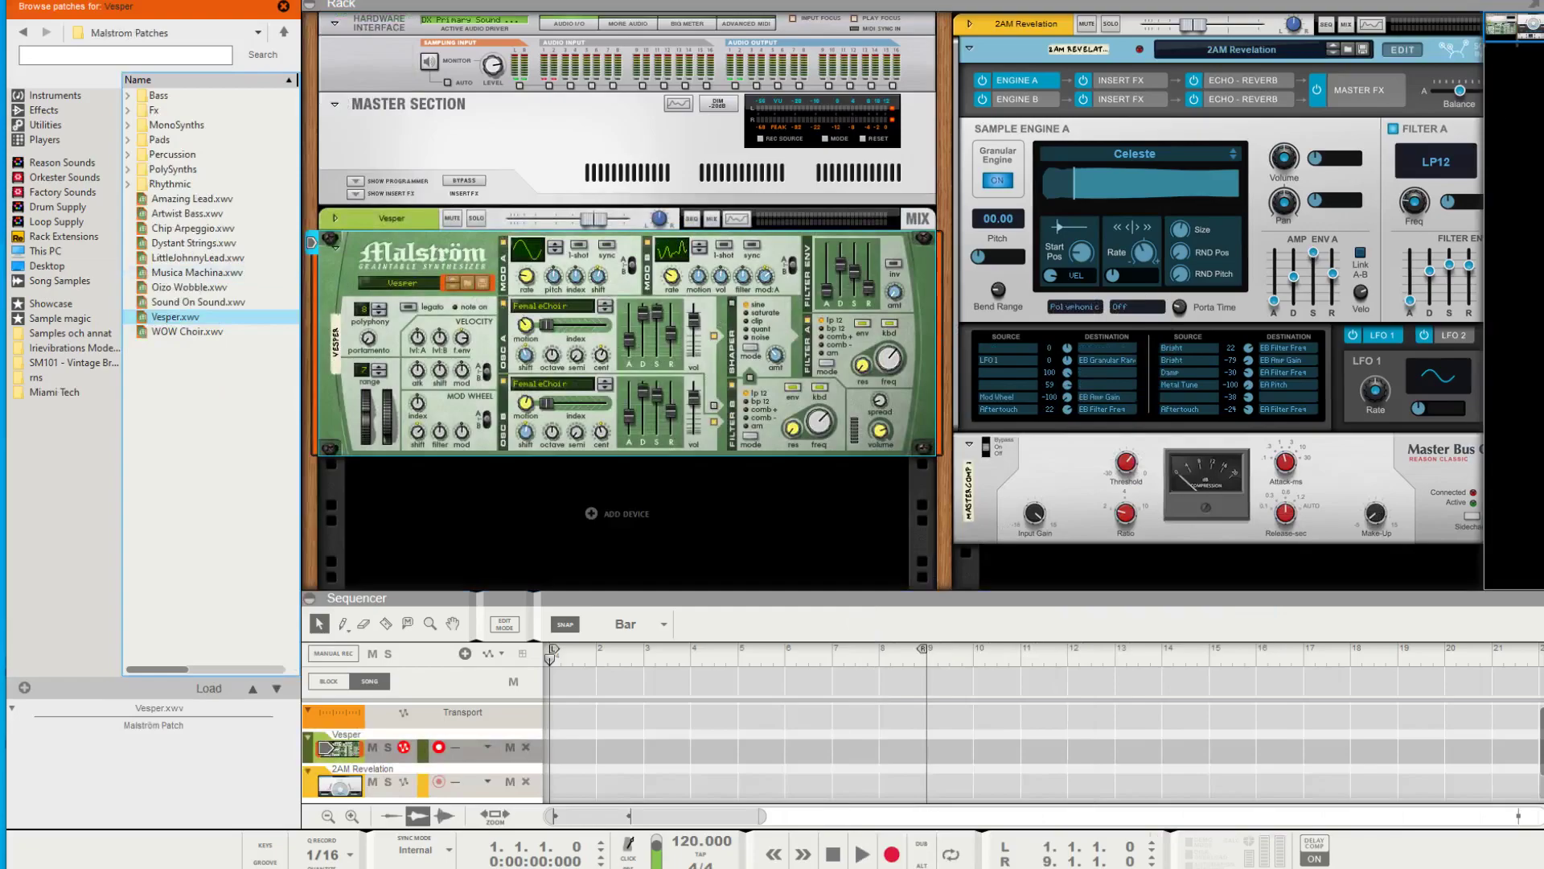
click(1524, 30)
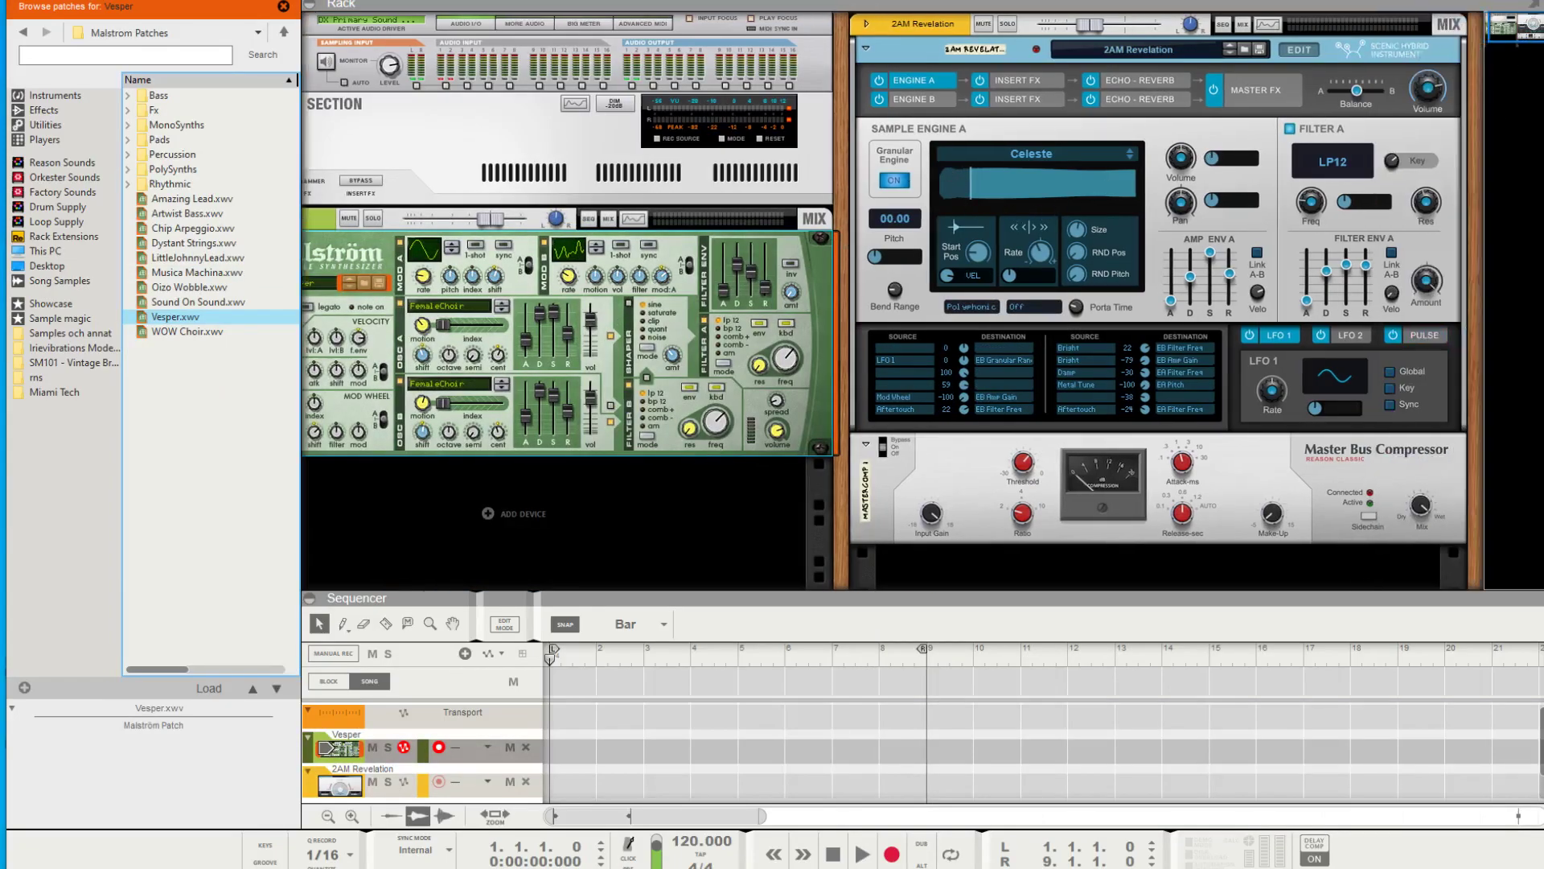
click(1523, 31)
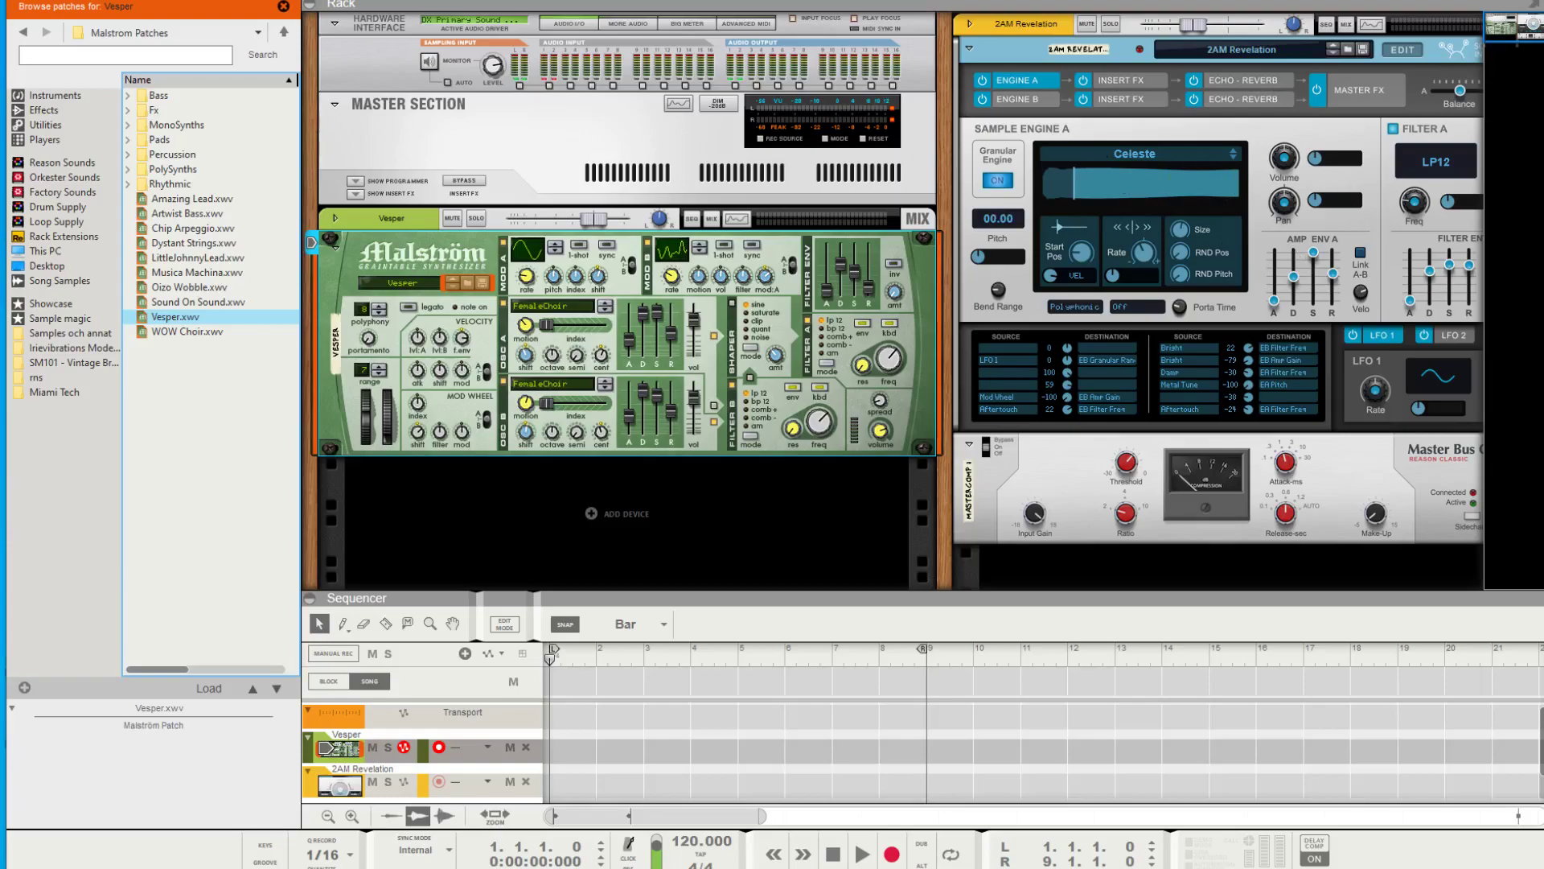
click(1503, 31)
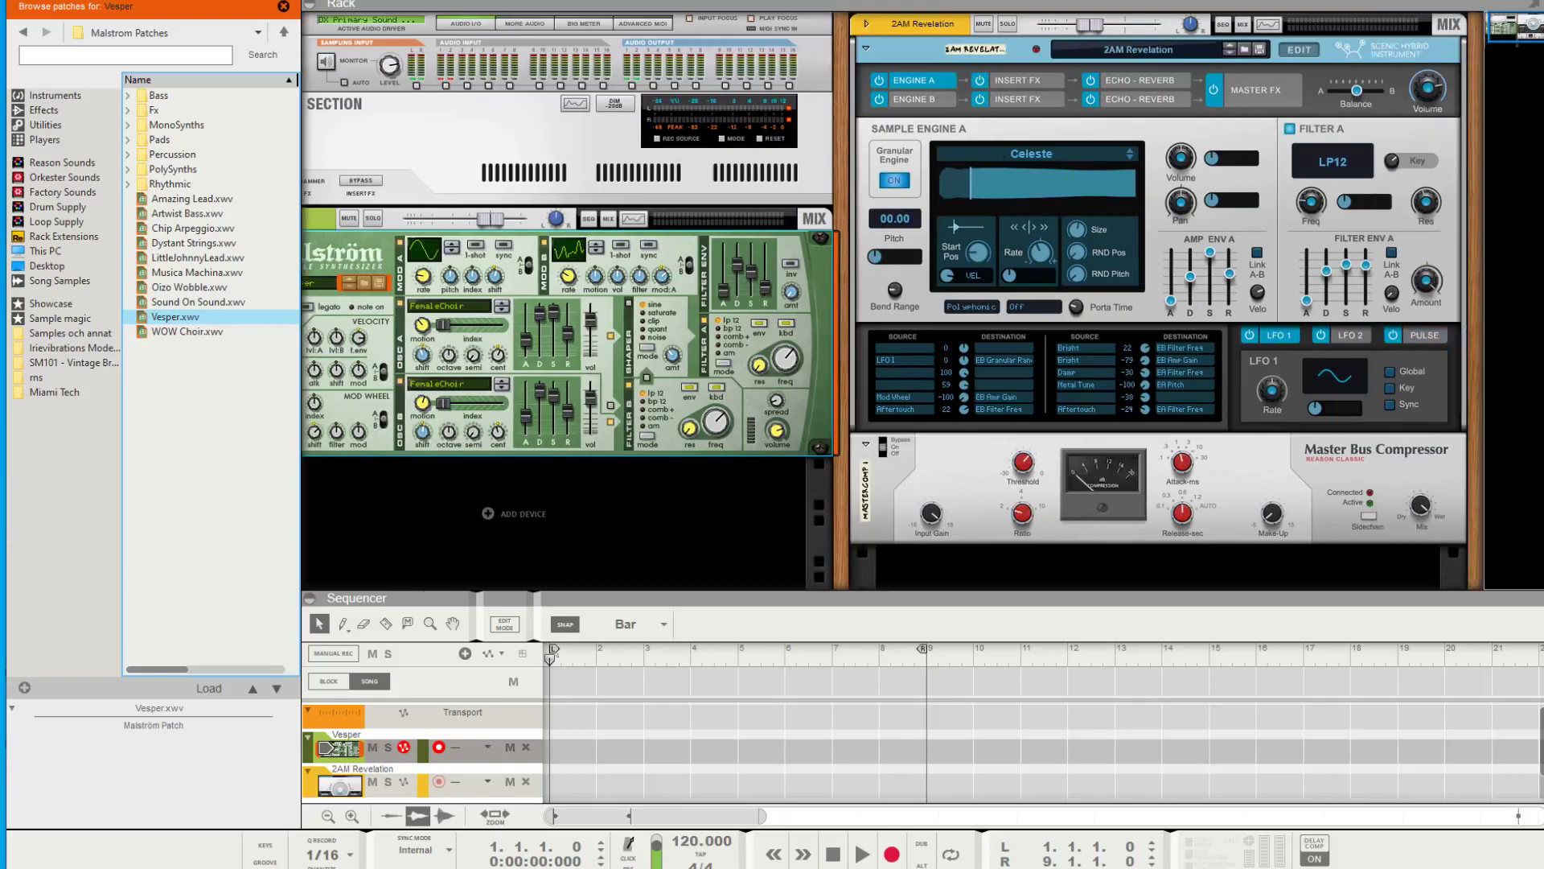